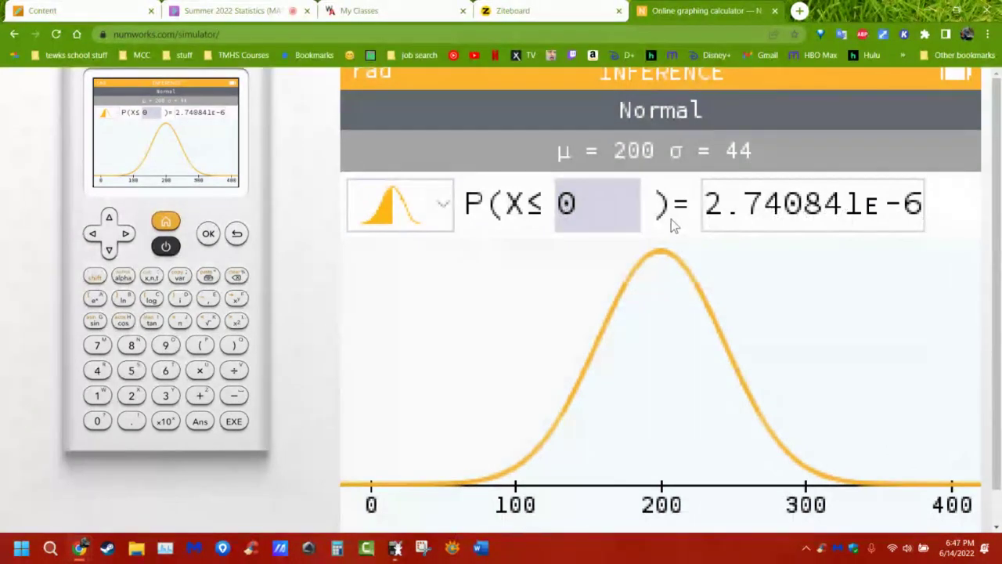
# Compute the normal distribution's left-tail probability at 210, and find the X value for a left-tail probability of 0.8
pyautogui.write('210')
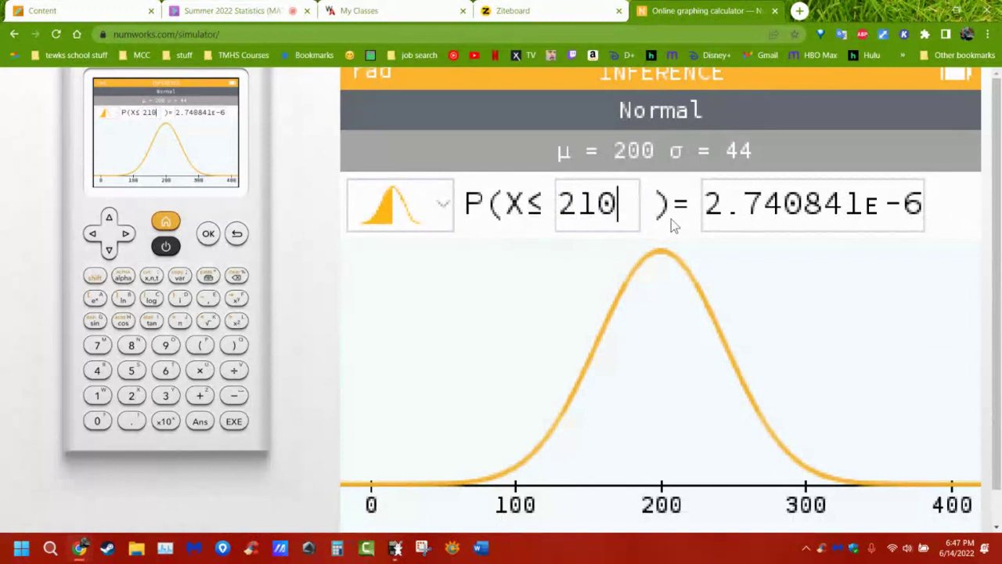
pyautogui.press('Return')
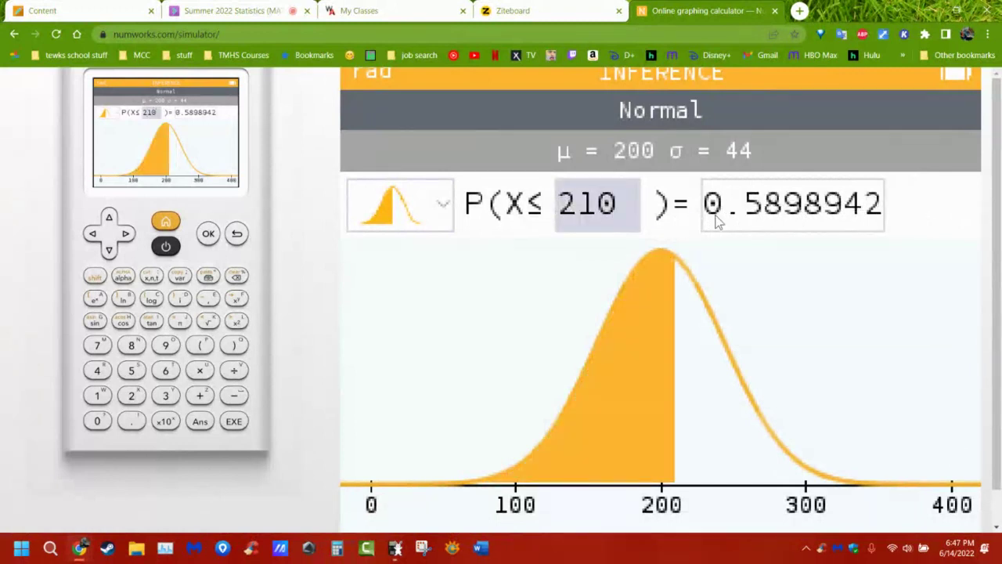
pyautogui.press('Right')
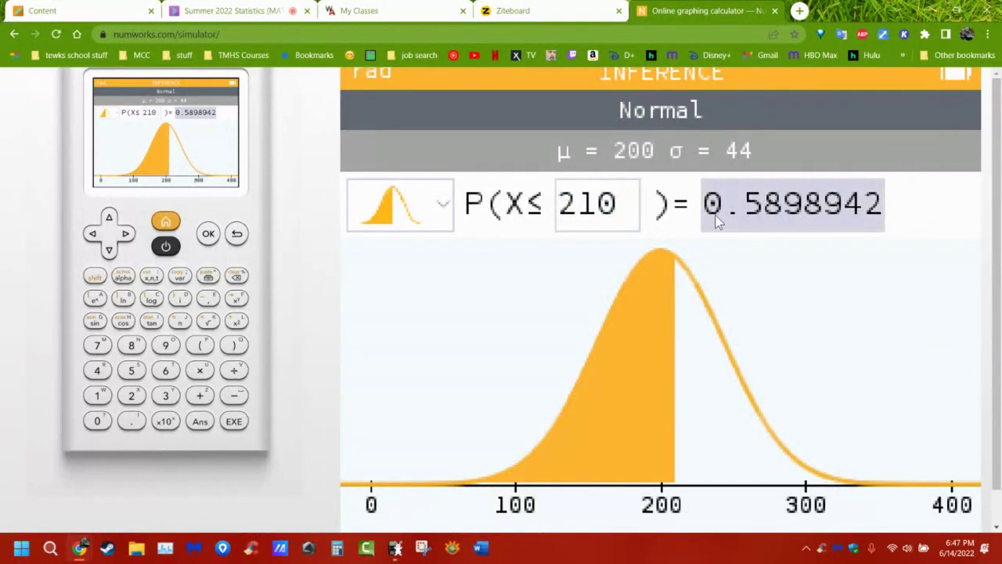
pyautogui.write('.8')
pyautogui.press('Return')
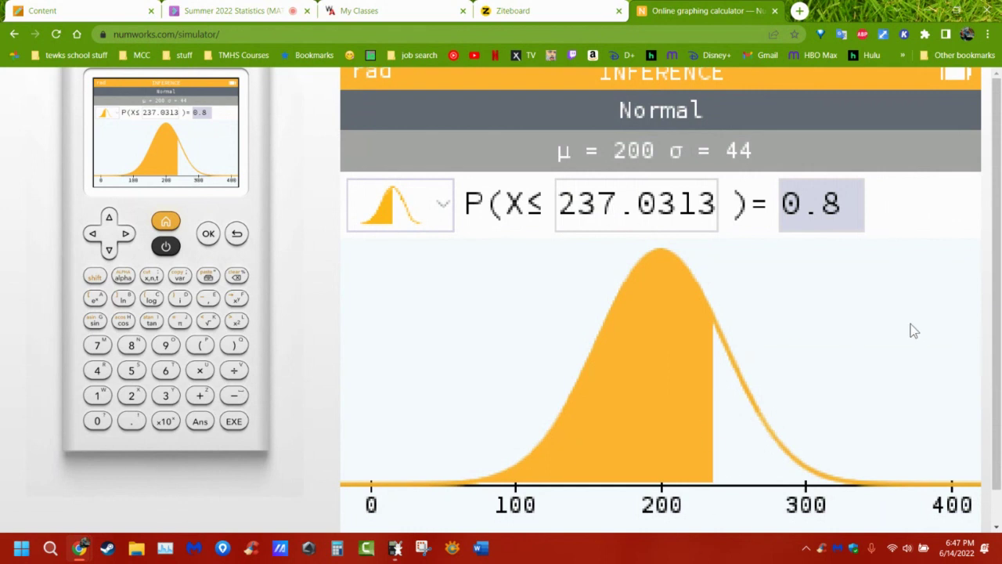
# Switch the normal probability calculation from the left tail to the area between two bounds
pyautogui.moveTo(993, 254); pyautogui.dragTo(998, 219)
pyautogui.click(97, 231)
pyautogui.click(97, 231)
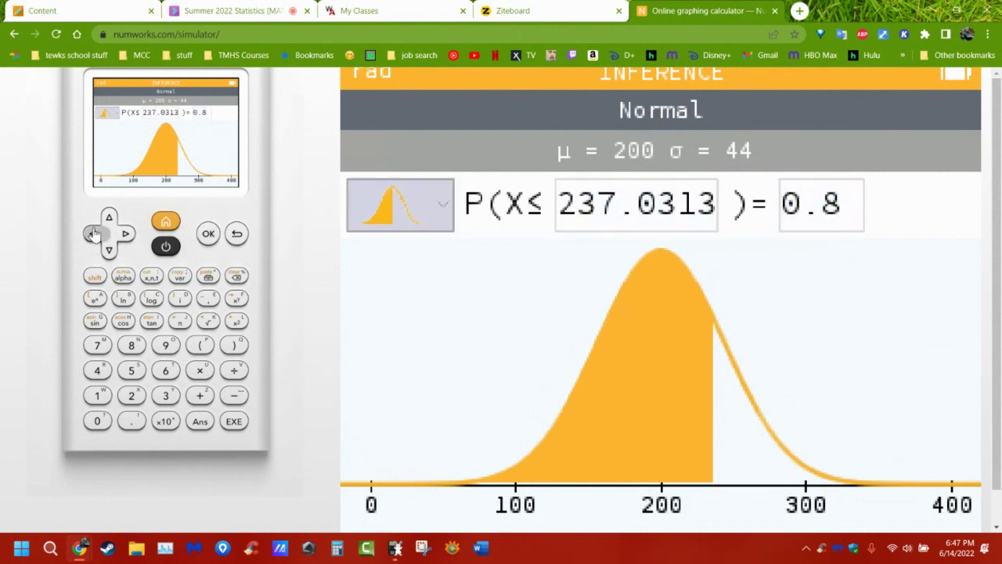
pyautogui.click(207, 235)
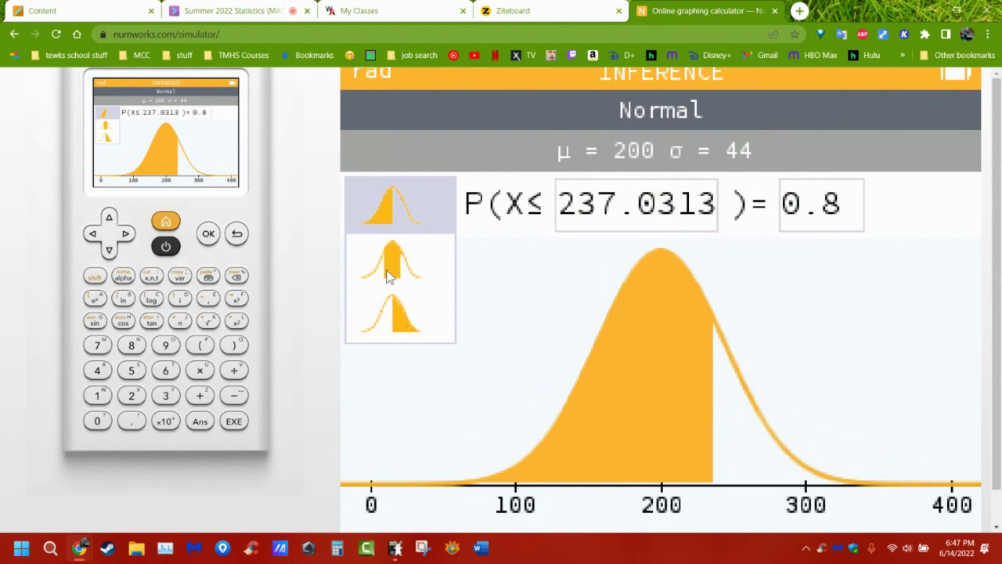
pyautogui.press('Down')
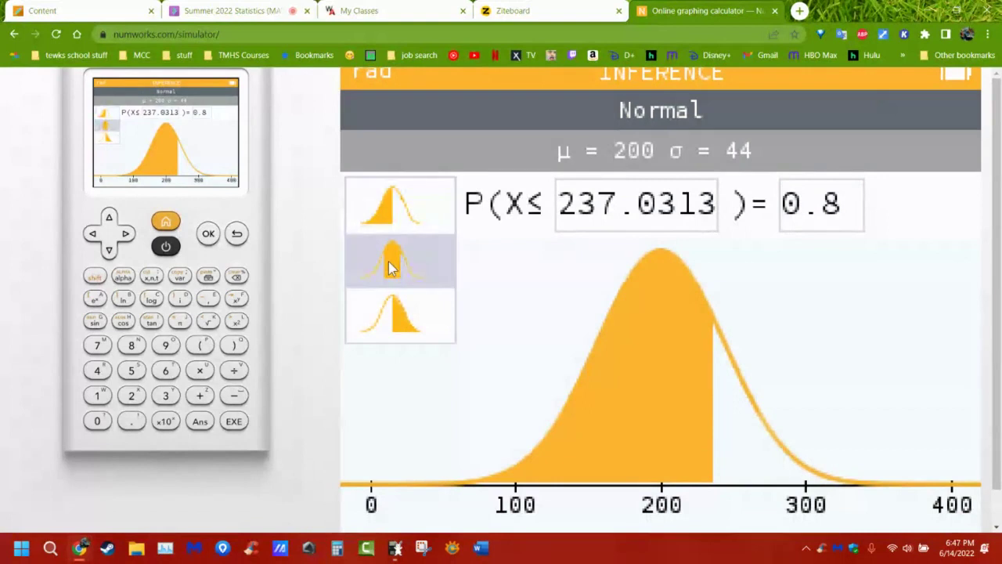
pyautogui.click(390, 268)
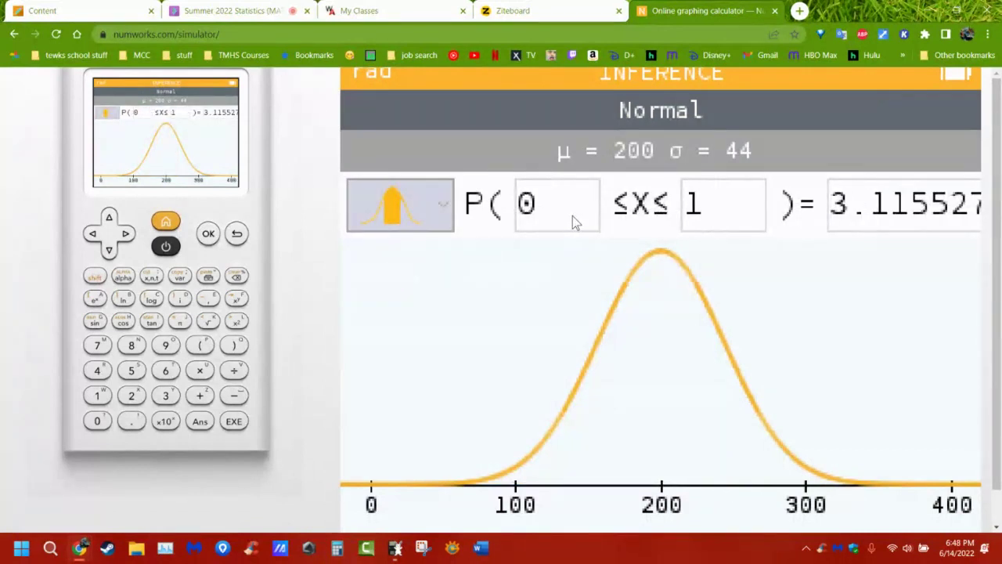
# Compute the probability that X lies between 275 and 300
pyautogui.press('Right')
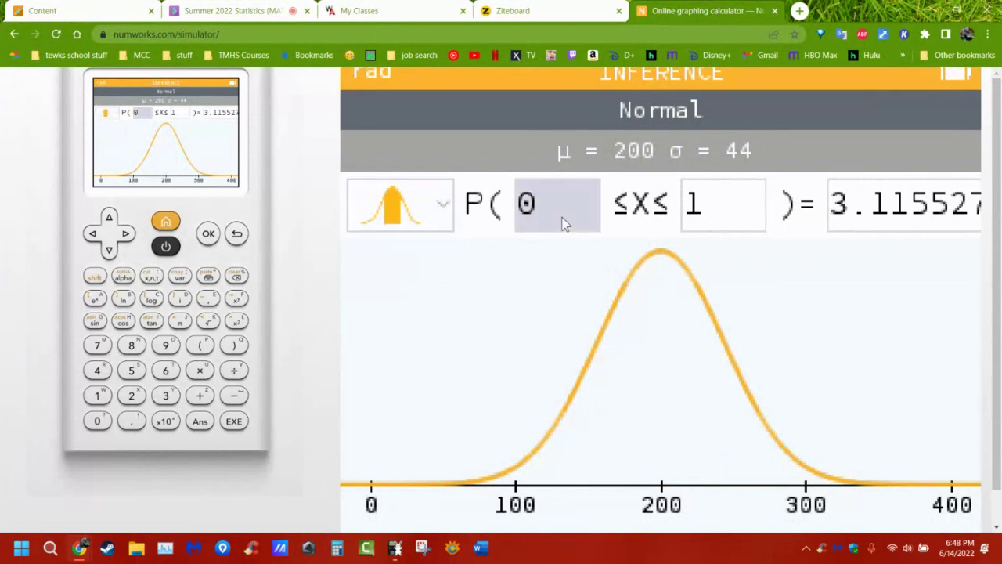
pyautogui.write('2')
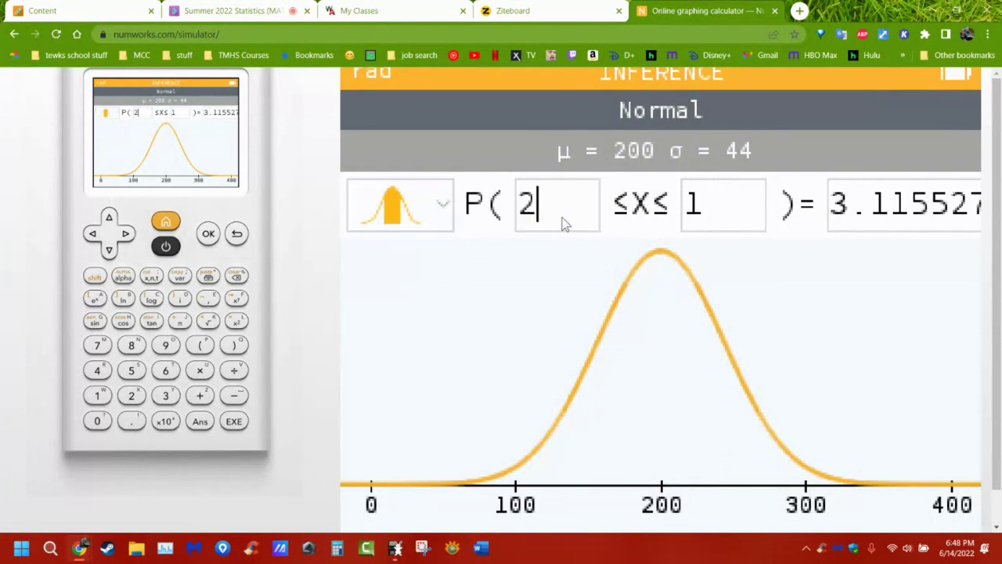
pyautogui.write('75')
pyautogui.press('Return')
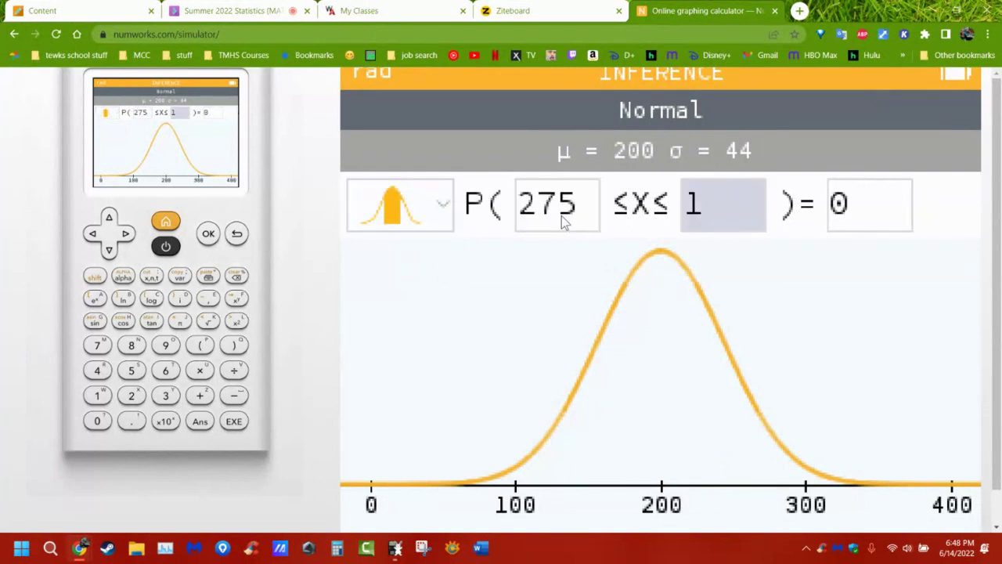
pyautogui.write('300')
pyautogui.press('Return')
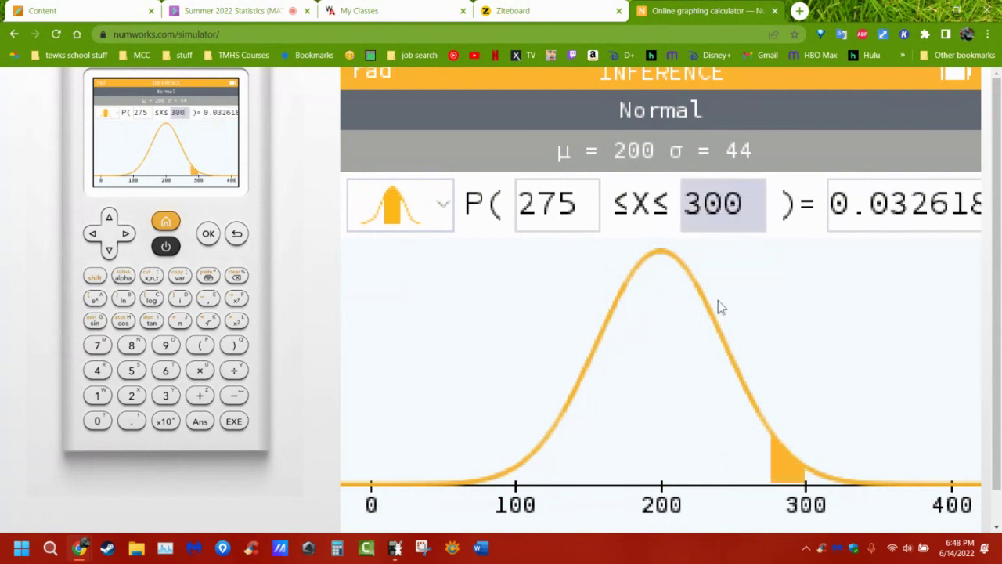
pyautogui.click(167, 223)
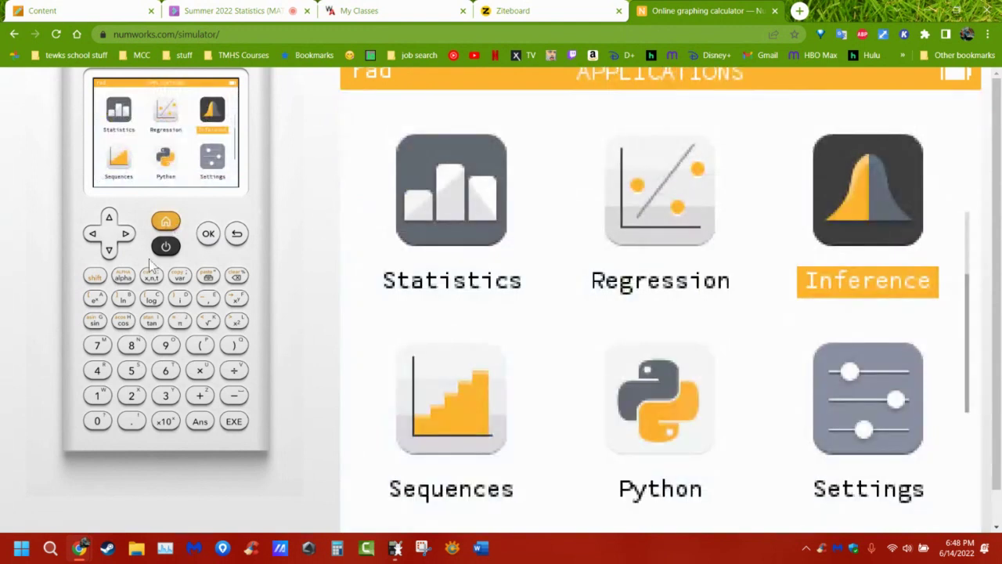
pyautogui.click(207, 234)
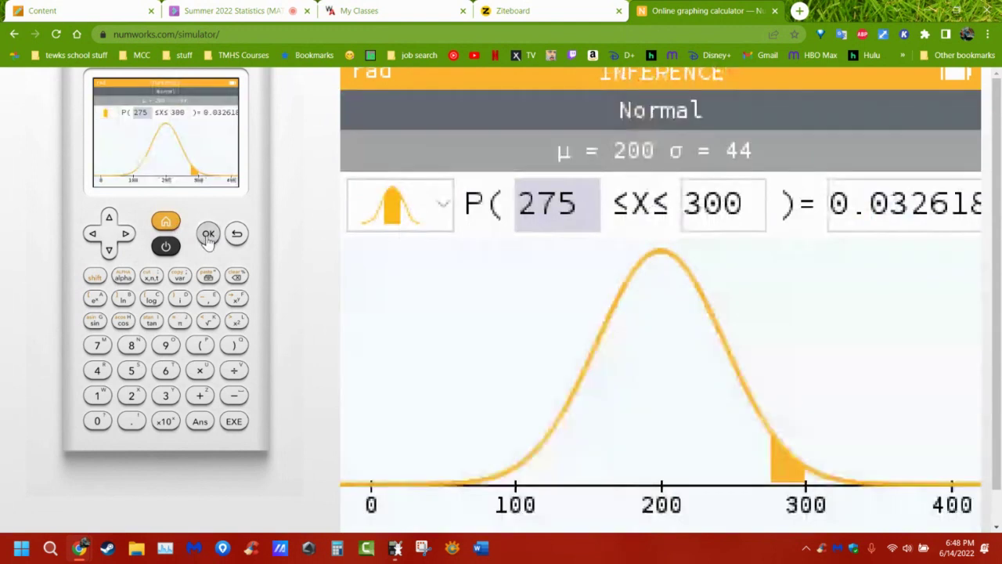
pyautogui.click(93, 241)
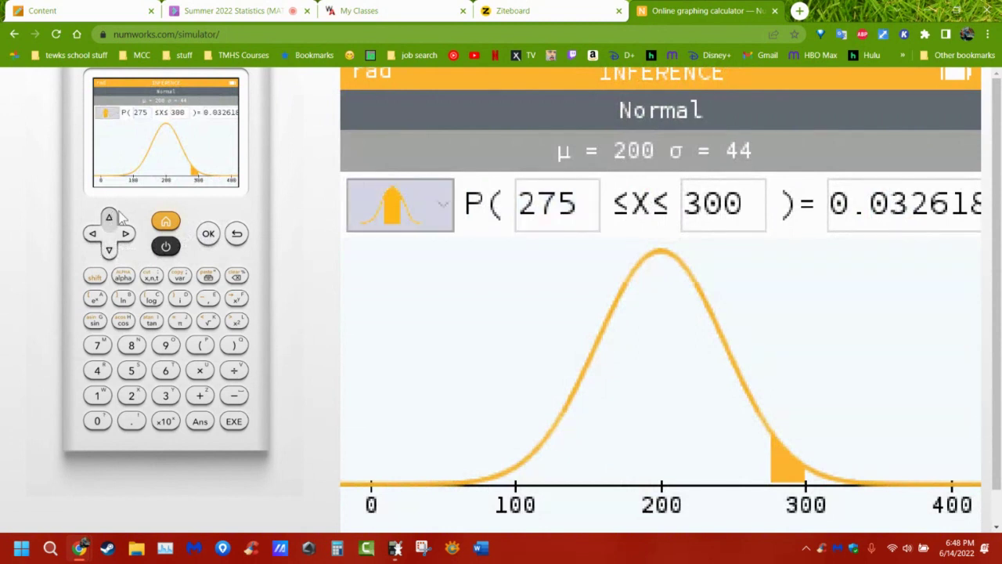
pyautogui.click(165, 221)
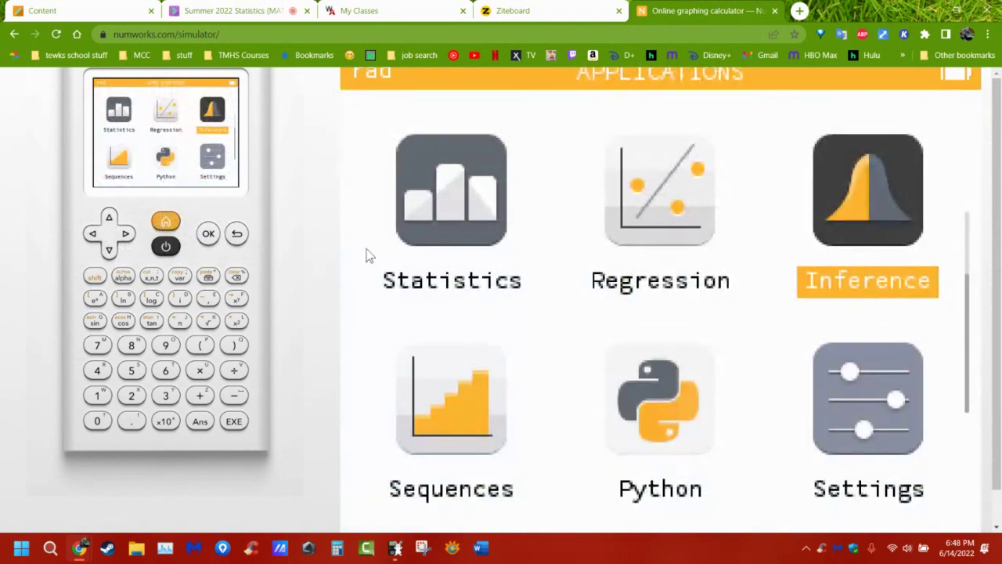
pyautogui.click(208, 234)
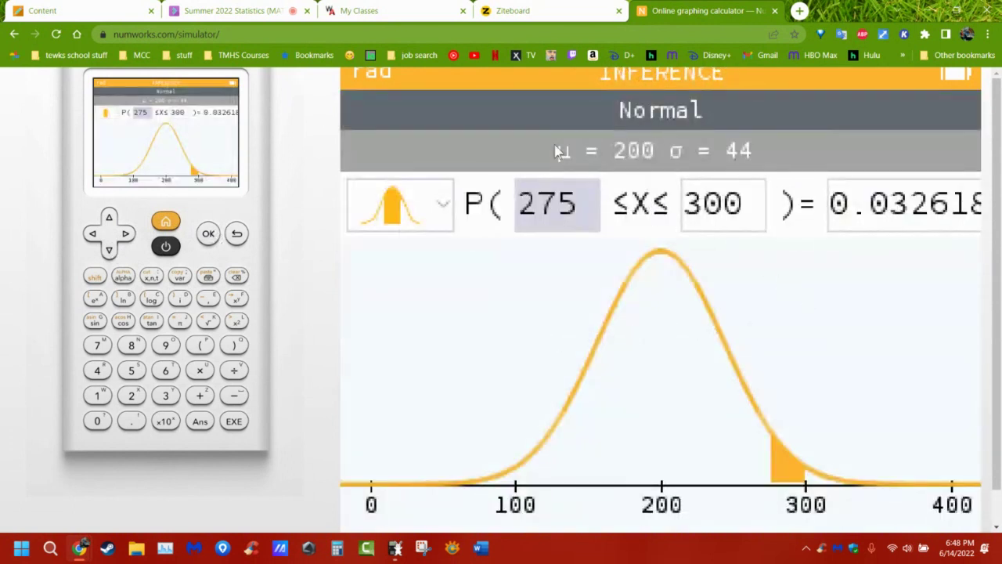
# Return from the normal calculation to the list of probability distributions and highlight Geometric
pyautogui.scroll(-1, 743, 235)
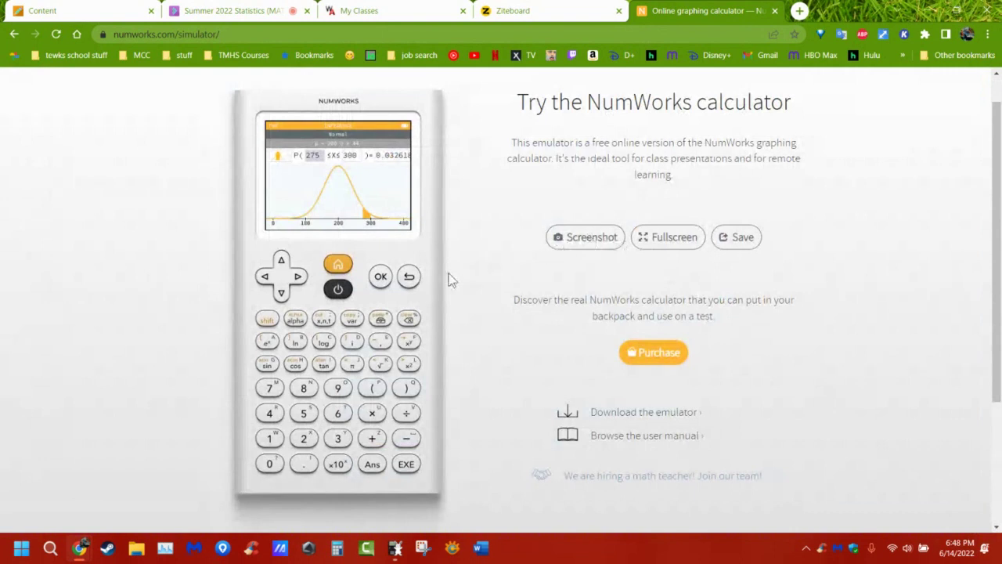
pyautogui.click(410, 278)
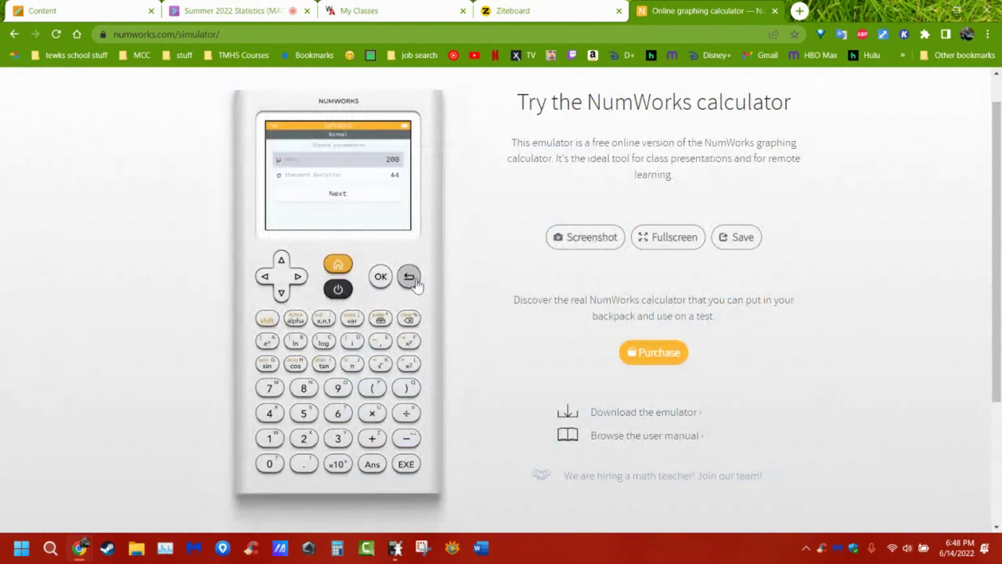
pyautogui.click(415, 284)
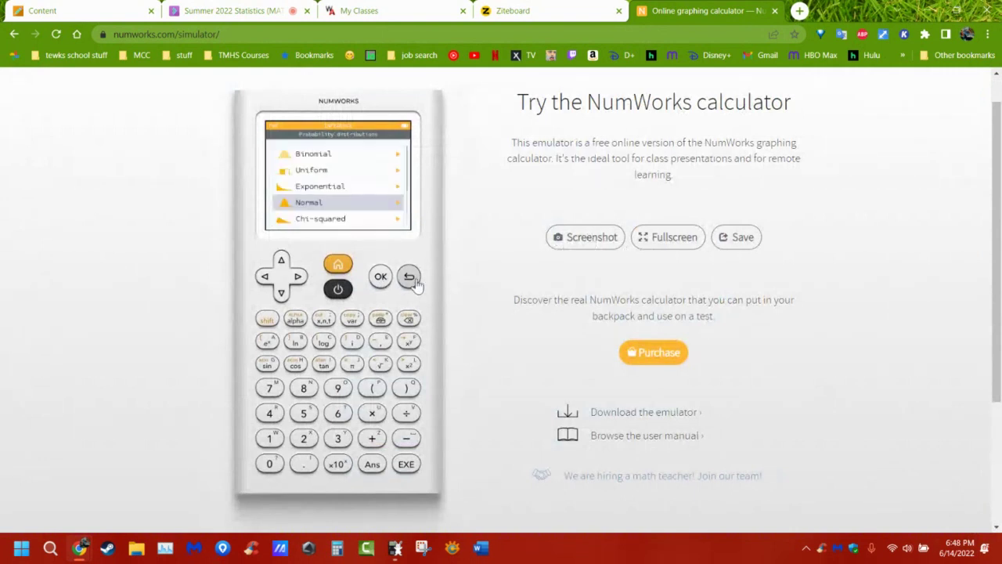
pyautogui.click(278, 293)
pyautogui.click(279, 292)
pyautogui.click(279, 293)
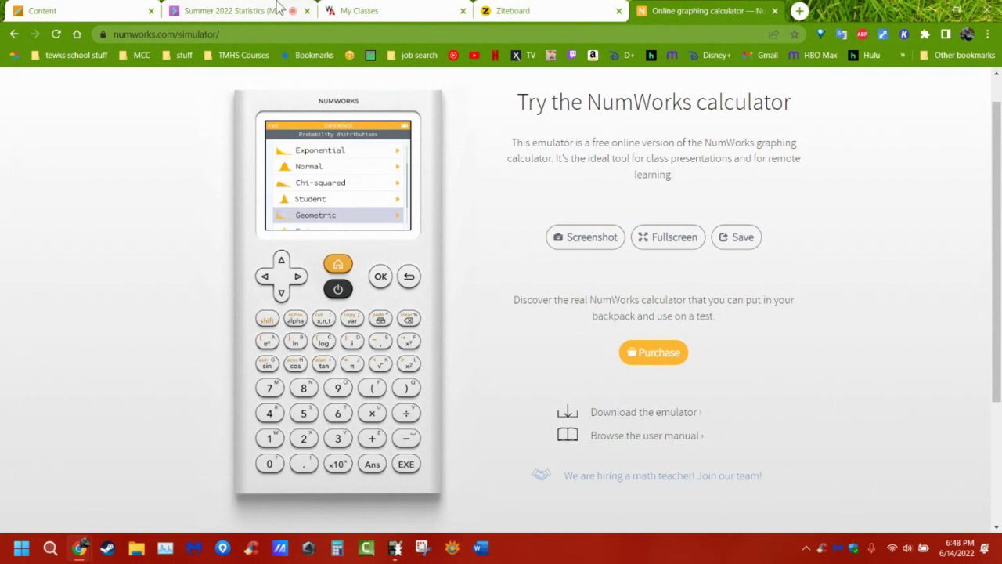
# Switch to the Assignment Previewer window and go to question 6 about unsupervised 4-year-olds
pyautogui.moveTo(91, 552)
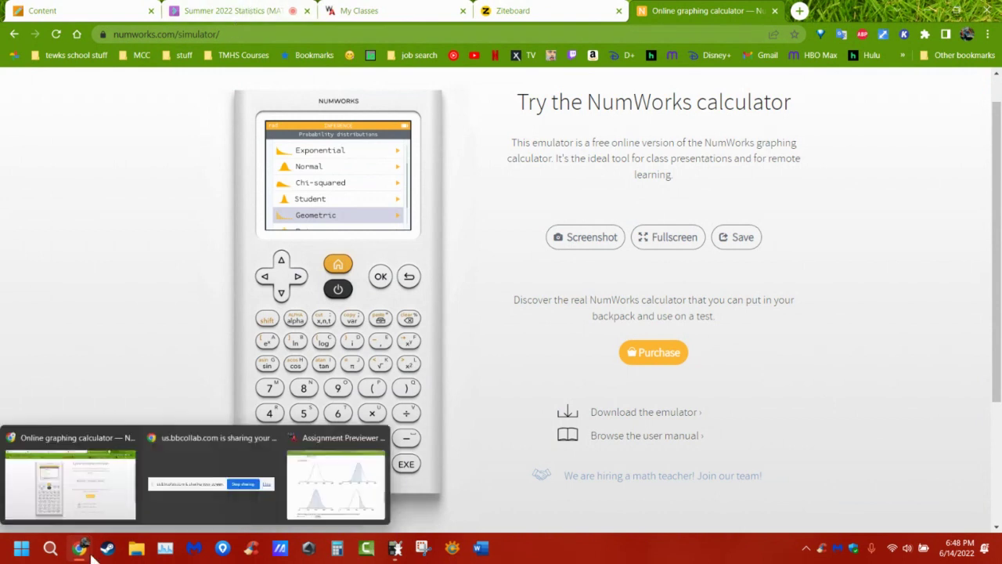
pyautogui.click(342, 439)
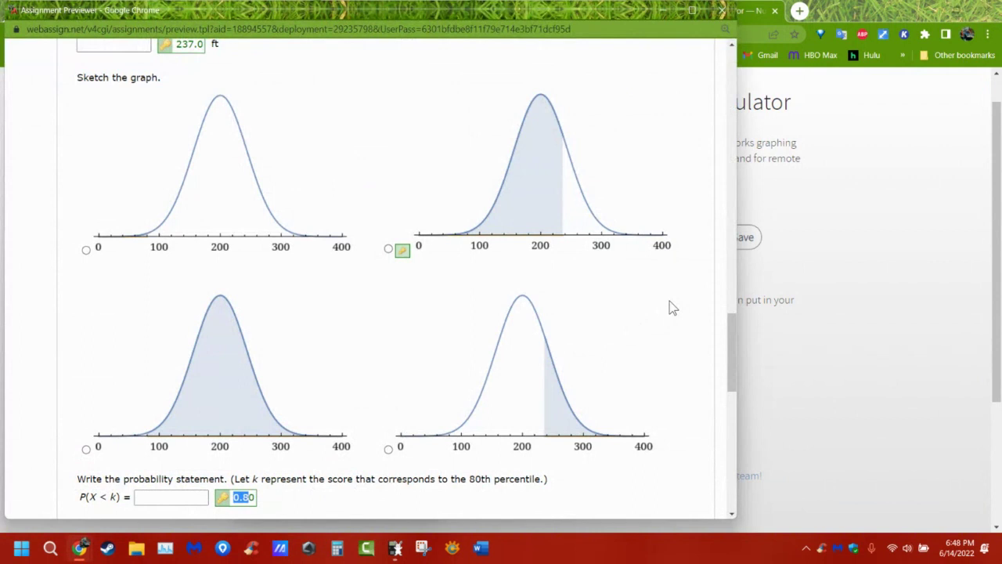
pyautogui.scroll(-3, 606, 301)
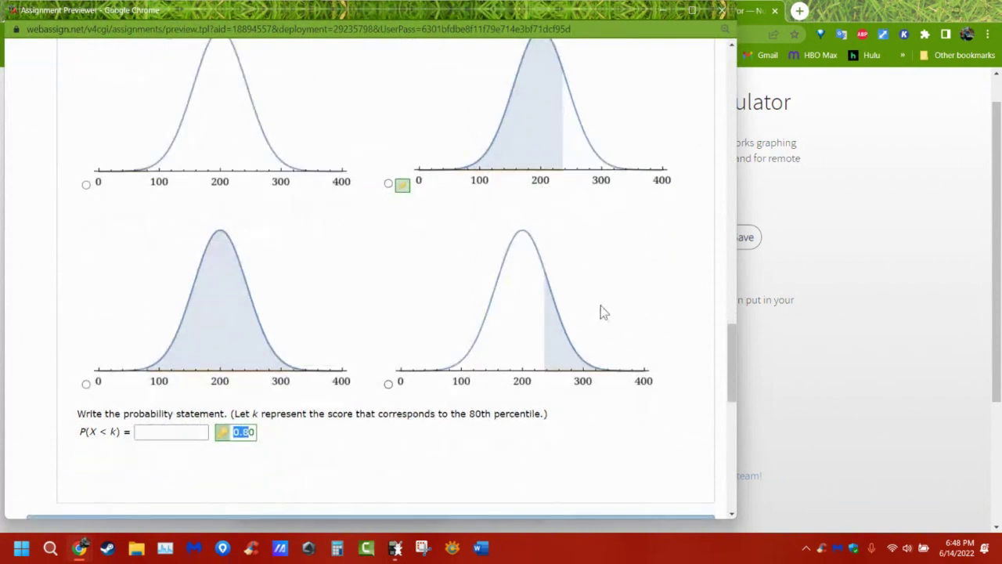
pyautogui.scroll(-4, 606, 329)
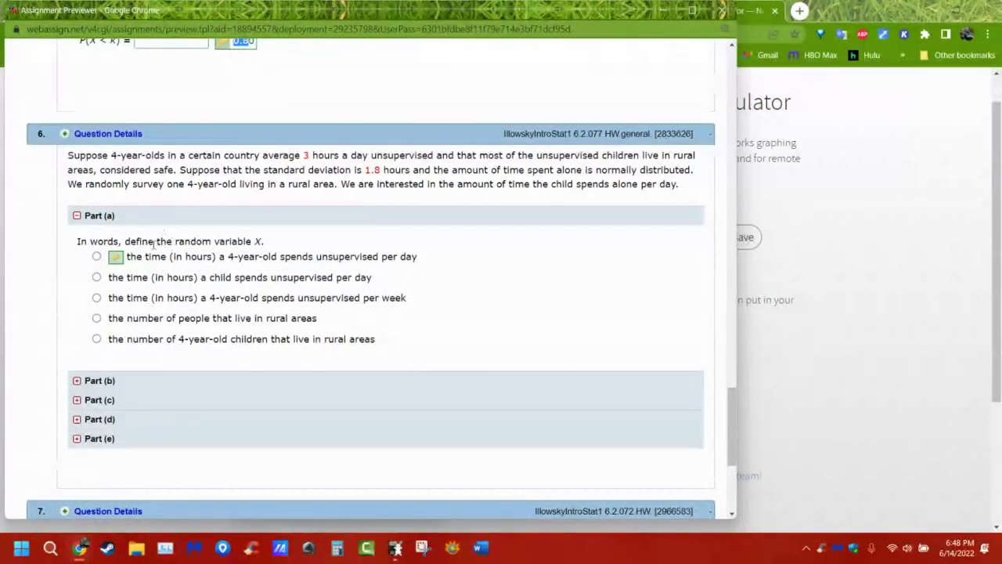
# Examine question 6's problem statement, focusing on the population described and the average daily hours unsupervised
pyautogui.moveTo(68, 155); pyautogui.dragTo(301, 156)
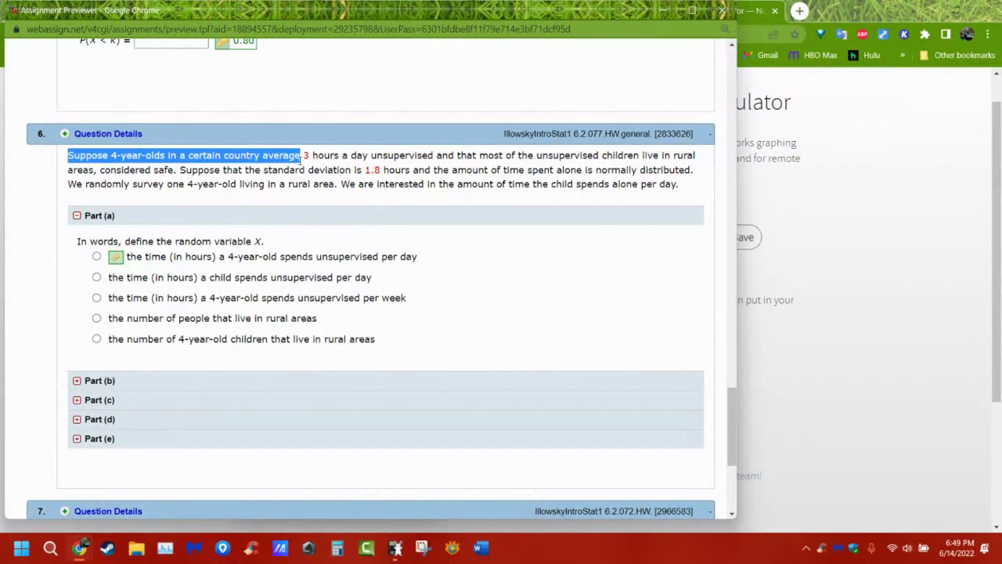
pyautogui.click(226, 168)
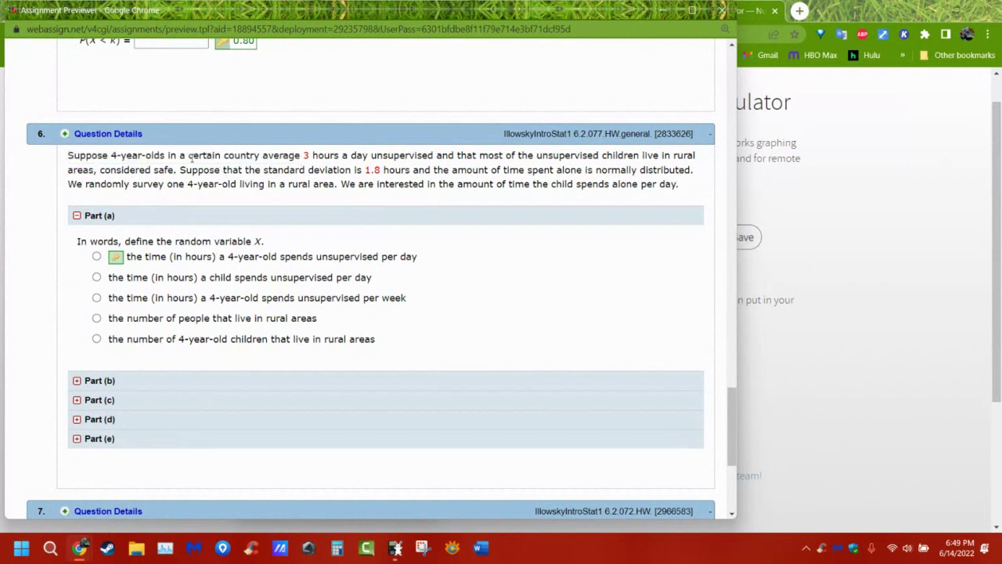
pyautogui.moveTo(191, 155); pyautogui.dragTo(261, 153)
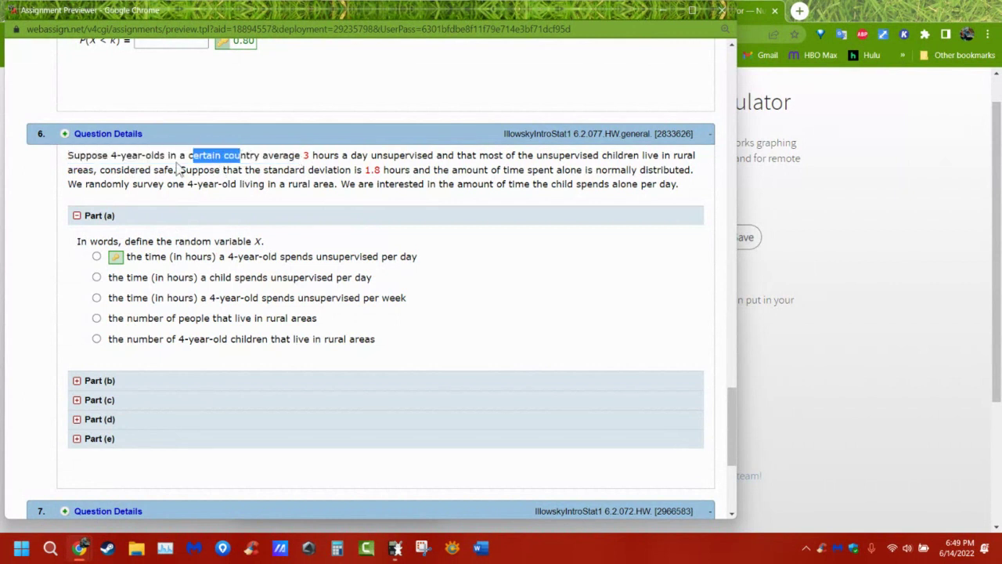
pyautogui.moveTo(188, 155); pyautogui.dragTo(261, 155)
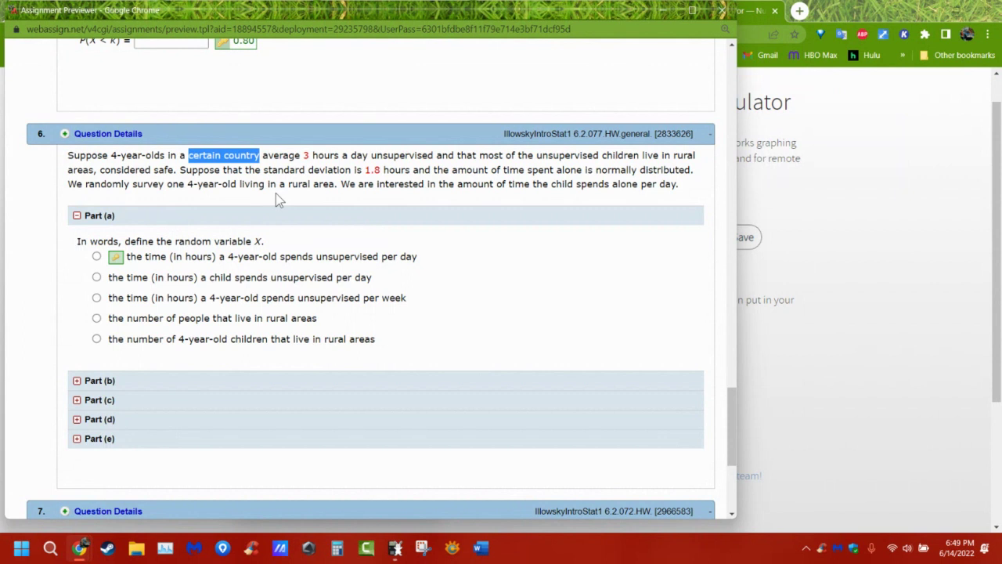
pyautogui.scroll(1, 438, 219)
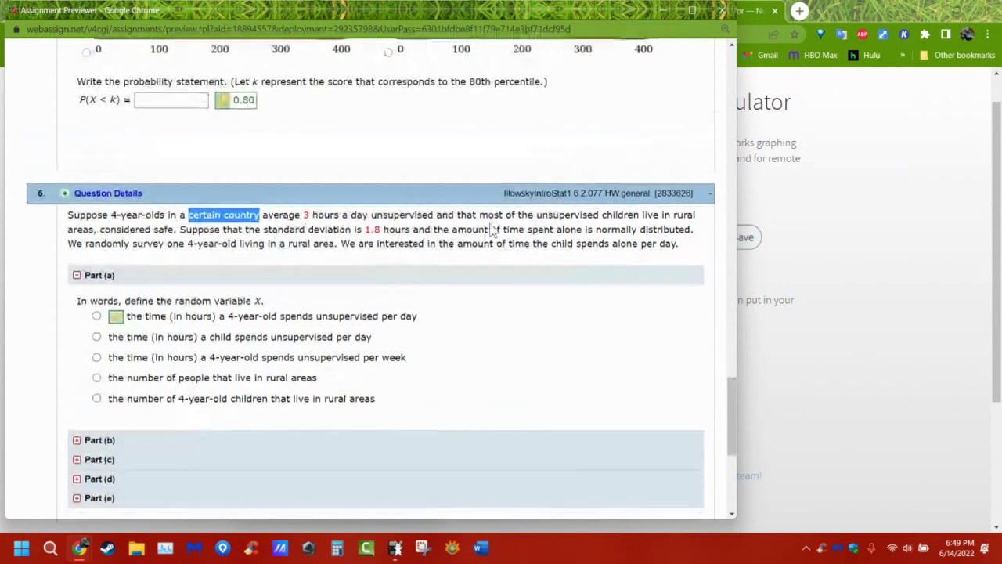
pyautogui.scroll(-2, 501, 233)
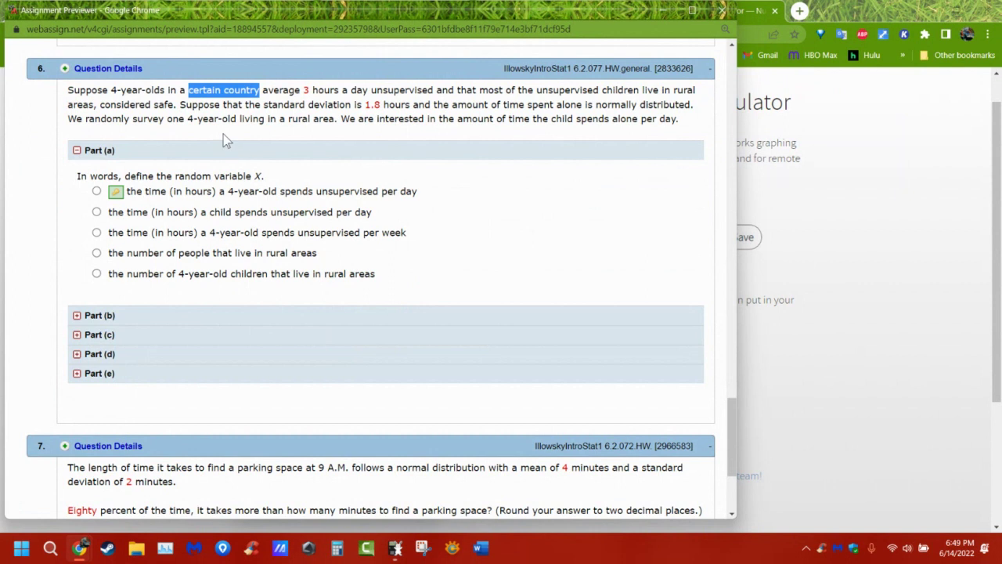
pyautogui.click(200, 104)
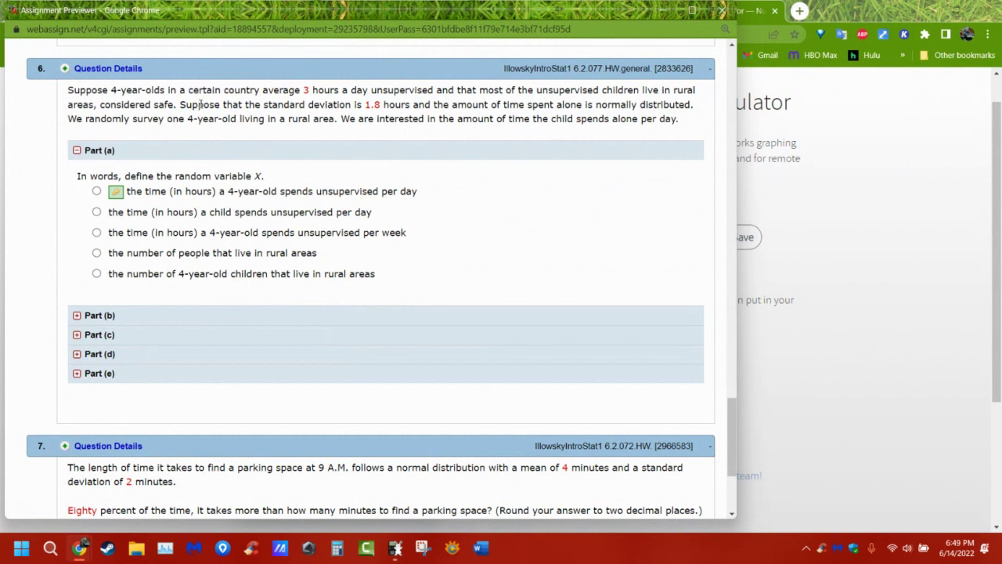
pyautogui.moveTo(370, 90); pyautogui.dragTo(261, 90)
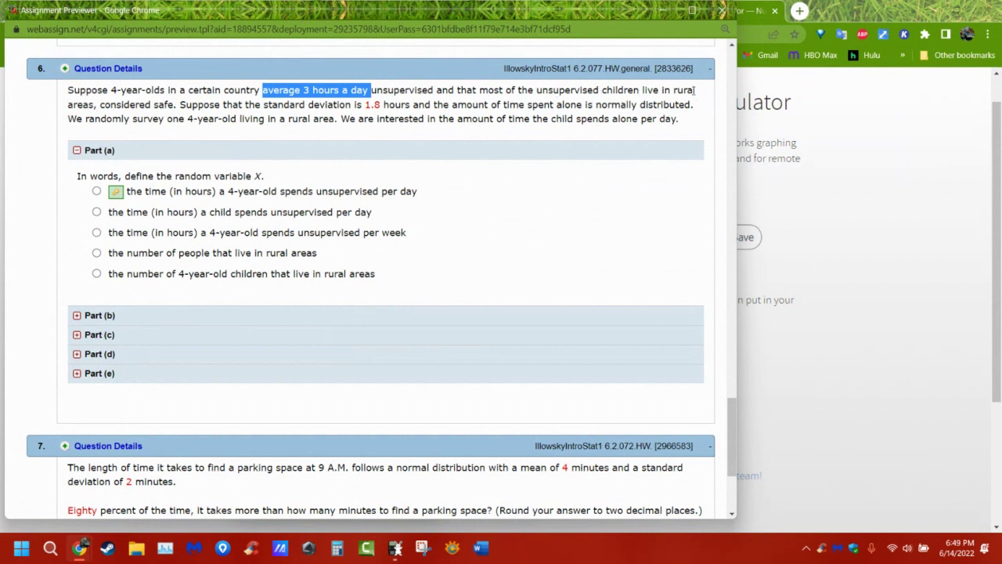
pyautogui.moveTo(692, 90); pyautogui.dragTo(188, 100)
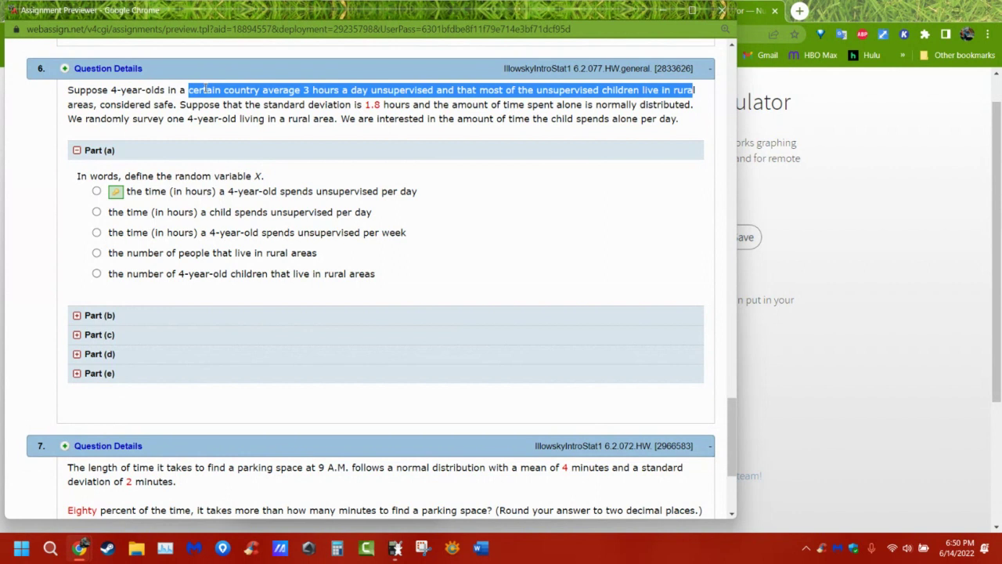
pyautogui.click(225, 90)
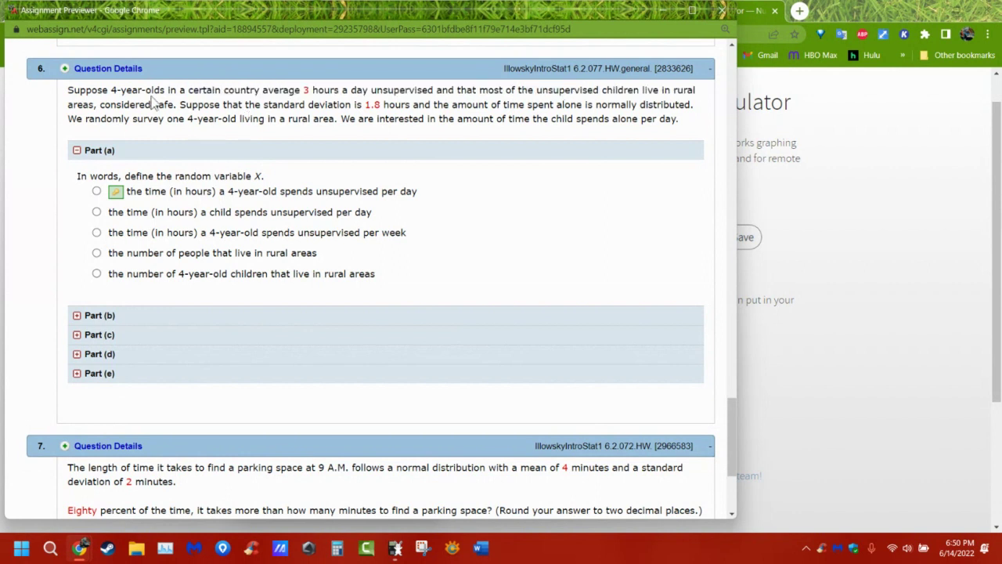
# Examine question 6's statement for the mean, the standard deviation and the distribution type, plus part (a)'s random variable X
pyautogui.moveTo(187, 89); pyautogui.dragTo(73, 90)
pyautogui.click(370, 91)
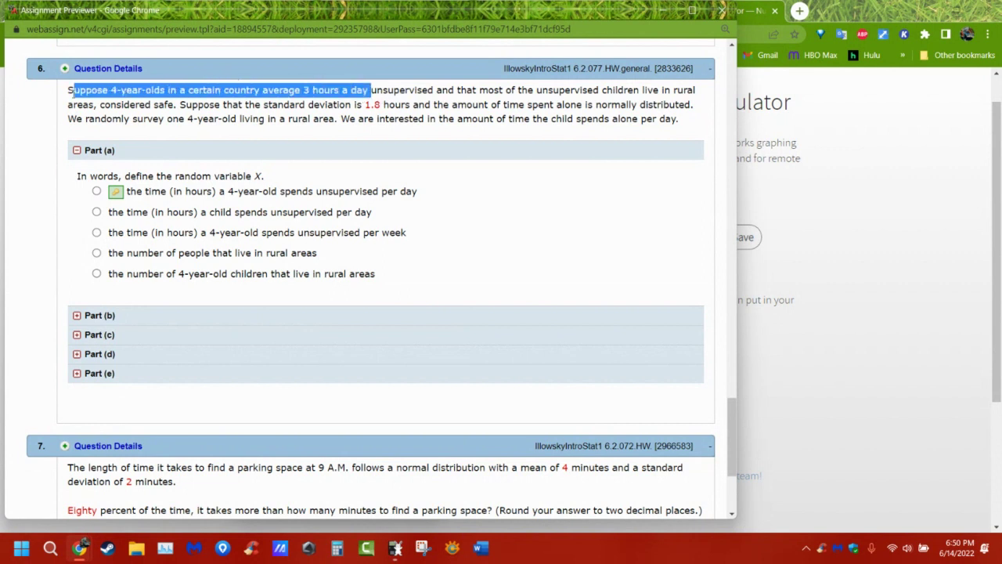
pyautogui.click(424, 94)
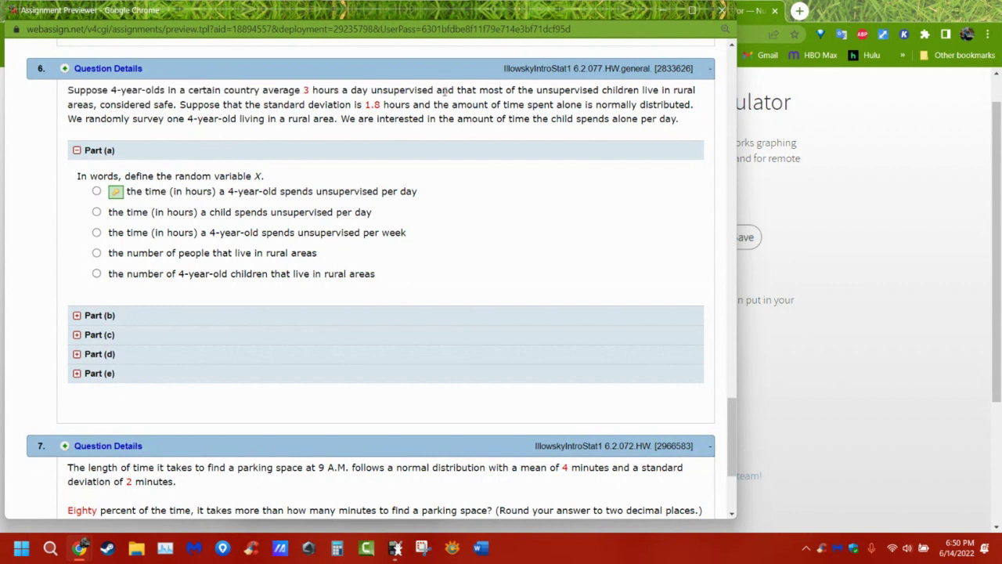
pyautogui.moveTo(442, 92); pyautogui.dragTo(68, 88)
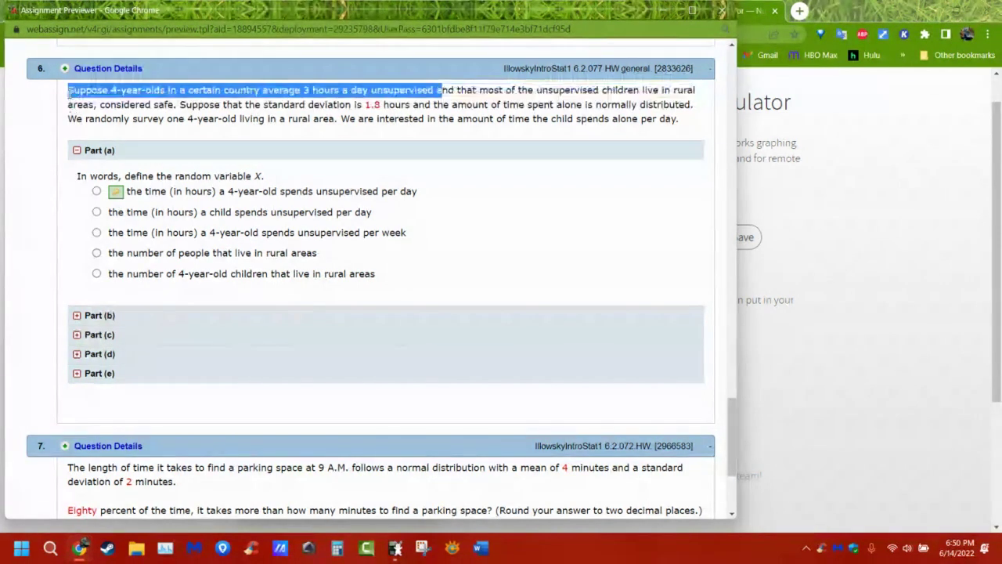
pyautogui.click(464, 108)
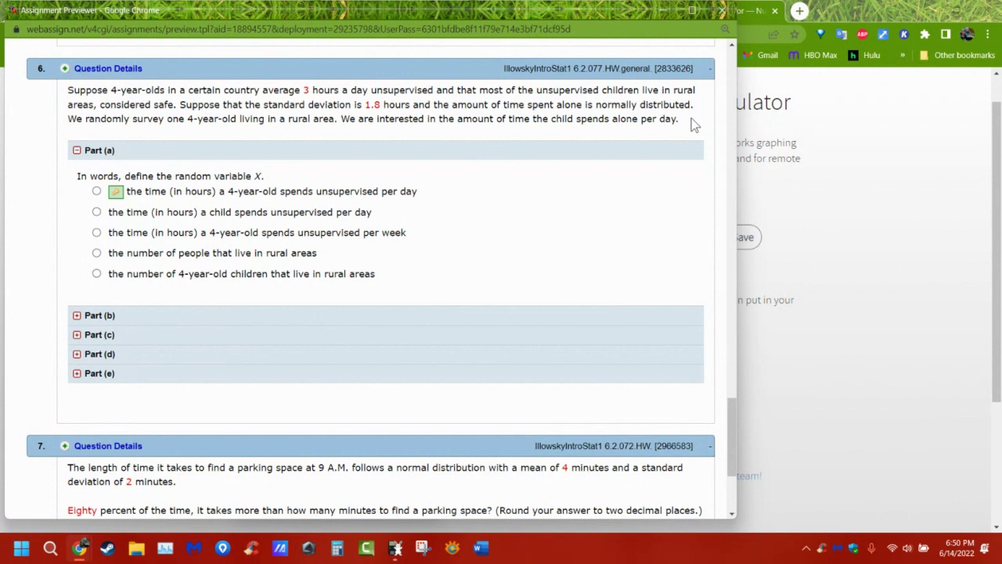
pyautogui.moveTo(276, 104); pyautogui.dragTo(302, 90)
pyautogui.click(301, 89)
pyautogui.moveTo(696, 108); pyautogui.dragTo(587, 105)
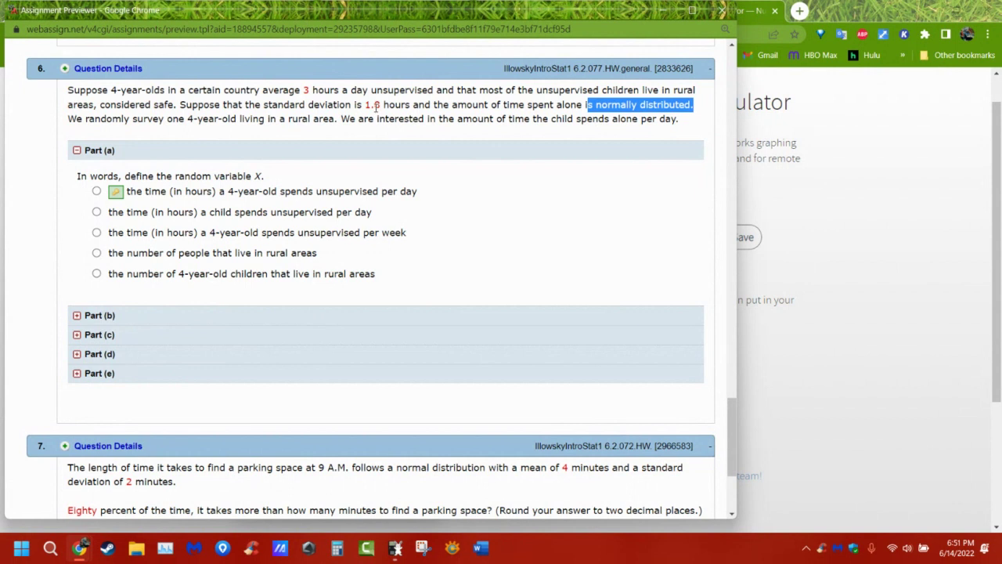
pyautogui.moveTo(408, 107); pyautogui.dragTo(363, 107)
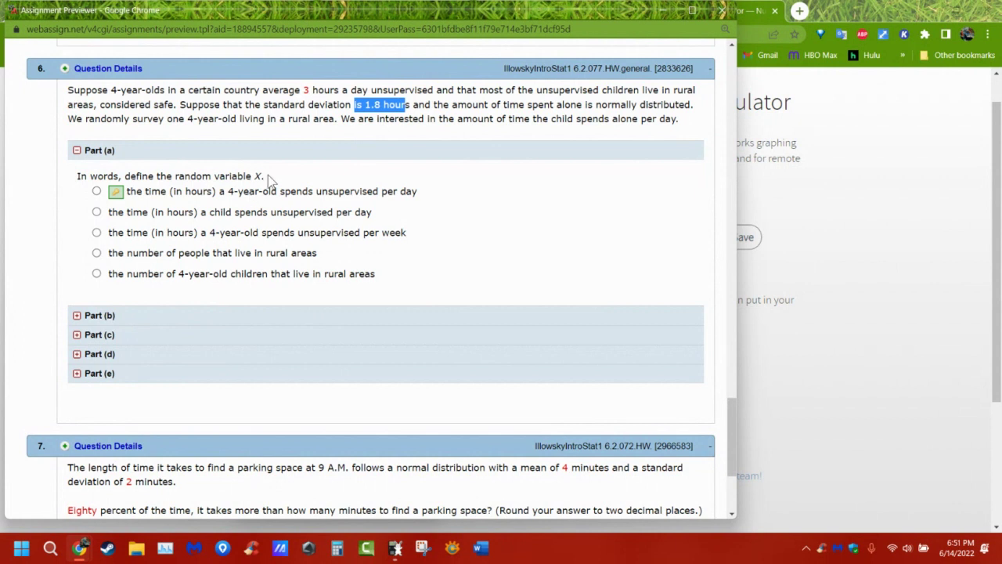
pyautogui.moveTo(266, 176); pyautogui.dragTo(246, 176)
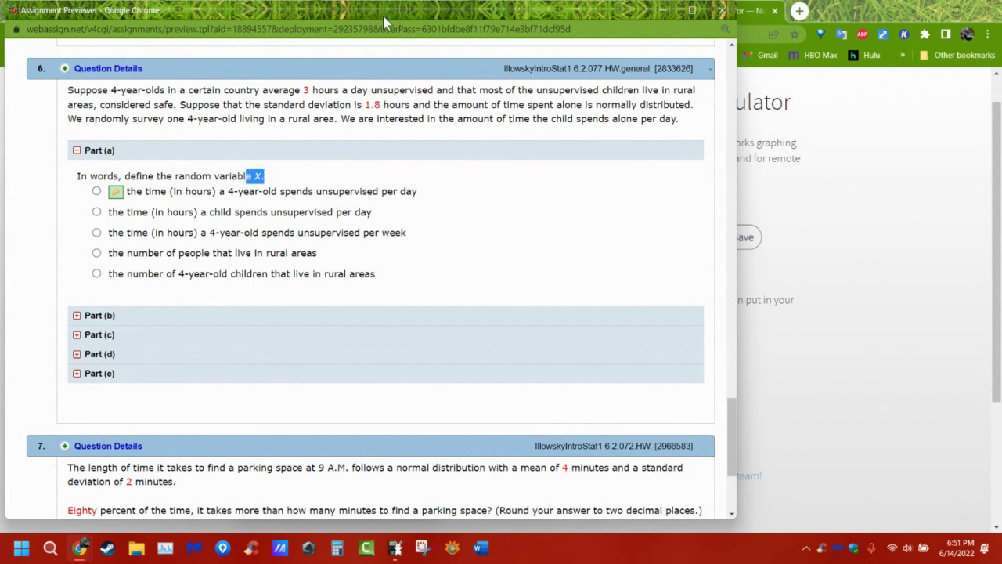
# Switch to the Ziteboard whiteboard and place the Assignment Previewer window beside the handwritten z-score formula
pyautogui.moveTo(382, 13); pyautogui.dragTo(376, 46)
pyautogui.click(231, 11)
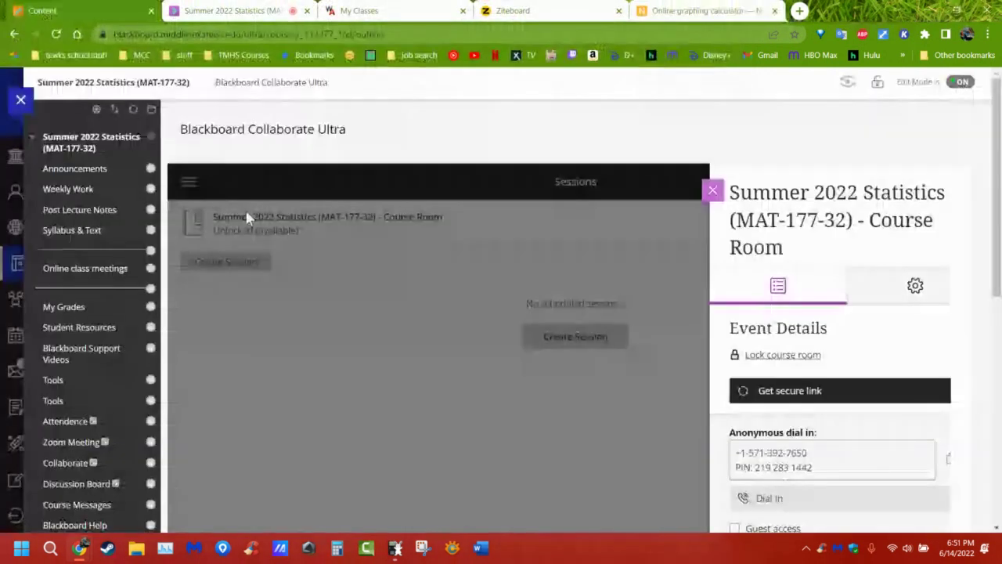
pyautogui.click(509, 11)
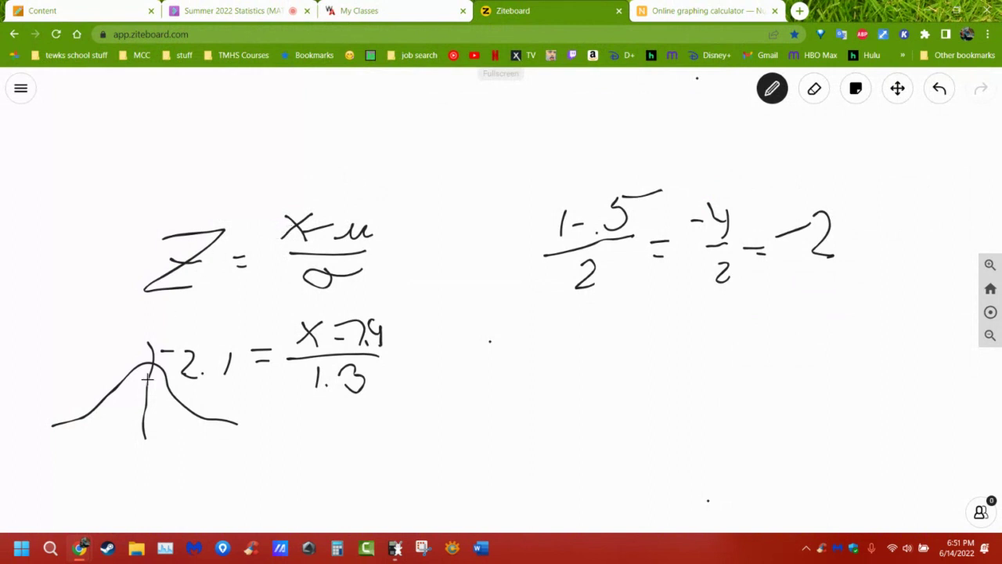
pyautogui.moveTo(81, 547)
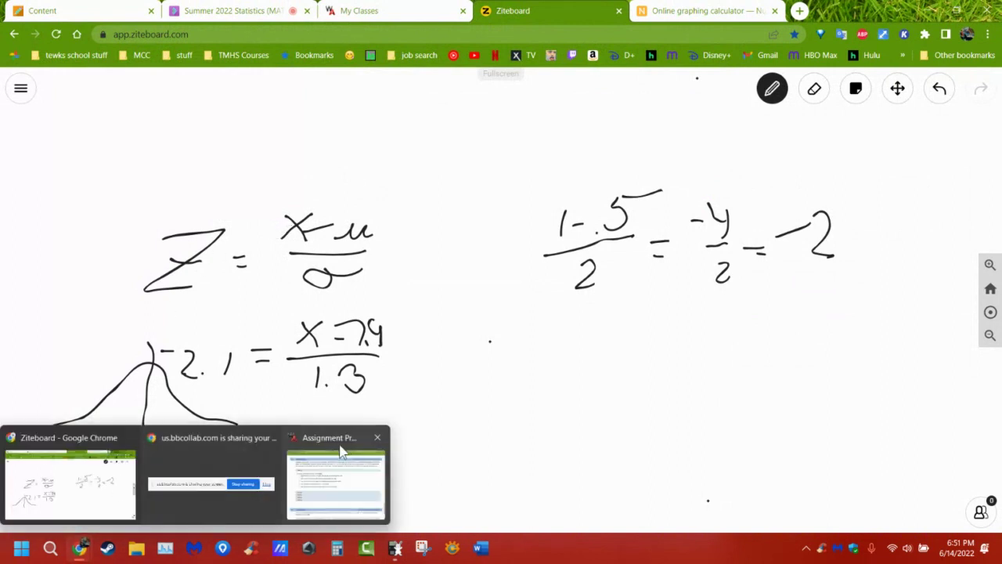
pyautogui.click(341, 450)
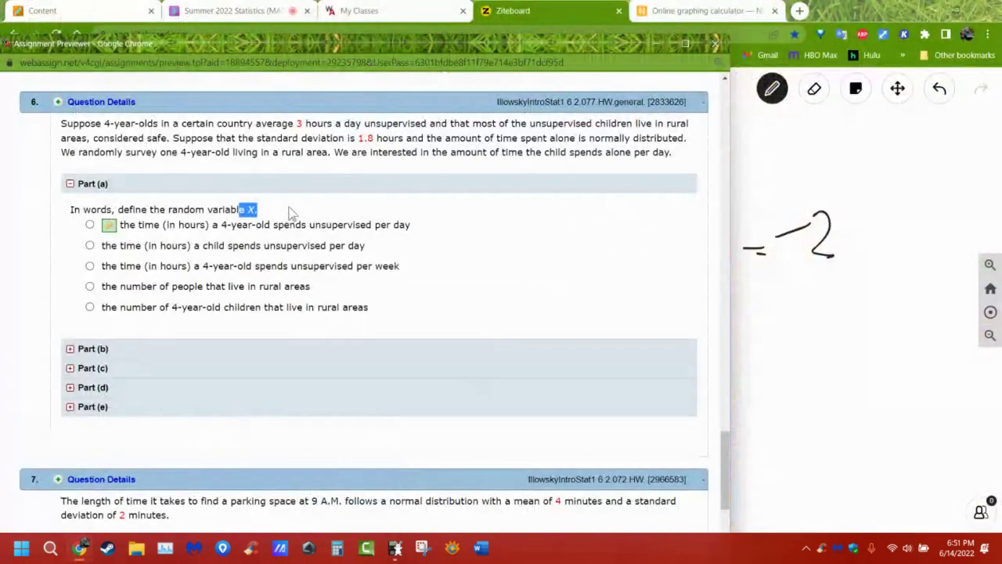
pyautogui.moveTo(357, 40); pyautogui.dragTo(777, 70)
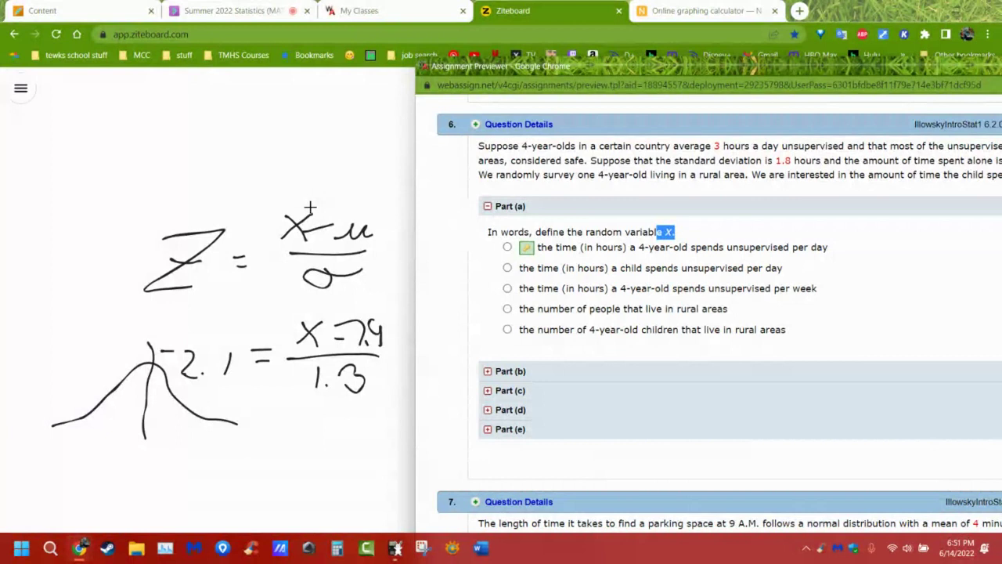
pyautogui.moveTo(726, 69); pyautogui.dragTo(710, 32)
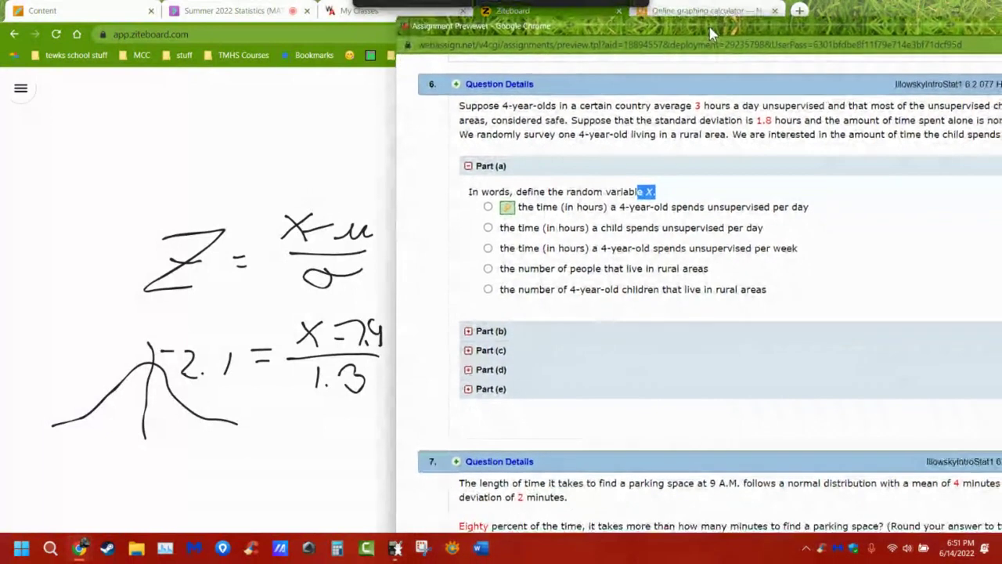
# Collapse part (a) of question 6, expand parts (b) and (c), and review the probability question about less than 1 hour
pyautogui.click(468, 166)
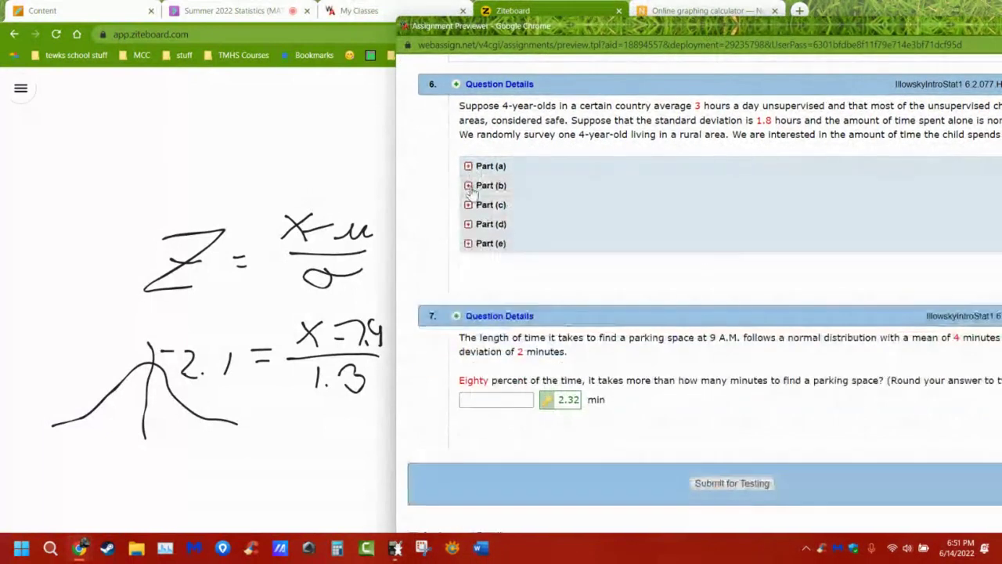
pyautogui.click(470, 186)
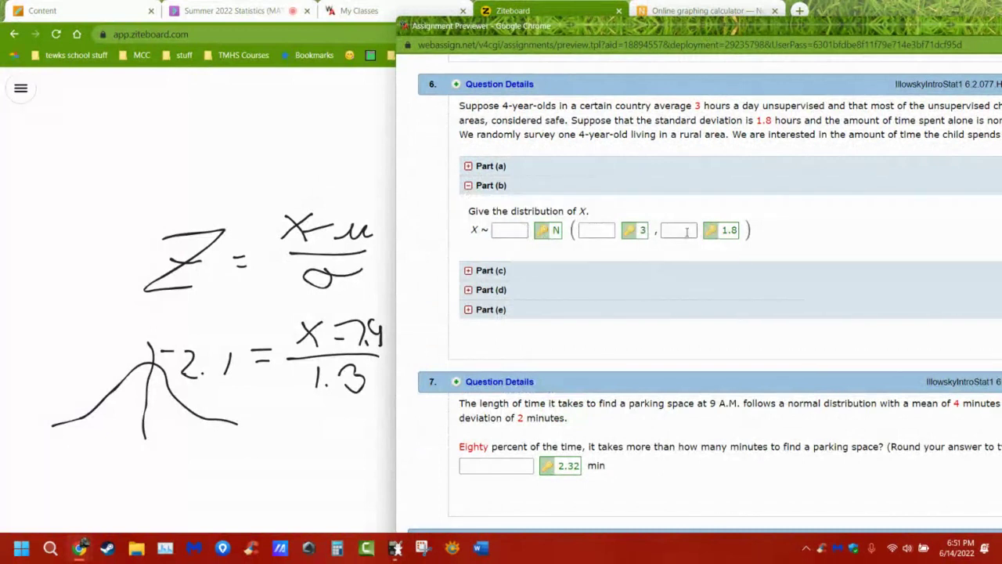
pyautogui.click(490, 272)
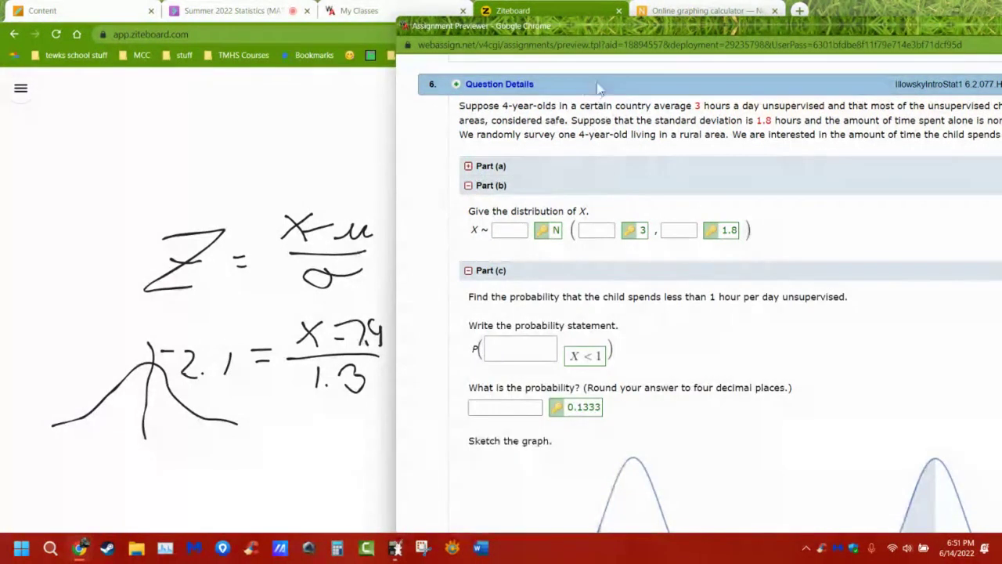
pyautogui.moveTo(632, 28); pyautogui.dragTo(236, 17)
pyautogui.scroll(-1, 400, 271)
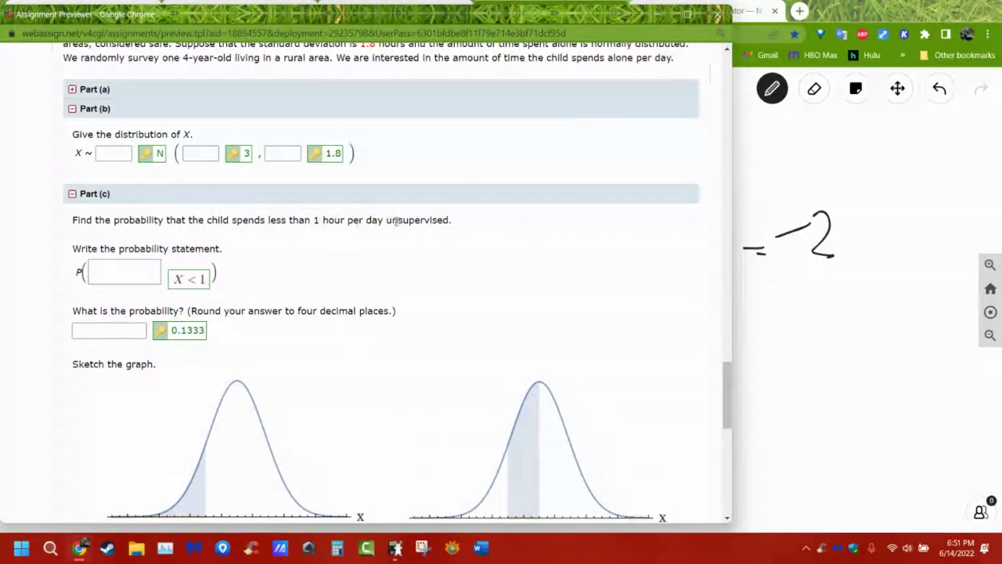
pyautogui.moveTo(396, 221); pyautogui.dragTo(275, 223)
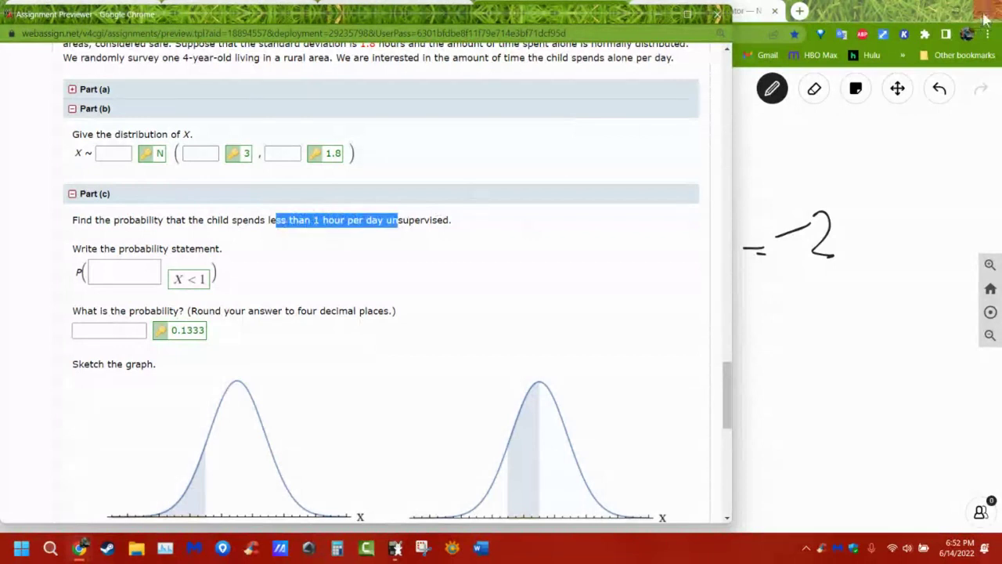
# Switch to the NumWorks calculator, open the Normal distribution's parameters, and enlarge the calculator display
pyautogui.click(851, 20)
pyautogui.click(704, 10)
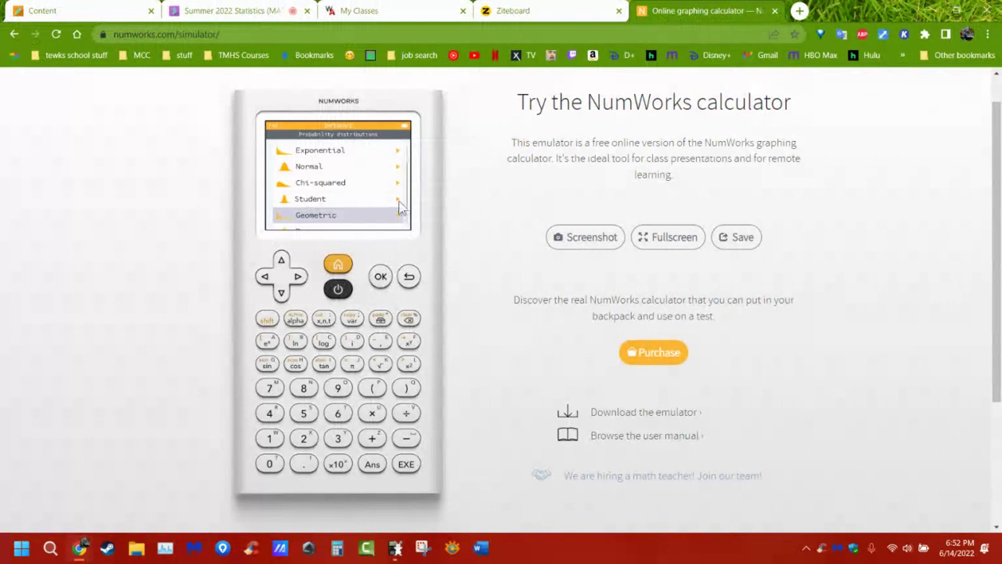
pyautogui.click(282, 262)
pyautogui.click(282, 261)
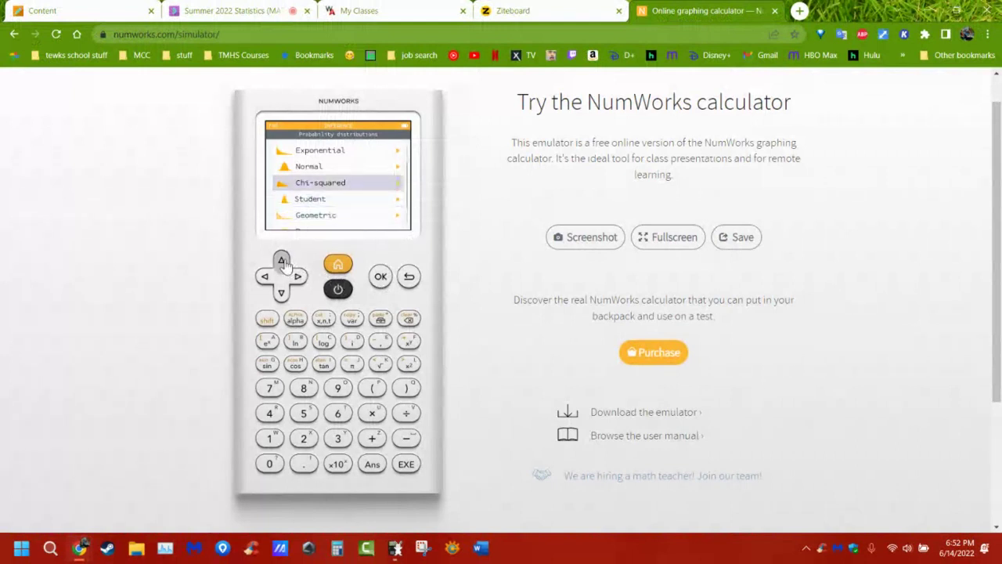
pyautogui.click(282, 262)
pyautogui.click(380, 277)
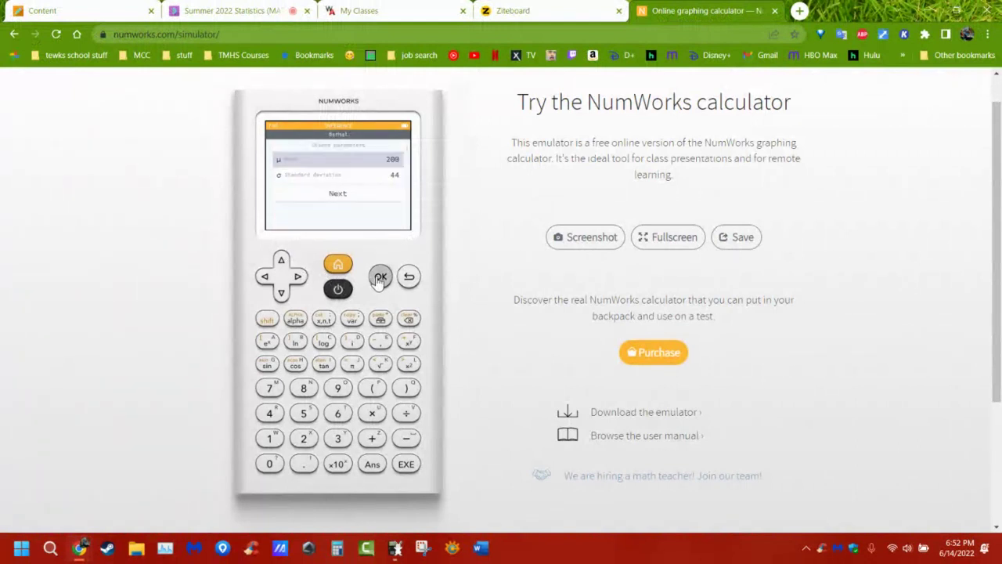
pyautogui.click(668, 239)
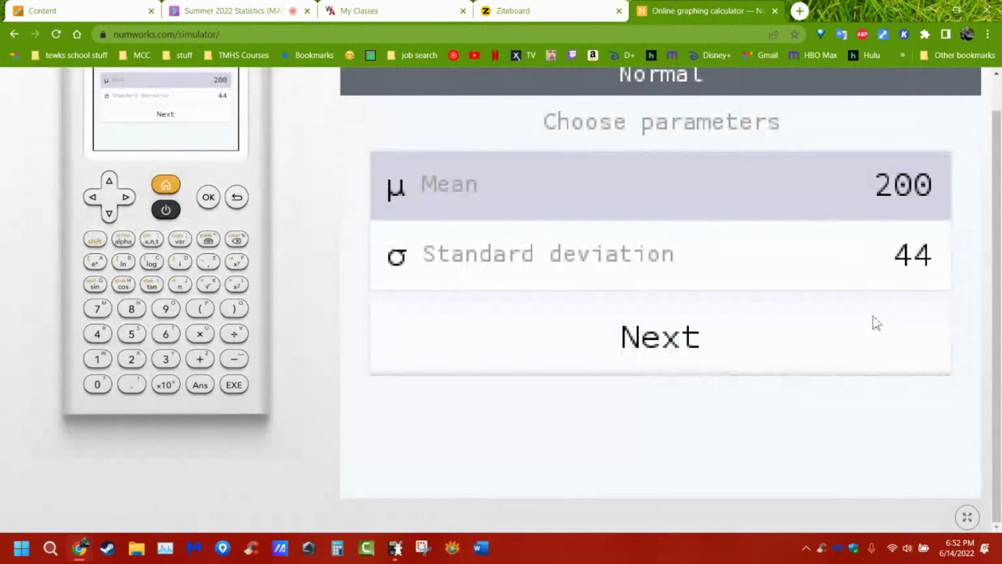
# Set the mean to 3 and the standard deviation to 1.8, and compute the probability that X is at most 1
pyautogui.scroll(1, 623, 272)
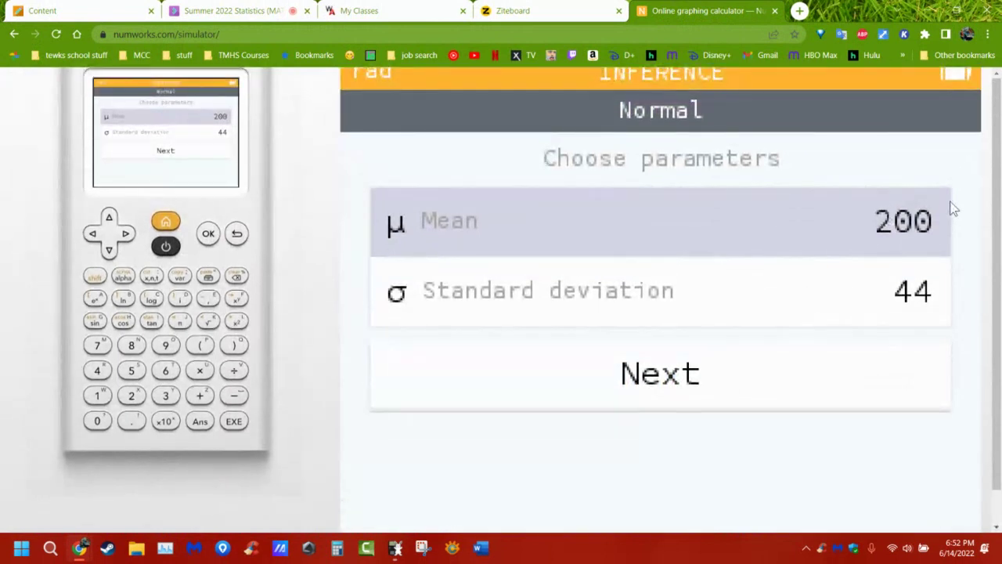
pyautogui.write('3')
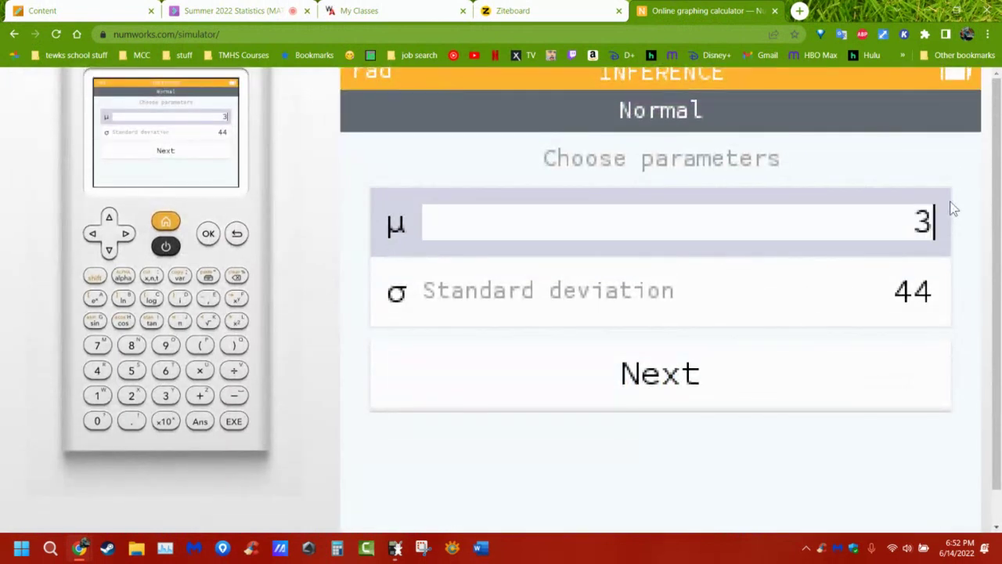
pyautogui.press('Return')
pyautogui.write('1.8')
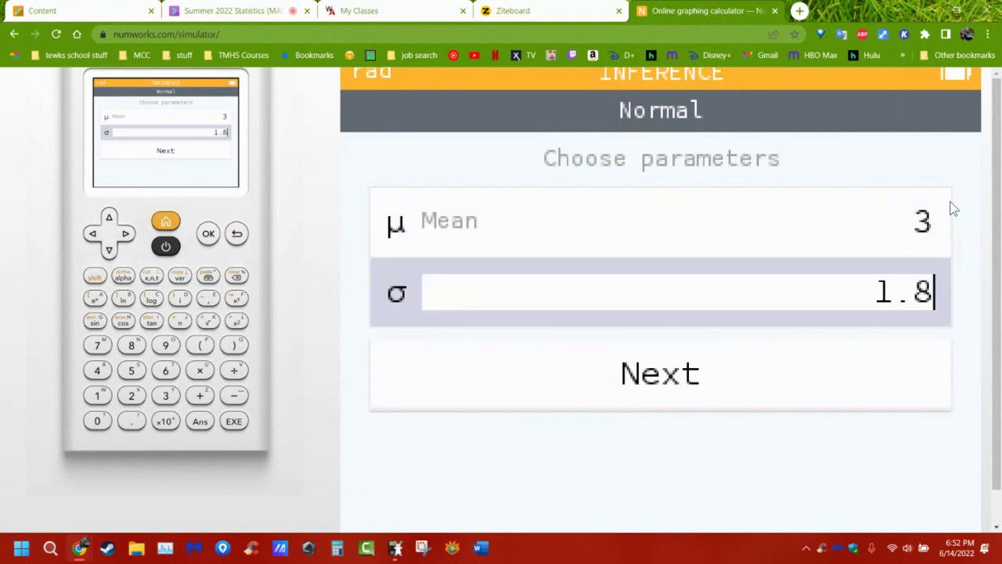
pyautogui.press('Return')
pyautogui.press('Return')
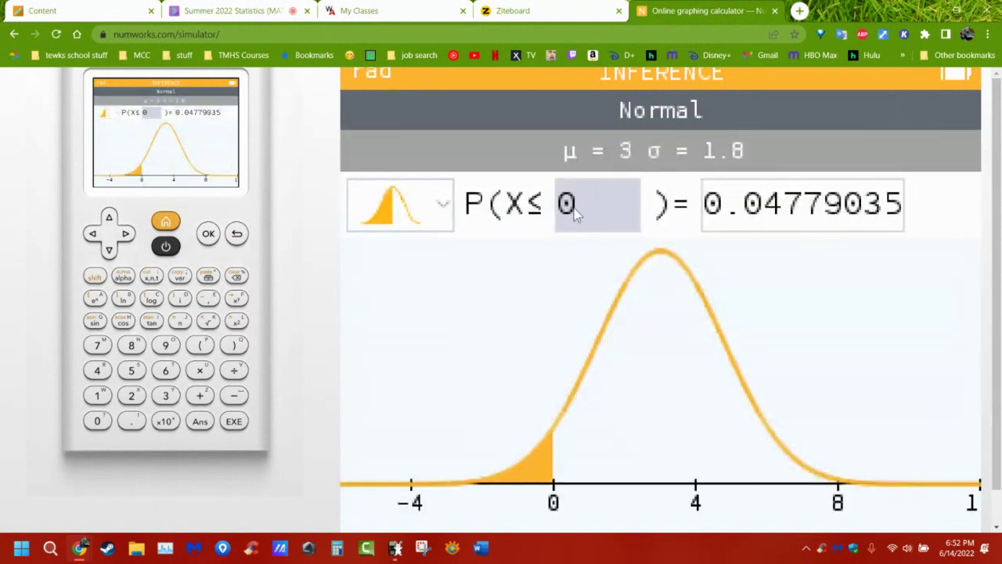
pyautogui.write('1')
pyautogui.press('Return')
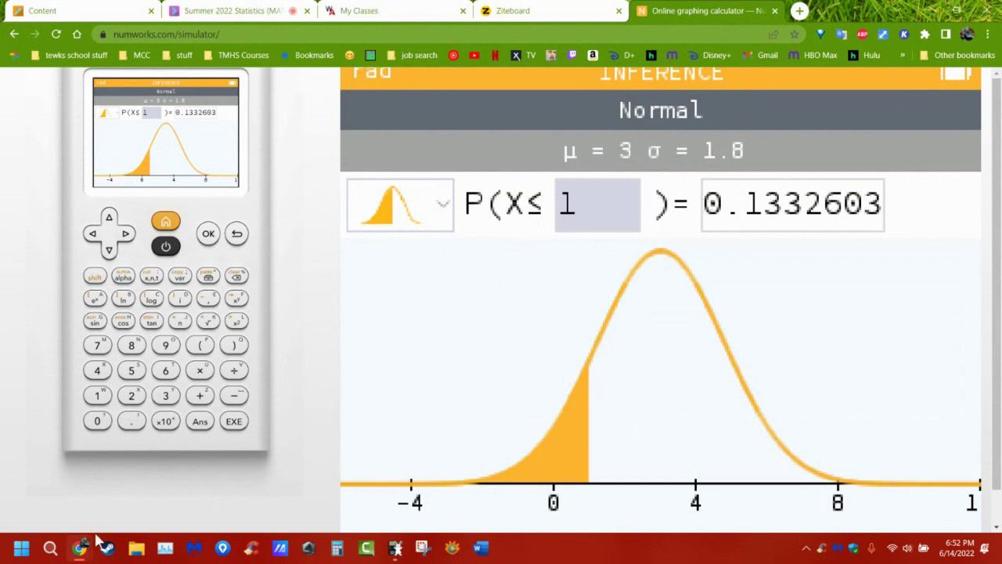
# Return to the Assignment Previewer window and compare part (c)'s answer key with the calculated probability
pyautogui.moveTo(81, 545)
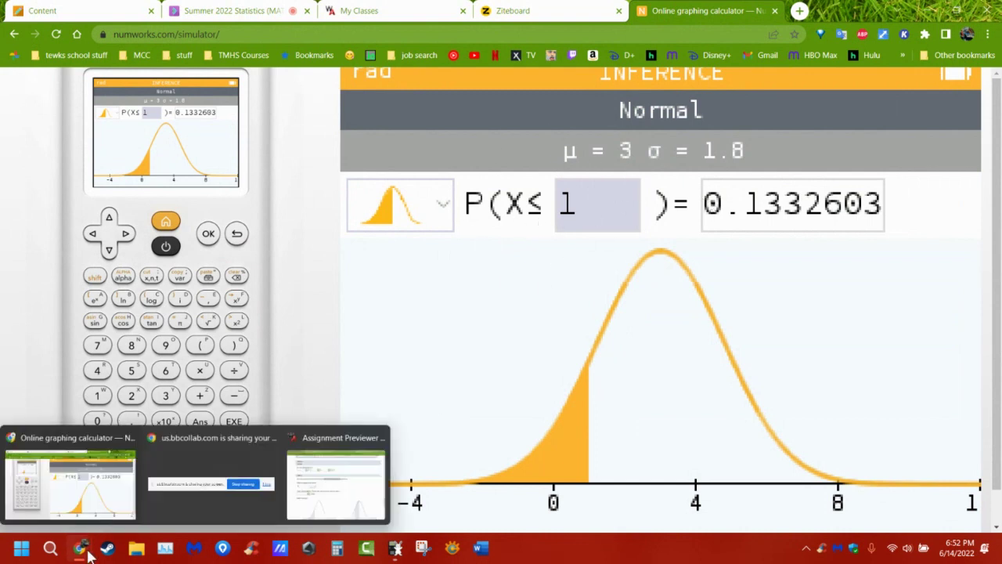
pyautogui.click(325, 445)
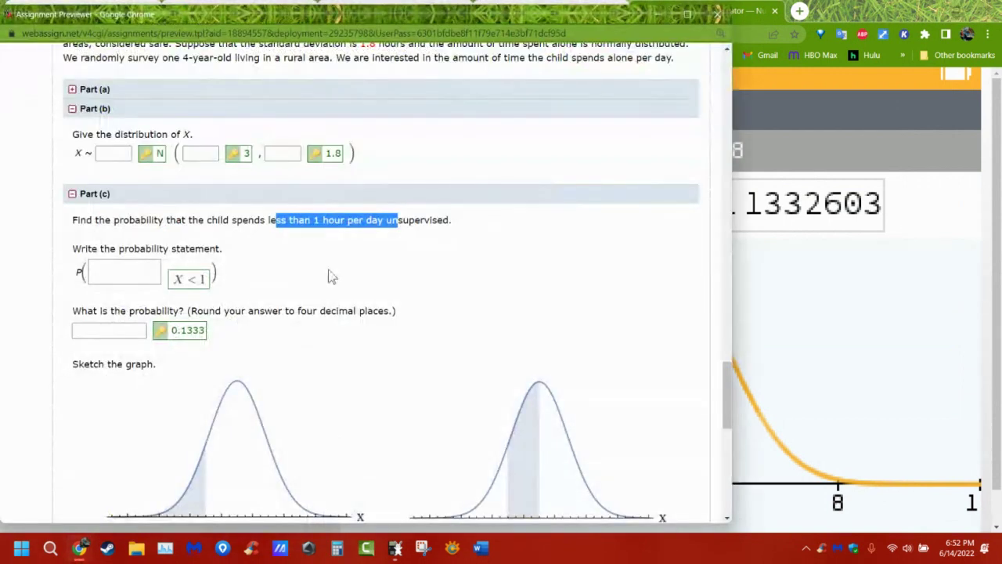
pyautogui.moveTo(473, 21)
pyautogui.mouseDown()
pyautogui.moveTo(687, 134)
pyautogui.moveTo(619, 264)
pyautogui.moveTo(596, 275)
pyautogui.moveTo(619, 246)
pyautogui.moveTo(606, 228)
pyautogui.moveTo(598, 247)
pyautogui.moveTo(510, 182)
pyautogui.moveTo(476, 24)
pyautogui.mouseUp()
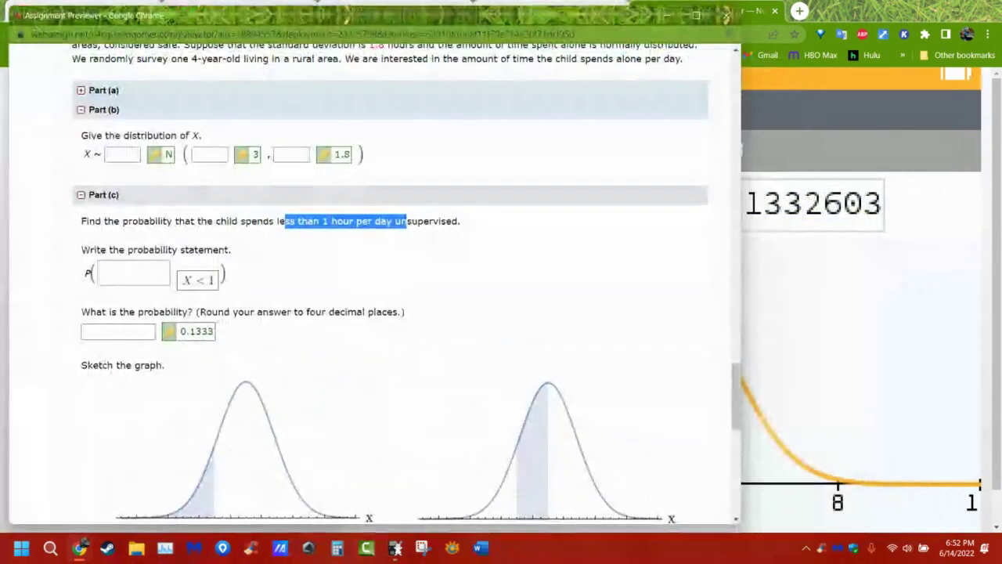
# Switch to the Wabbitemu TI-84 emulator, turn it on, and open the normalcdf function from the distributions list
pyautogui.click(395, 547)
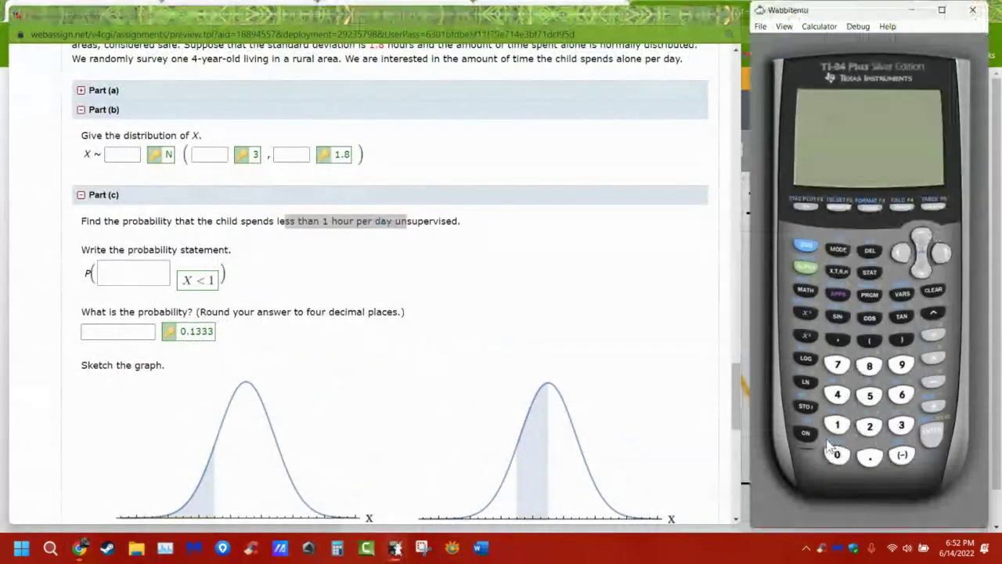
pyautogui.click(807, 435)
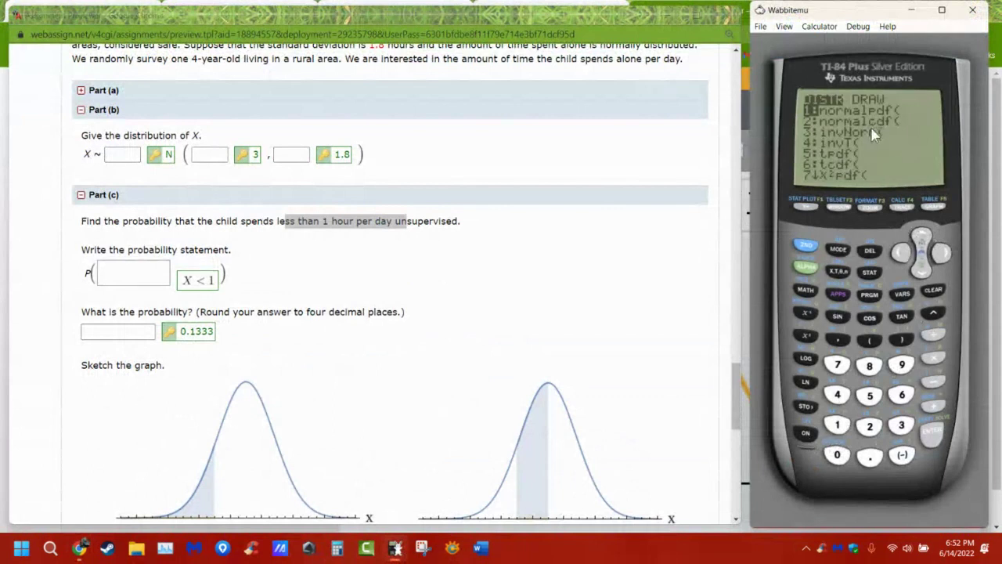
pyautogui.click(921, 270)
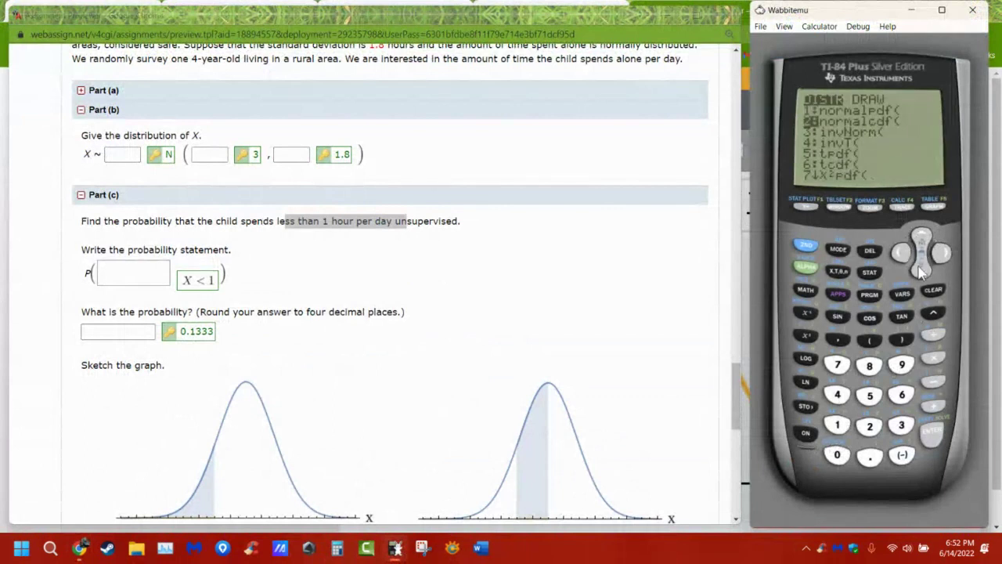
pyautogui.click(933, 435)
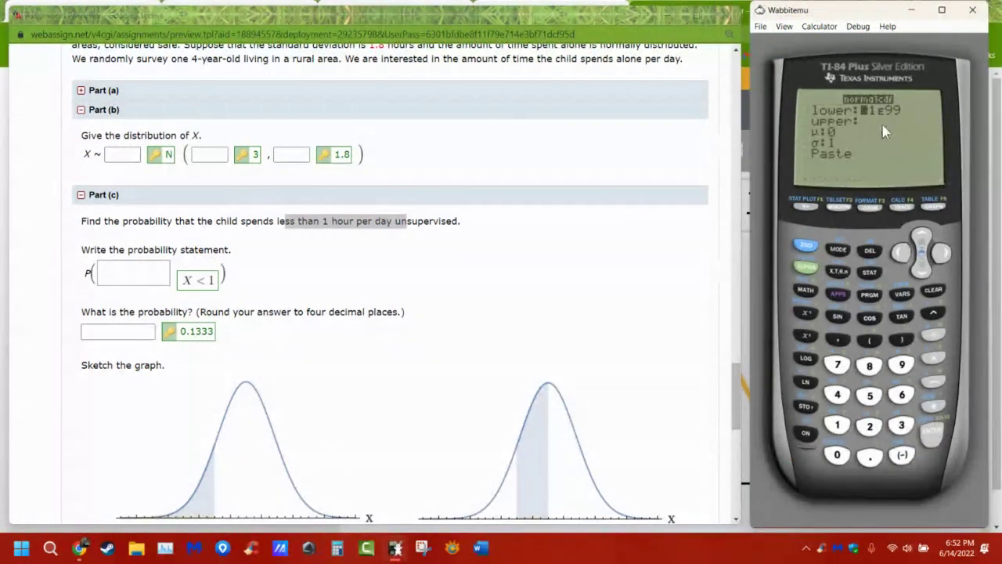
# Keep normalcdf's lower bound and set its upper bound to 1, mean to 3 and standard deviation to 1.8
pyautogui.press('Down')
pyautogui.write('1')
pyautogui.press('Down')
pyautogui.write('3')
pyautogui.press('Return')
pyautogui.write('1.8')
pyautogui.press('Return')
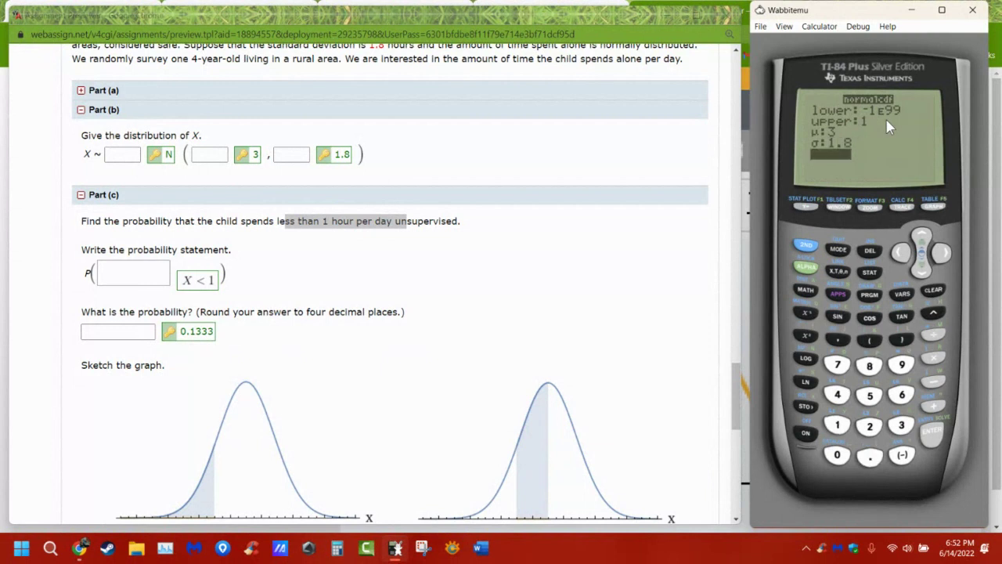
# Compute the normalcdf probability with the entered values and compare it with the NumWorks result
pyautogui.press('Return')
pyautogui.press('Return')
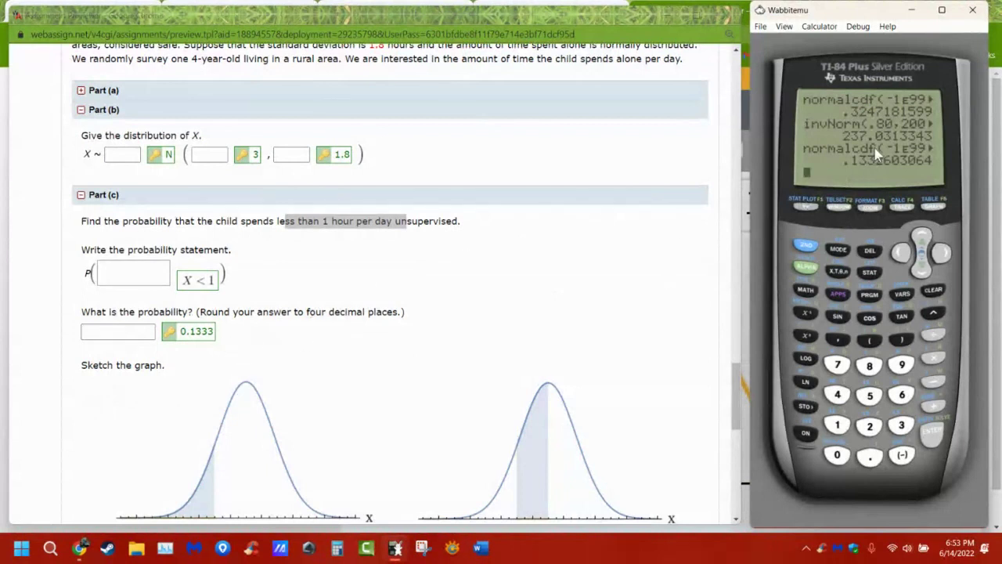
pyautogui.moveTo(591, 26); pyautogui.dragTo(522, 188)
pyautogui.moveTo(839, 10); pyautogui.dragTo(800, 234)
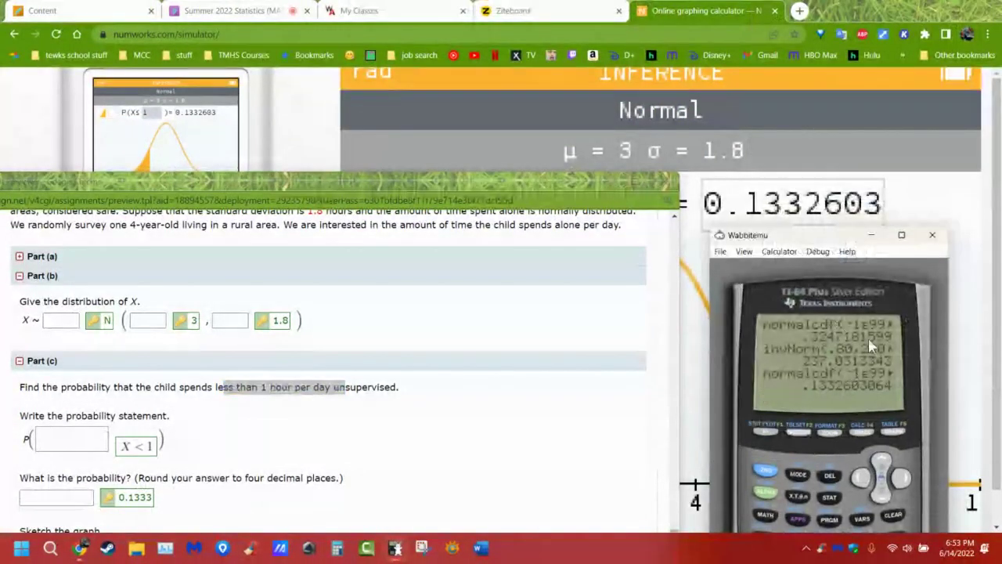
pyautogui.click(858, 221)
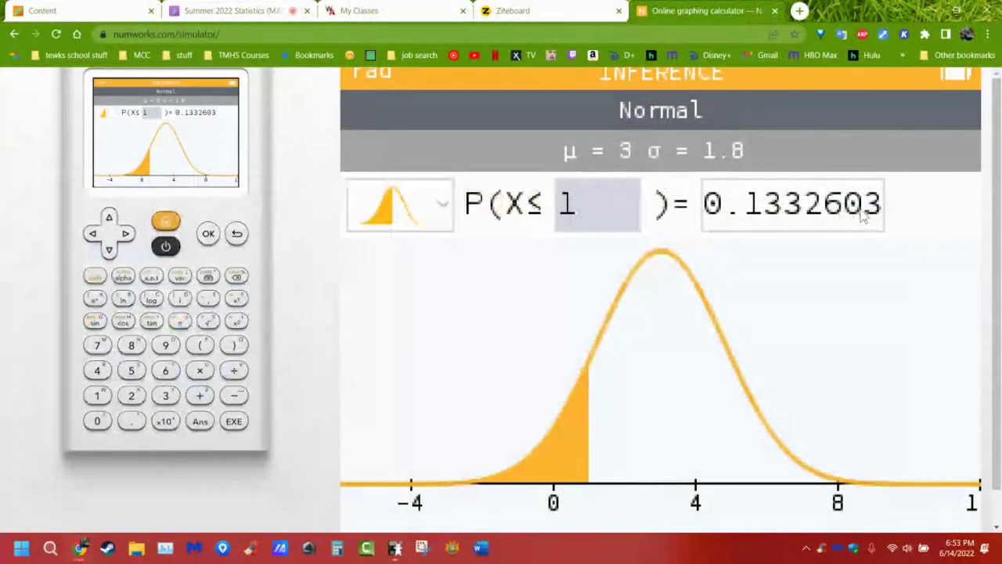
pyautogui.press('Right')
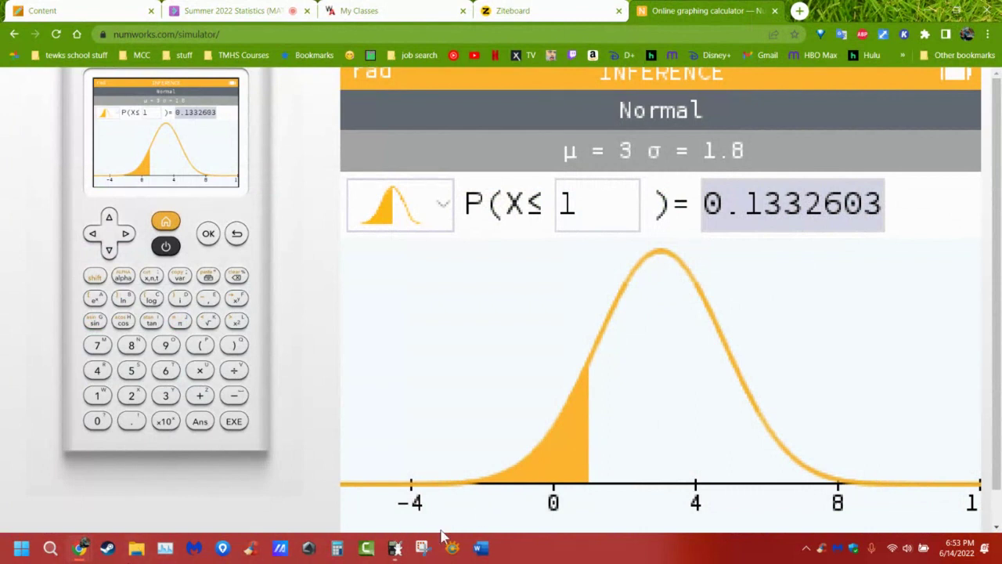
pyautogui.click(395, 549)
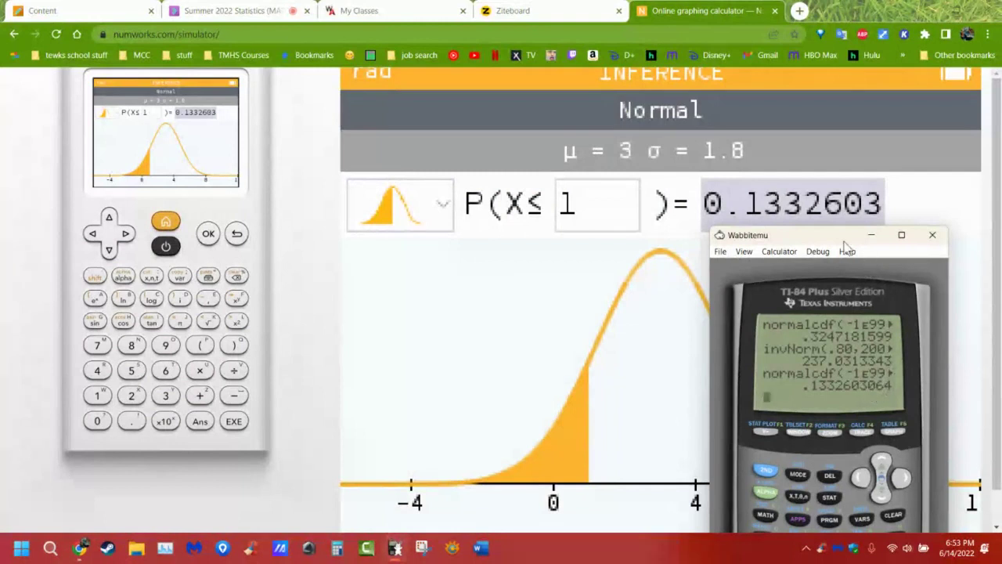
pyautogui.moveTo(844, 242); pyautogui.dragTo(894, 31)
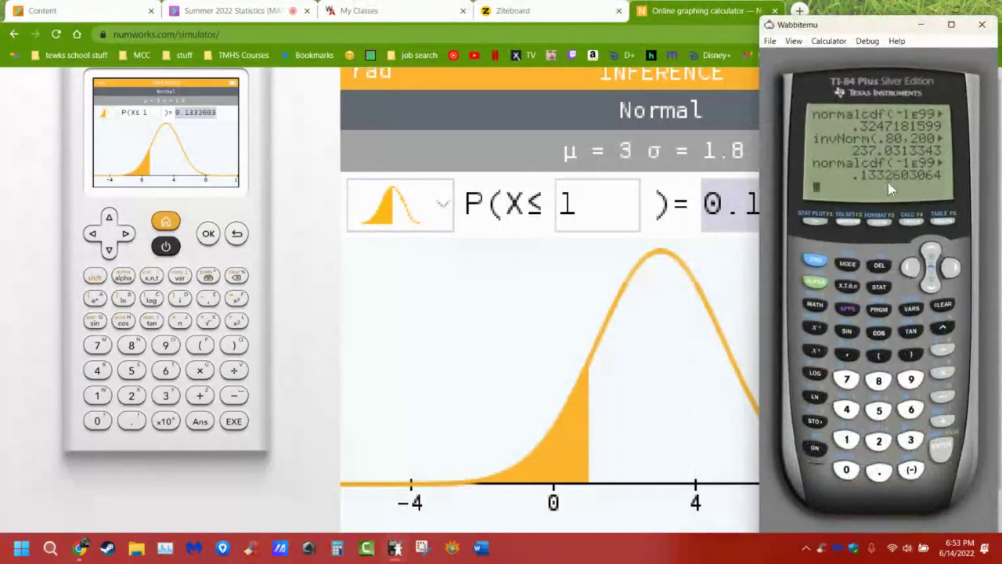
# Return to the Assignment Previewer window and compare part (c)'s graph choices with the shaded NumWorks curve
pyautogui.click(79, 547)
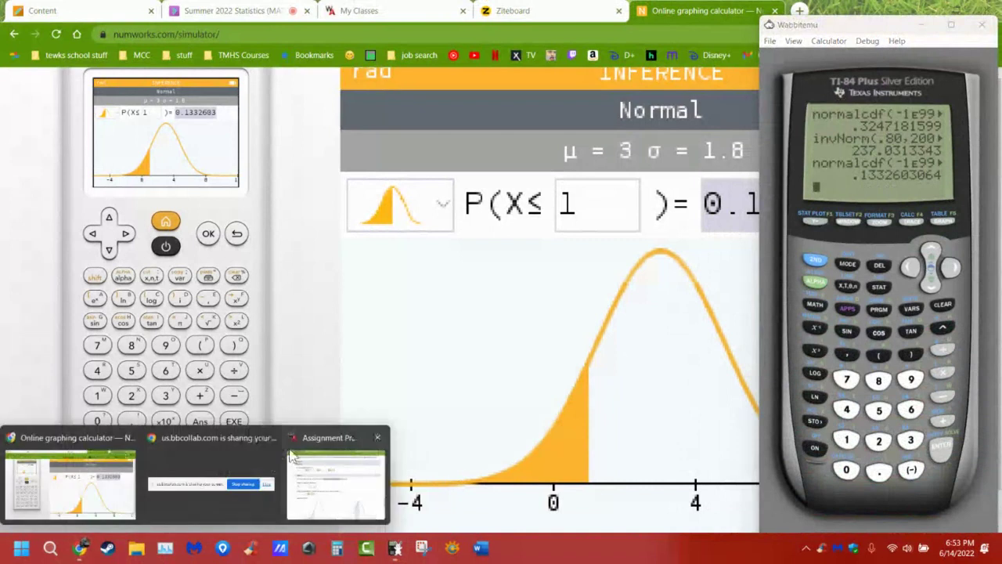
pyautogui.click(327, 453)
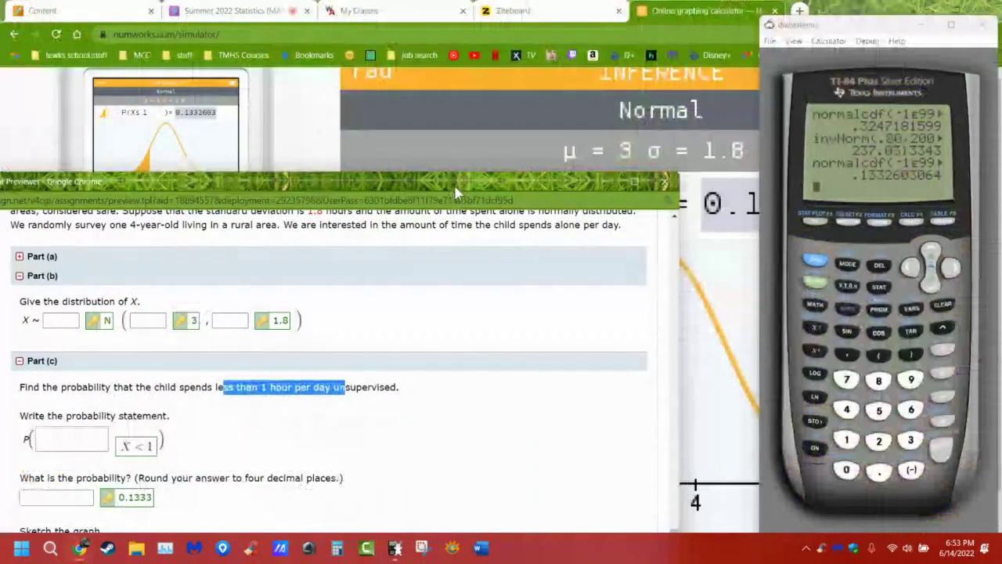
pyautogui.moveTo(453, 183); pyautogui.dragTo(516, 15)
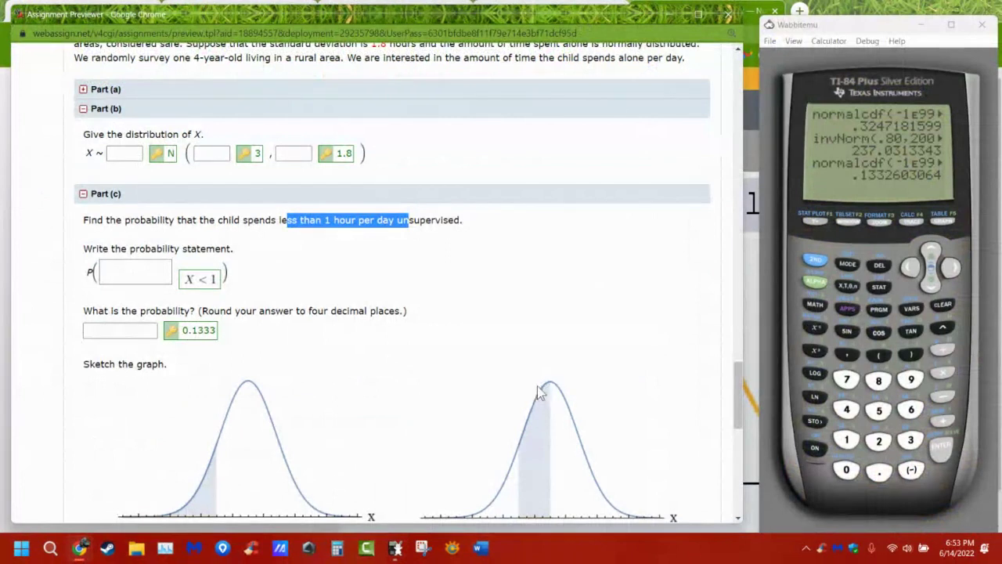
pyautogui.scroll(-2, 425, 358)
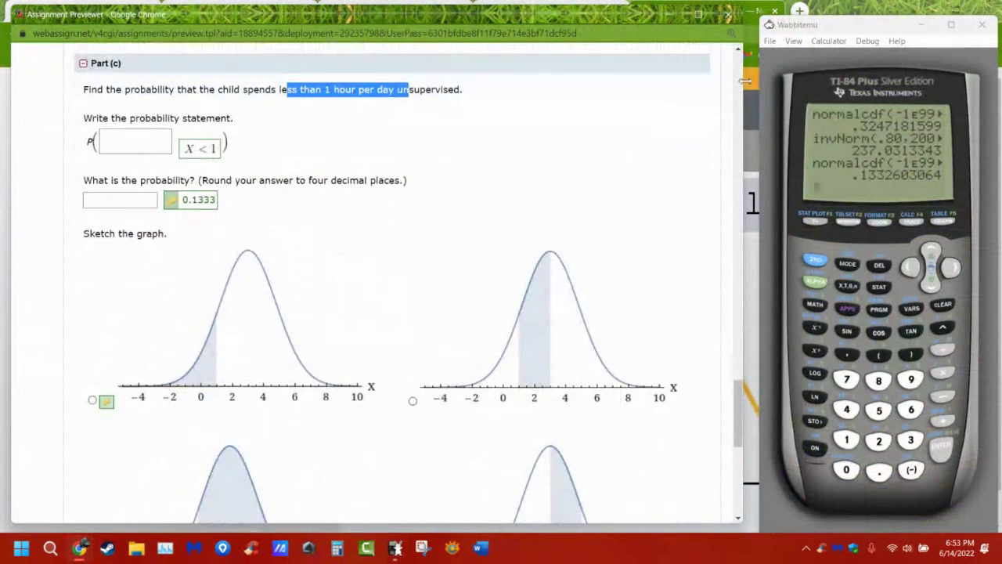
pyautogui.moveTo(586, 17); pyautogui.dragTo(586, 477)
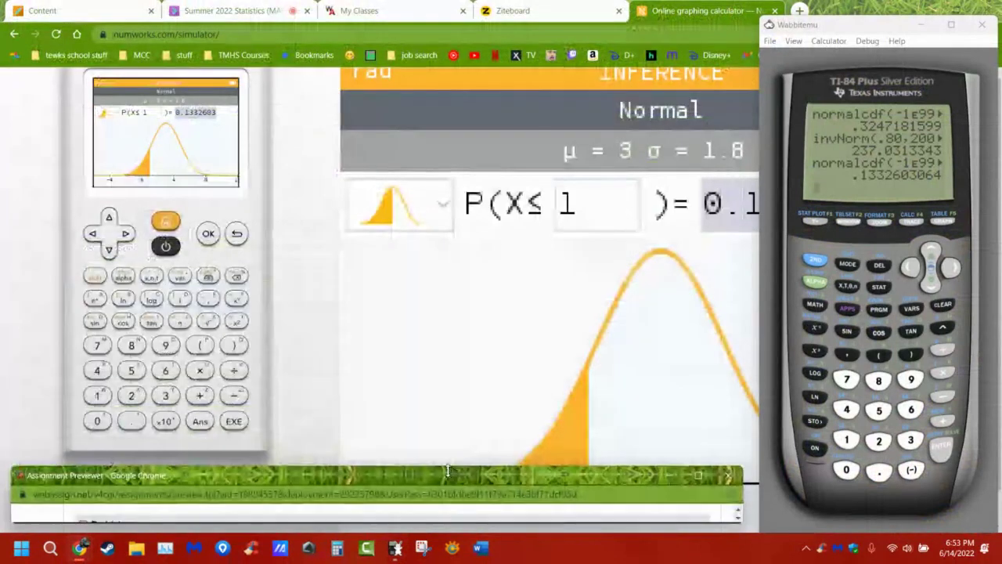
pyautogui.scroll(-1, 626, 328)
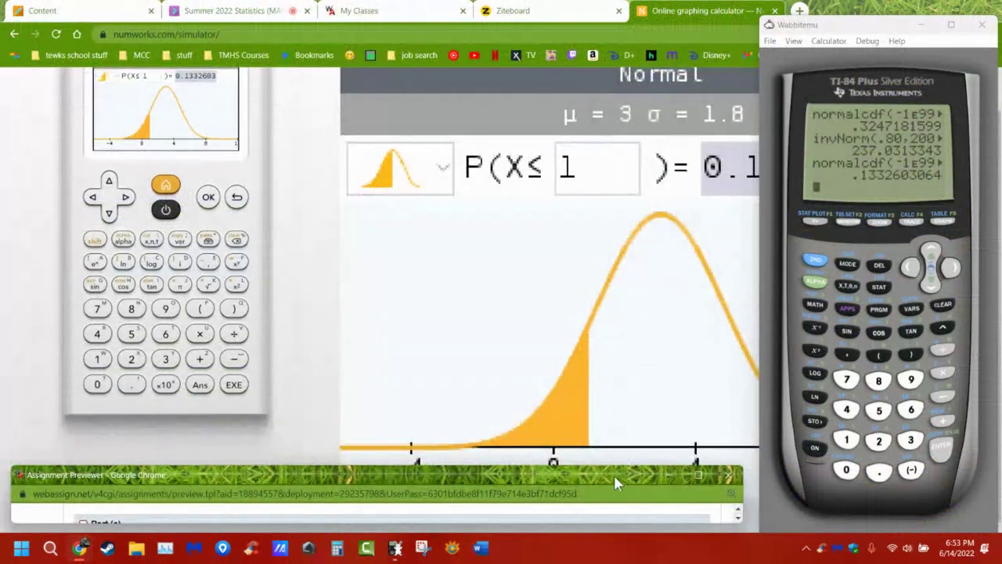
pyautogui.moveTo(616, 475); pyautogui.dragTo(626, 11)
pyautogui.scroll(-3, 516, 268)
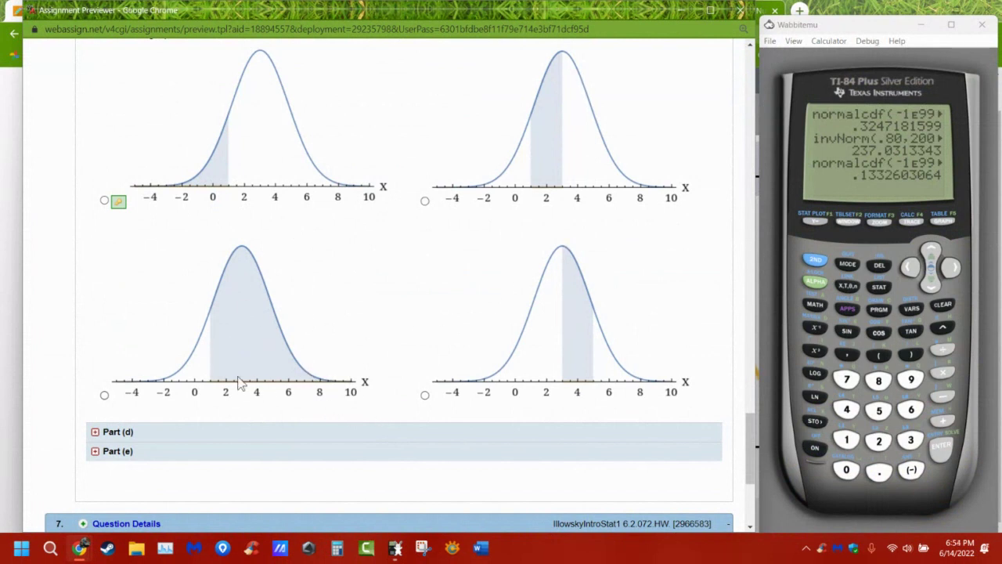
pyautogui.scroll(2, 429, 333)
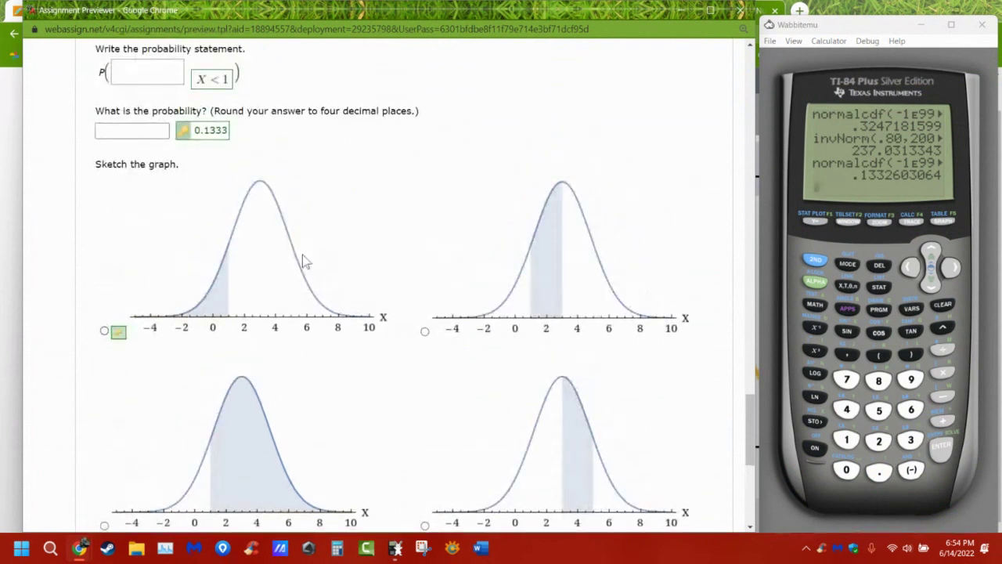
pyautogui.scroll(-3, 314, 274)
# Expand part (d) of the question and highlight its "over 10 hours" condition
pyautogui.click(125, 367)
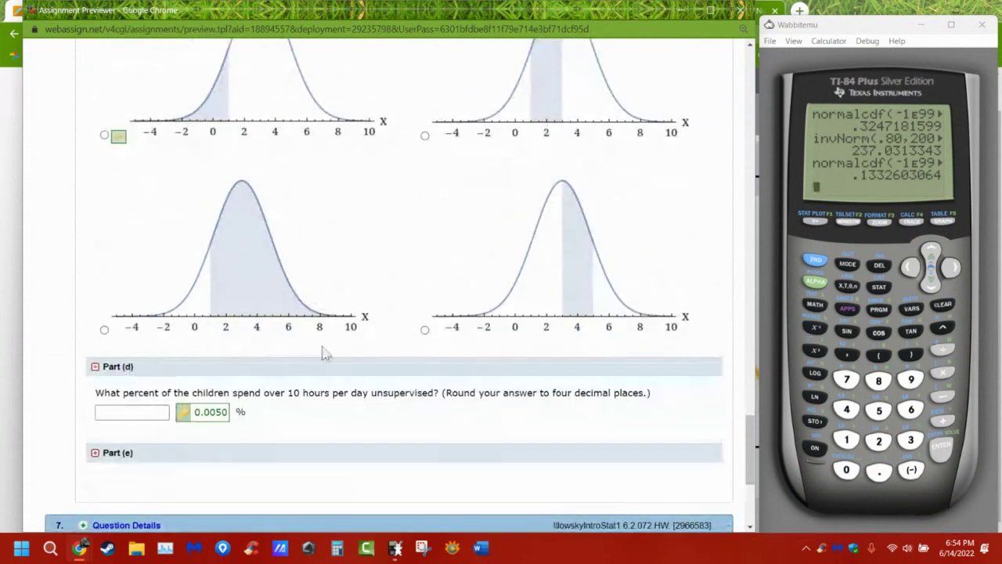
pyautogui.scroll(-1, 328, 348)
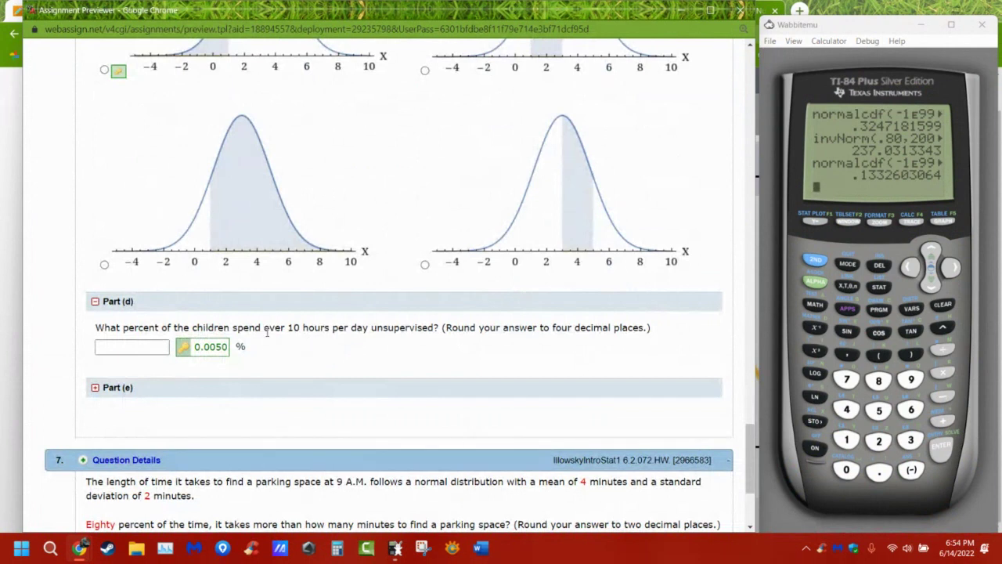
pyautogui.moveTo(264, 329); pyautogui.dragTo(335, 328)
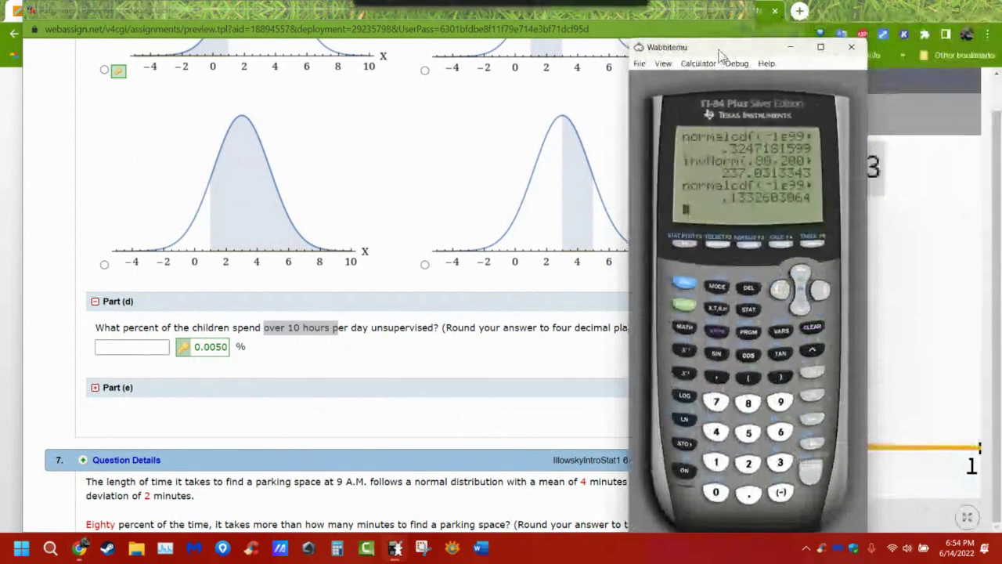
# Switch to the NumWorks simulator and change the normal probability calculation to the right-tail type
pyautogui.click(841, 16)
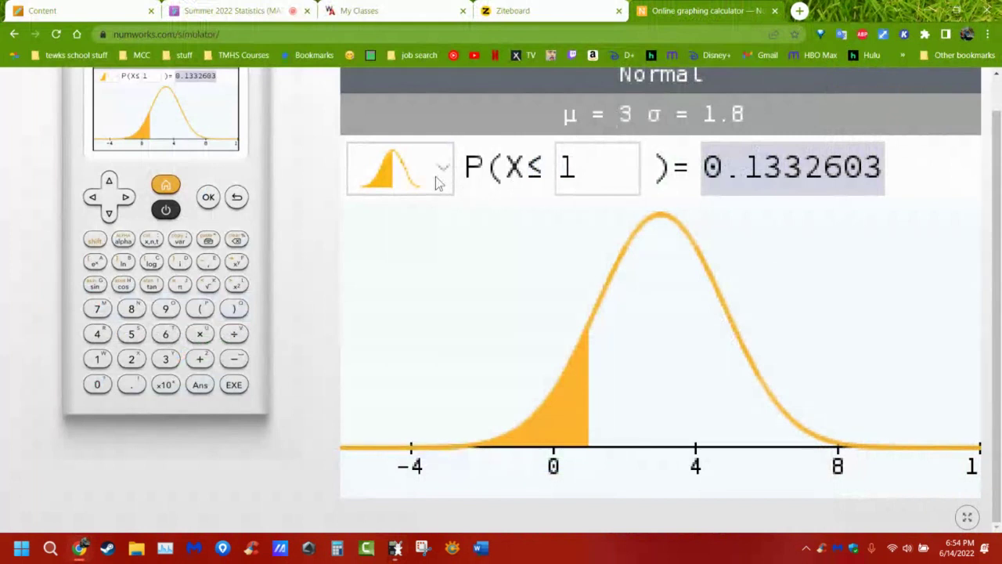
pyautogui.press('Left')
pyautogui.press('Left')
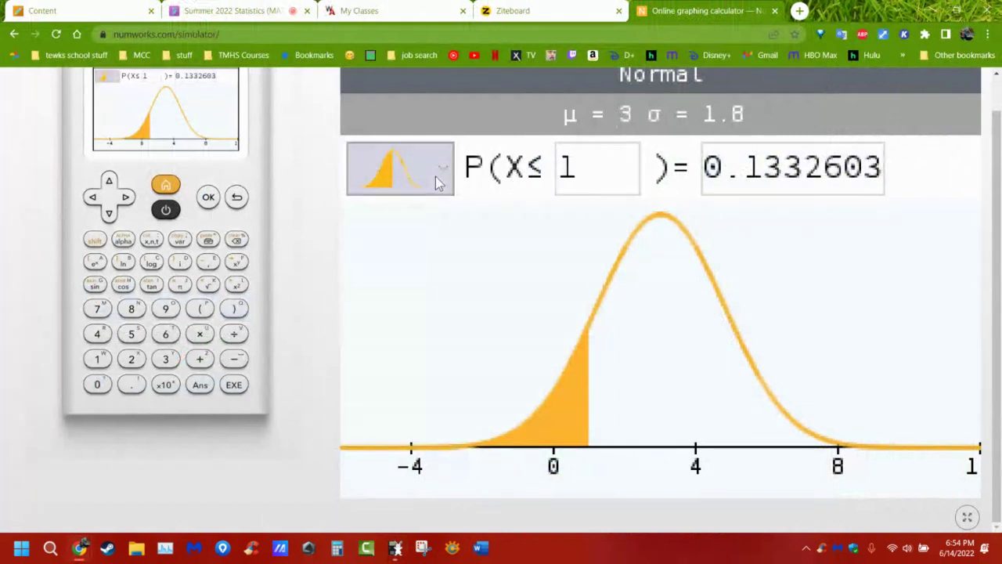
pyautogui.press('Return')
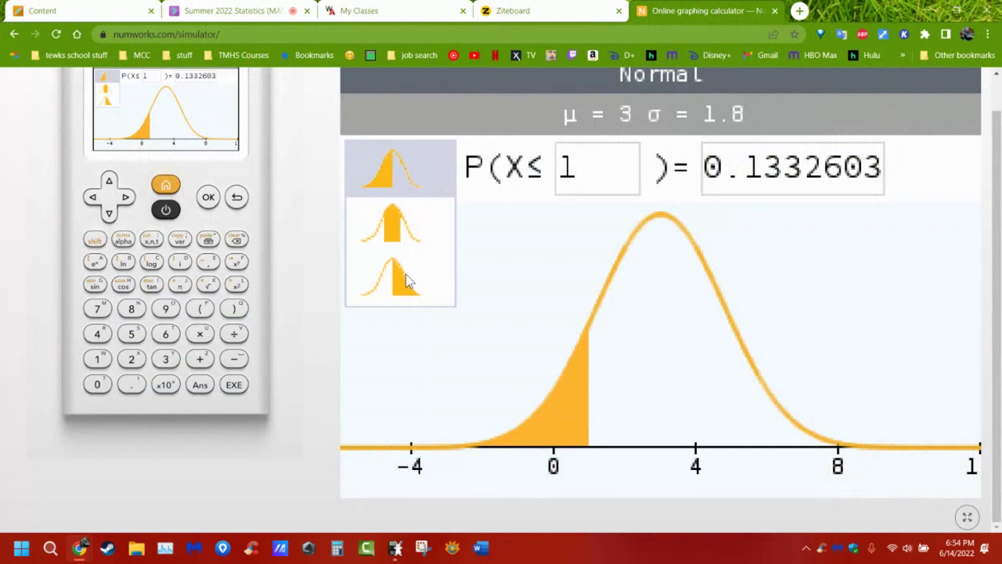
pyautogui.press('Down')
pyautogui.press('Down')
pyautogui.press('Return')
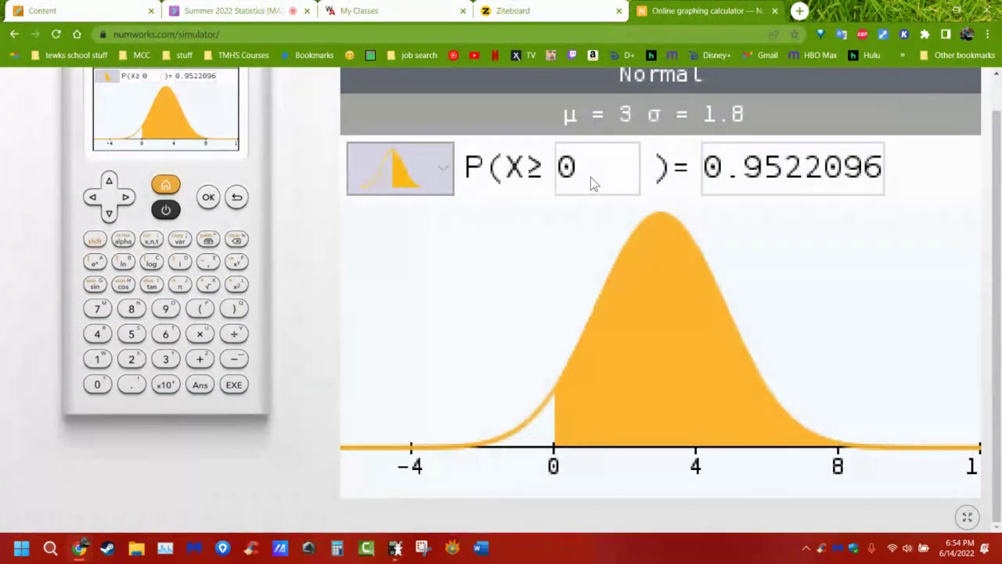
# Compute the probability that X is at least 10
pyautogui.press('Right')
pyautogui.write('10')
pyautogui.press('Return')
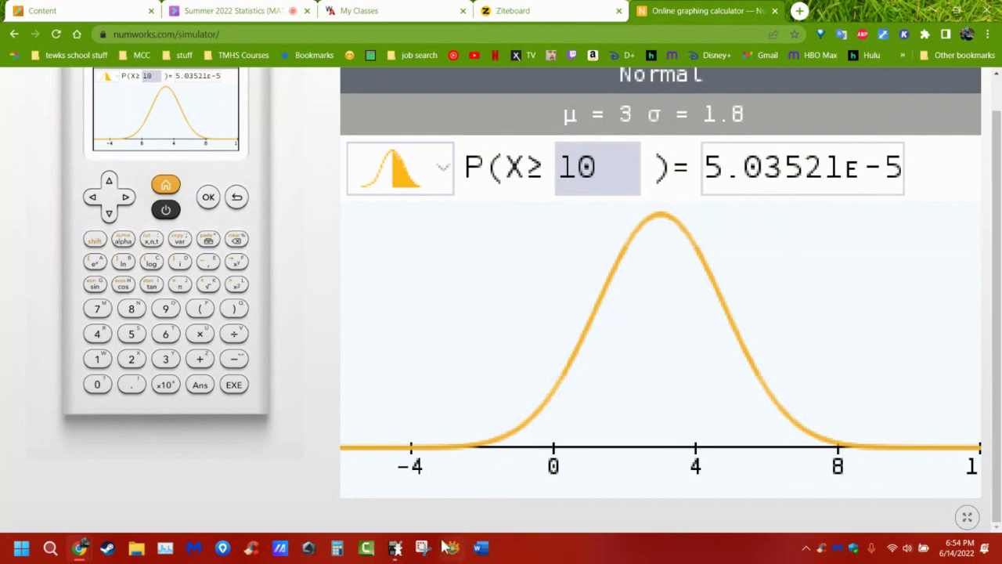
# Switch to the Wabbitemu TI-84 emulator, open normalcdf from the distributions list, and keep the NumWorks result in view
pyautogui.click(396, 548)
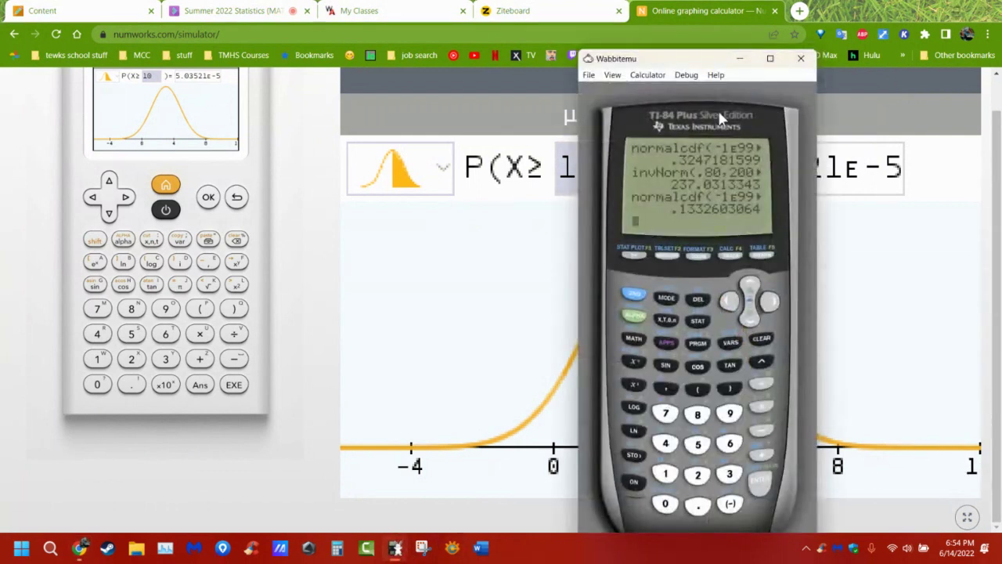
pyautogui.moveTo(670, 66); pyautogui.dragTo(106, 16)
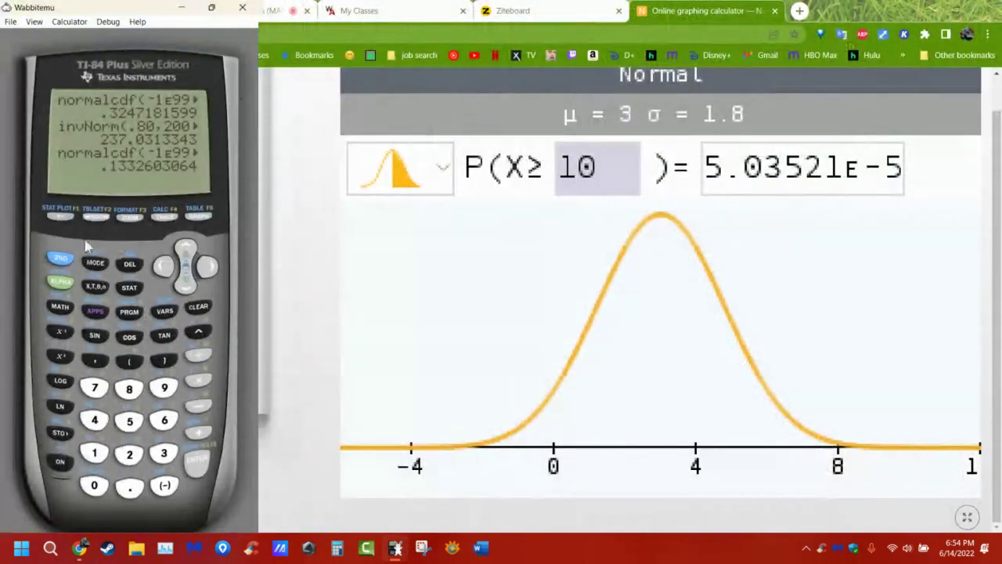
pyautogui.click(61, 258)
pyautogui.click(162, 311)
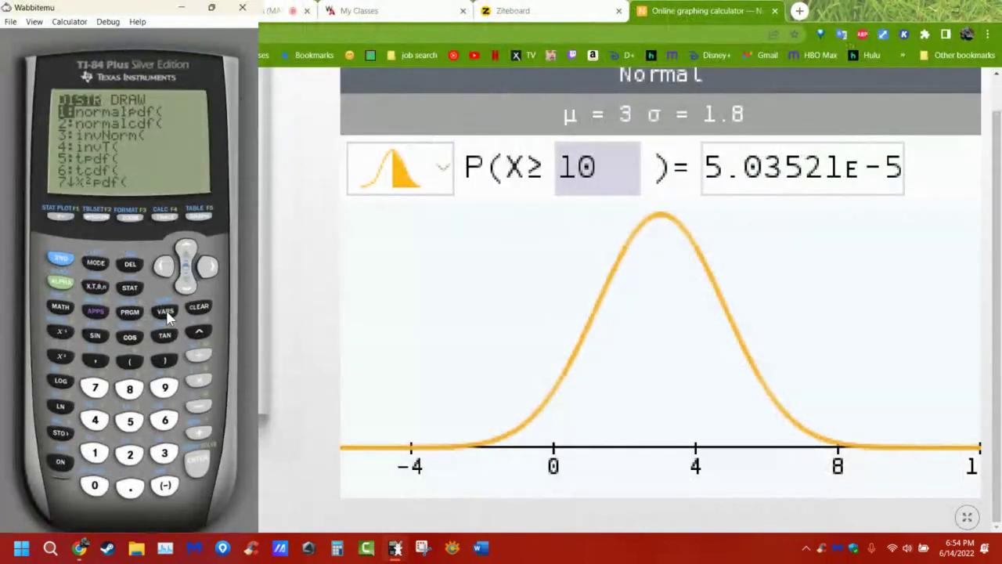
pyautogui.click(186, 293)
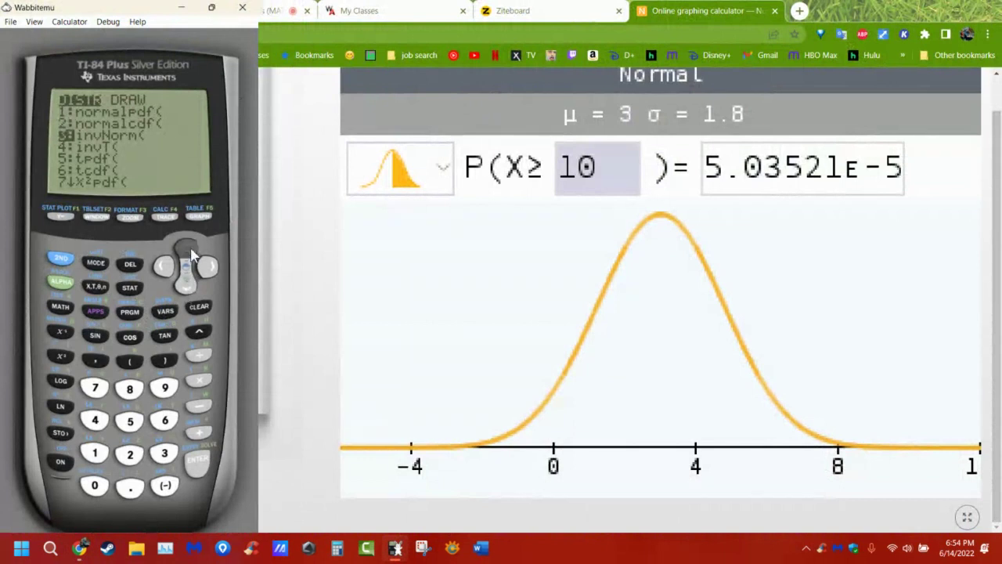
pyautogui.click(197, 460)
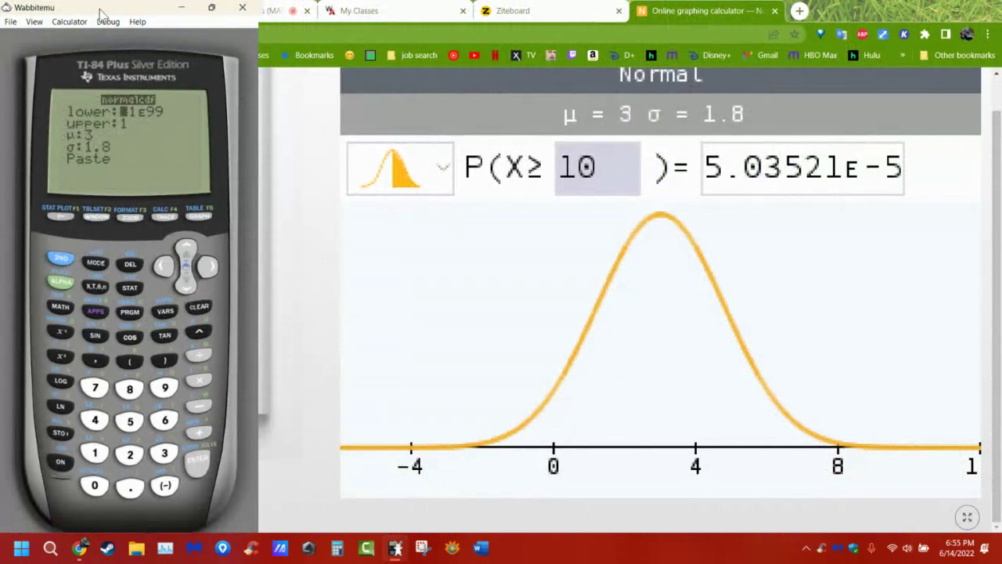
pyautogui.moveTo(102, 15); pyautogui.dragTo(201, 33)
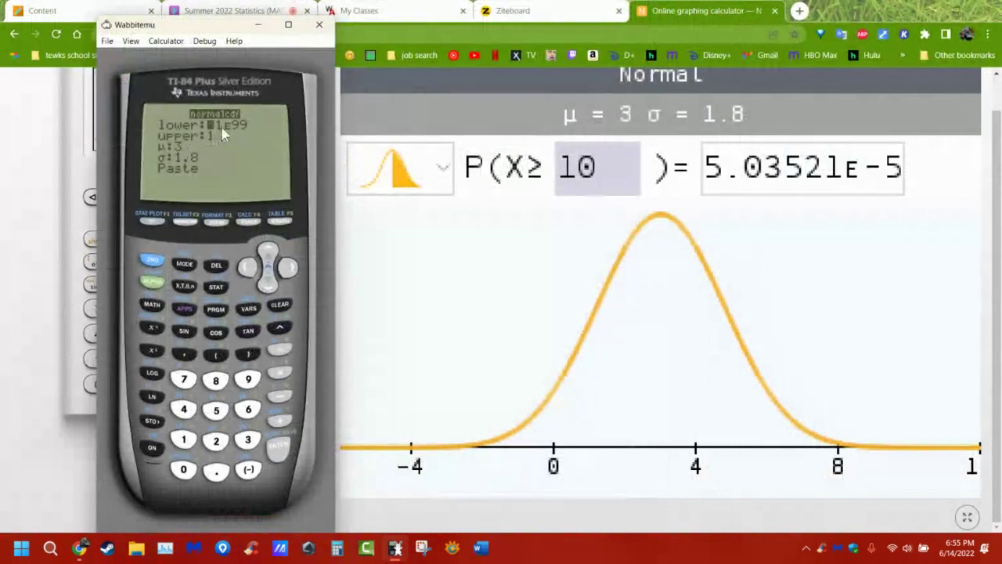
# Set normalcdf's lower bound to 10 and upper bound to 1E99, keep the mean and standard deviation, and compute the probability
pyautogui.write('101')
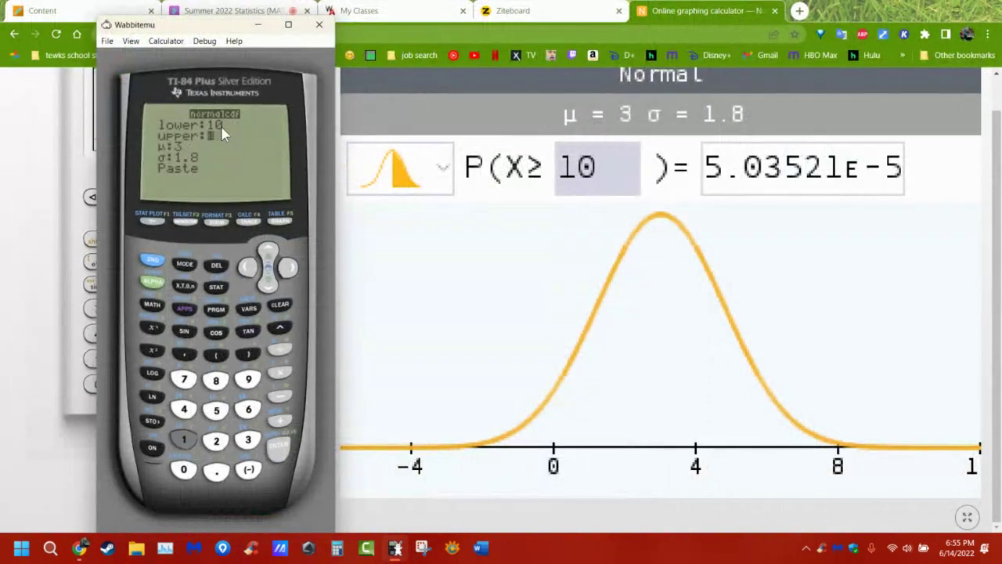
pyautogui.click(149, 276)
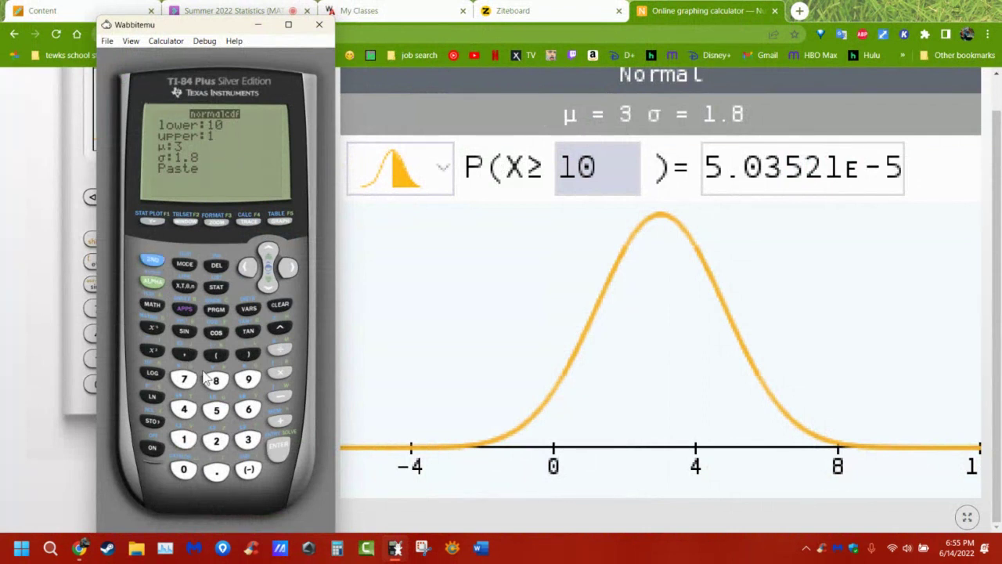
pyautogui.click(183, 358)
pyautogui.write('99')
pyautogui.press('Down')
pyautogui.press('Return')
pyautogui.press('Return')
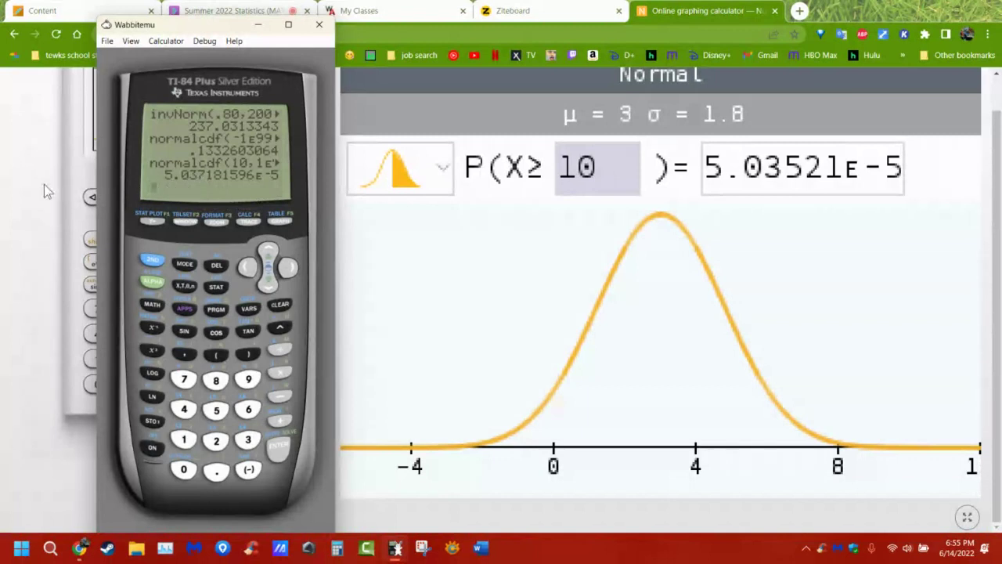
# Check part (d)'s answer key in the Assignment Previewer window and switch to the Ziteboard whiteboard
pyautogui.click(80, 551)
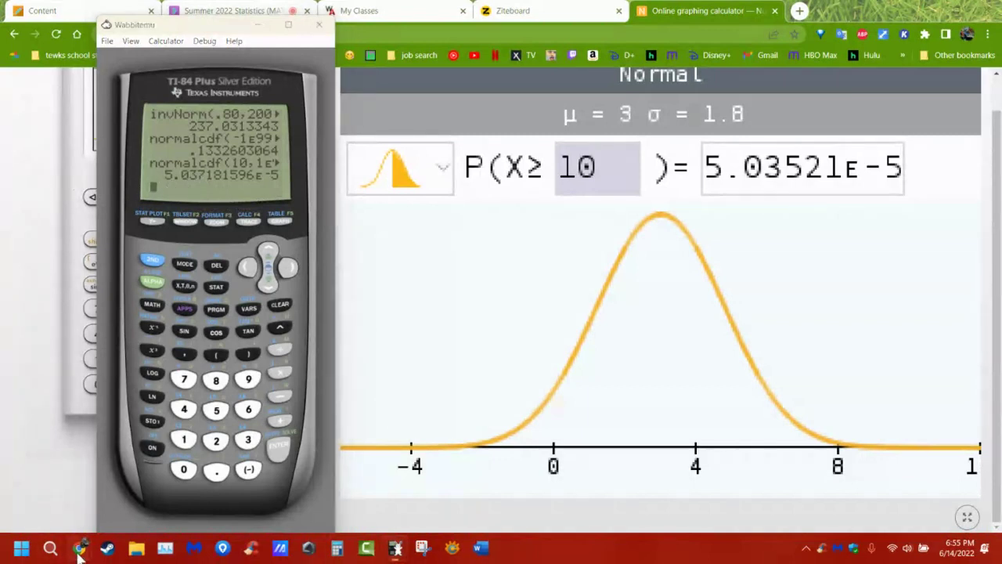
pyautogui.click(306, 475)
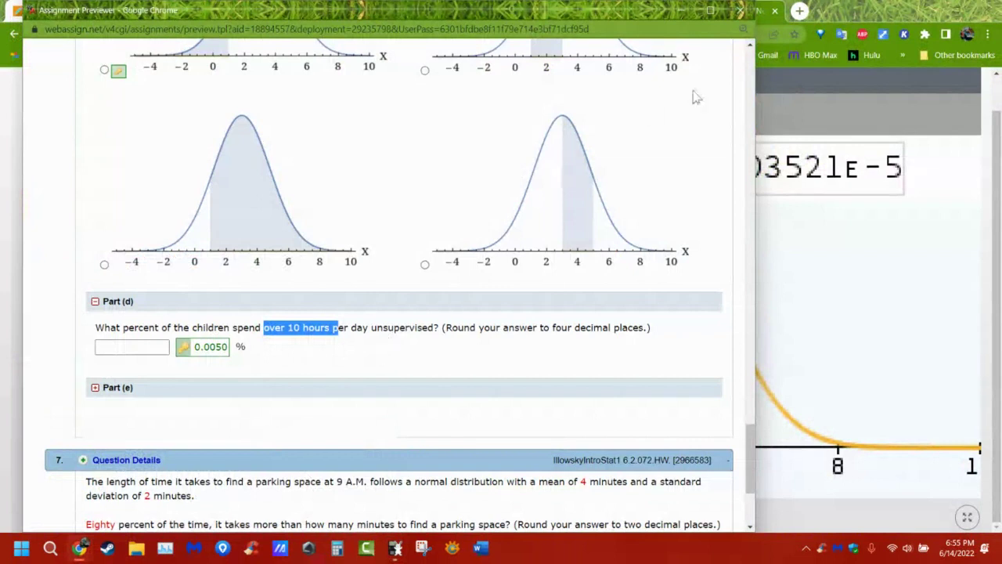
pyautogui.click(842, 19)
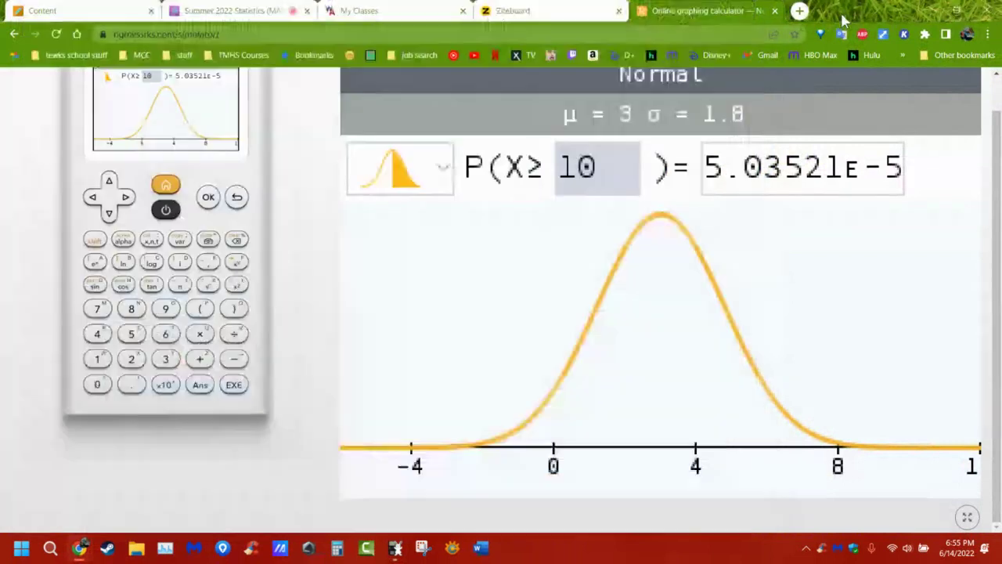
pyautogui.click(486, 12)
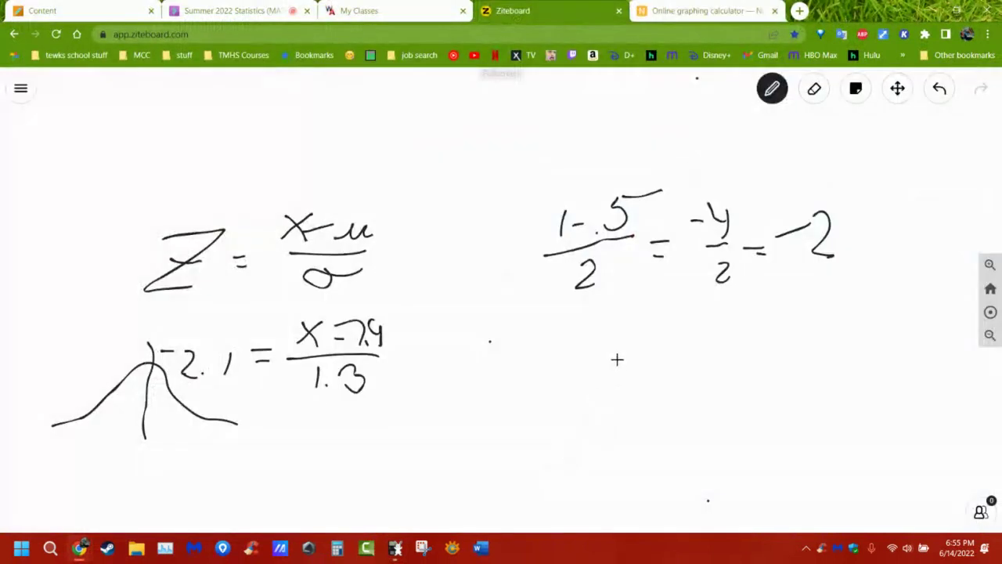
# Write the e-5 notation on the whiteboard, shift its decimal five places with filler zeros, and mark the two-place shift to a percent
pyautogui.moveTo(594, 373)
pyautogui.mouseDown()
pyautogui.moveTo(594, 391)
pyautogui.moveTo(633, 382)
pyautogui.moveTo(617, 388)
pyautogui.moveTo(640, 353)
pyautogui.moveTo(692, 383)
pyautogui.moveTo(732, 371)
pyautogui.moveTo(750, 351)
pyautogui.mouseUp()
pyautogui.moveTo(603, 388)
pyautogui.mouseDown()
pyautogui.moveTo(522, 406)
pyautogui.moveTo(432, 408)
pyautogui.mouseUp()
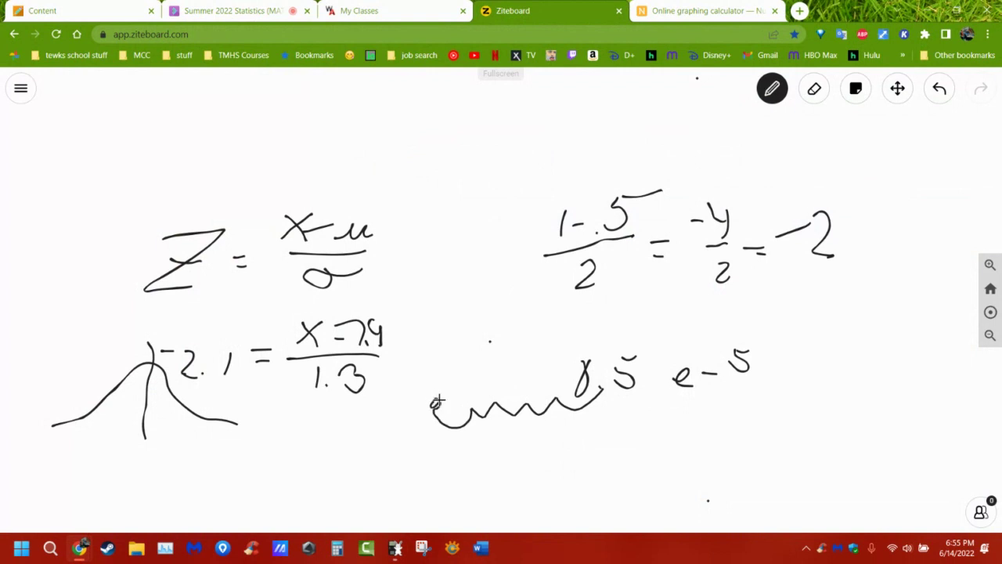
pyautogui.moveTo(423, 386)
pyautogui.mouseDown()
pyautogui.moveTo(412, 407)
pyautogui.moveTo(426, 391)
pyautogui.moveTo(471, 382)
pyautogui.moveTo(539, 385)
pyautogui.moveTo(546, 396)
pyautogui.moveTo(557, 380)
pyautogui.mouseUp()
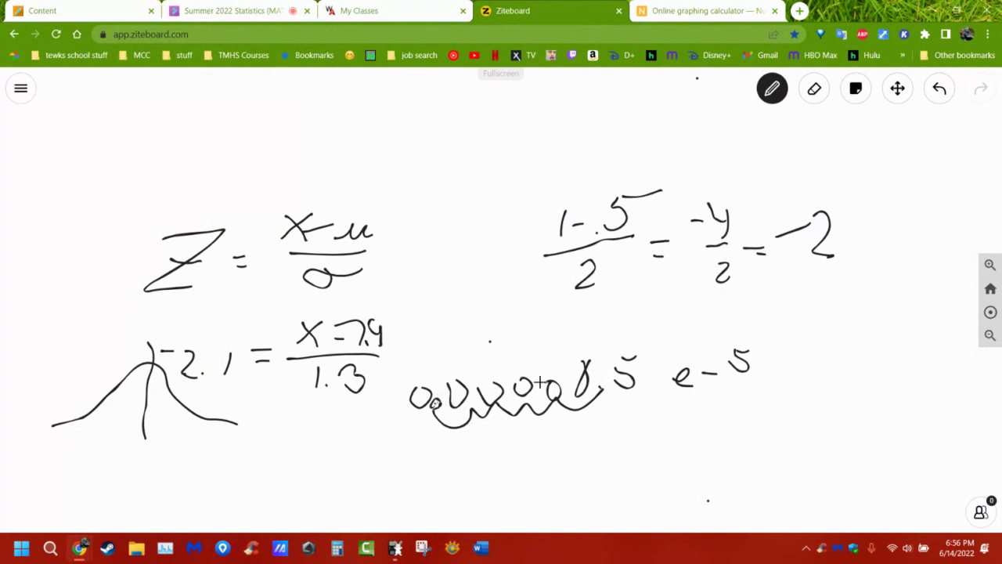
pyautogui.moveTo(434, 376)
pyautogui.mouseDown()
pyautogui.moveTo(491, 368)
pyautogui.moveTo(515, 406)
pyautogui.mouseUp()
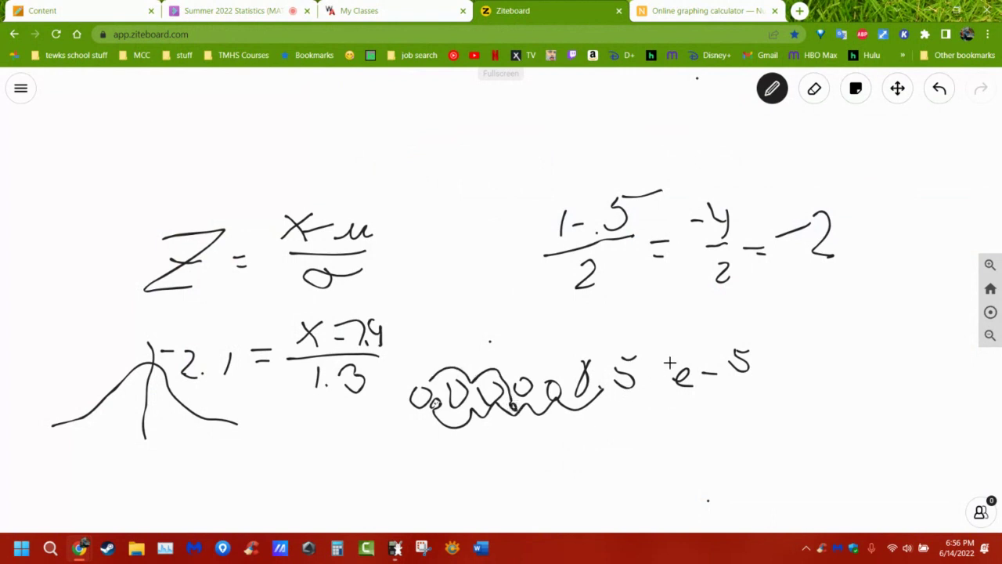
pyautogui.moveTo(670, 361); pyautogui.dragTo(650, 405)
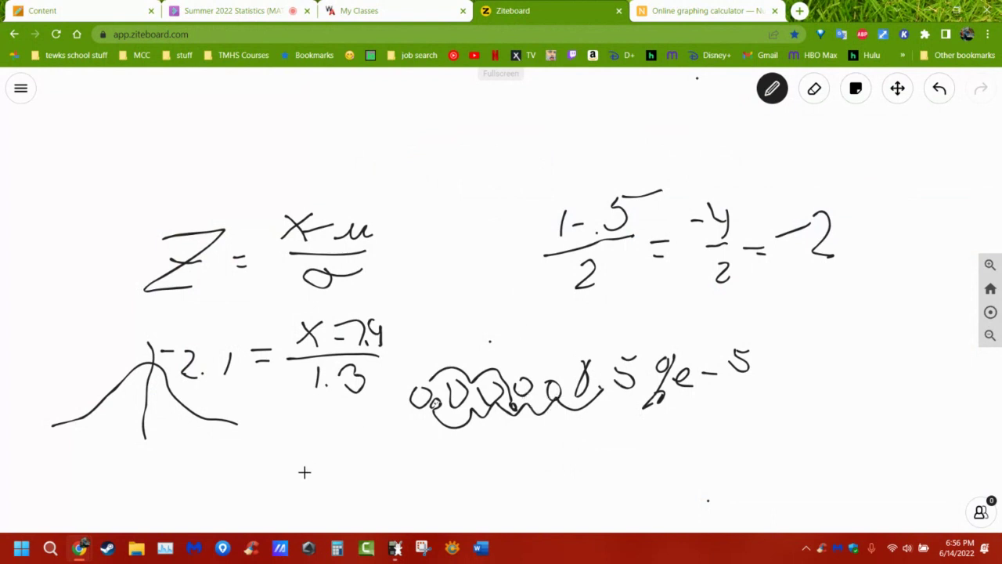
# Switch to the Assignment Previewer window, highlight part (d)'s four-decimal rounding instruction, and expand part (e)
pyautogui.moveTo(79, 552)
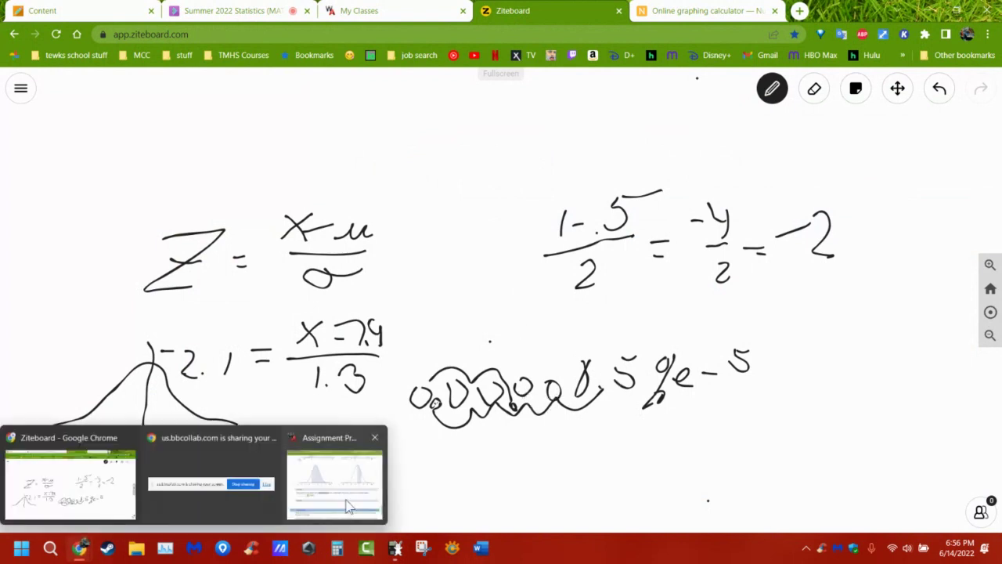
pyautogui.click(332, 456)
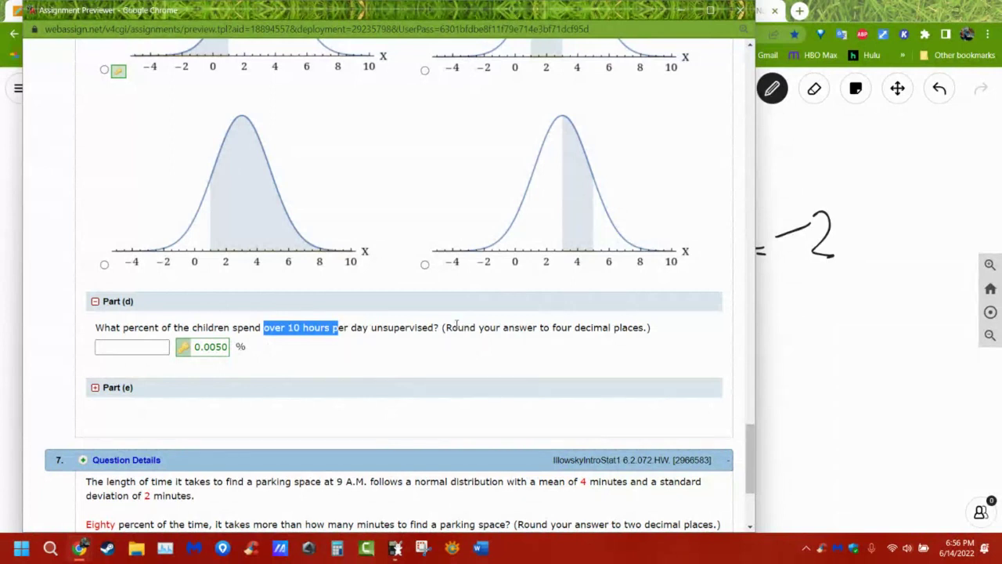
pyautogui.moveTo(451, 327); pyautogui.dragTo(643, 328)
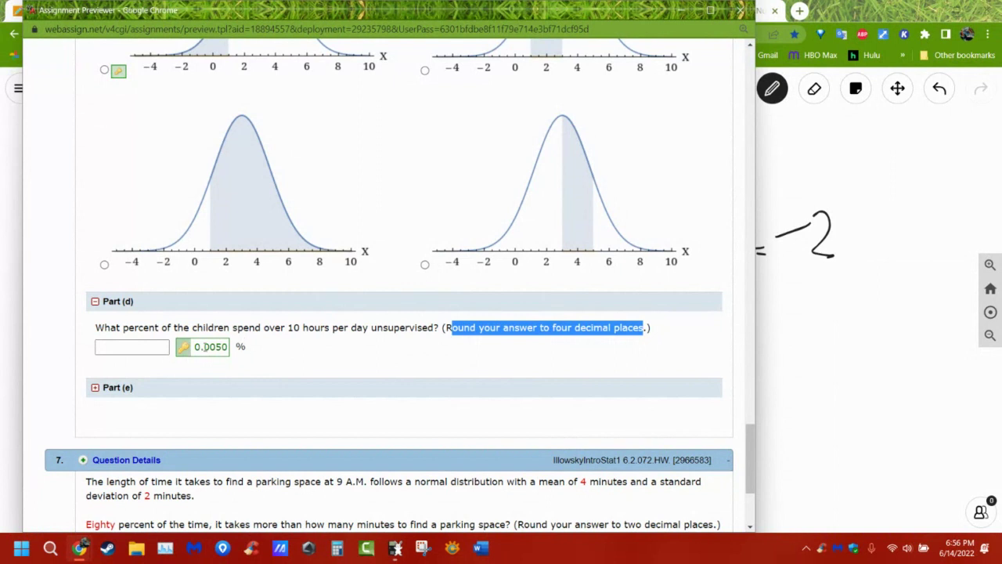
pyautogui.click(108, 388)
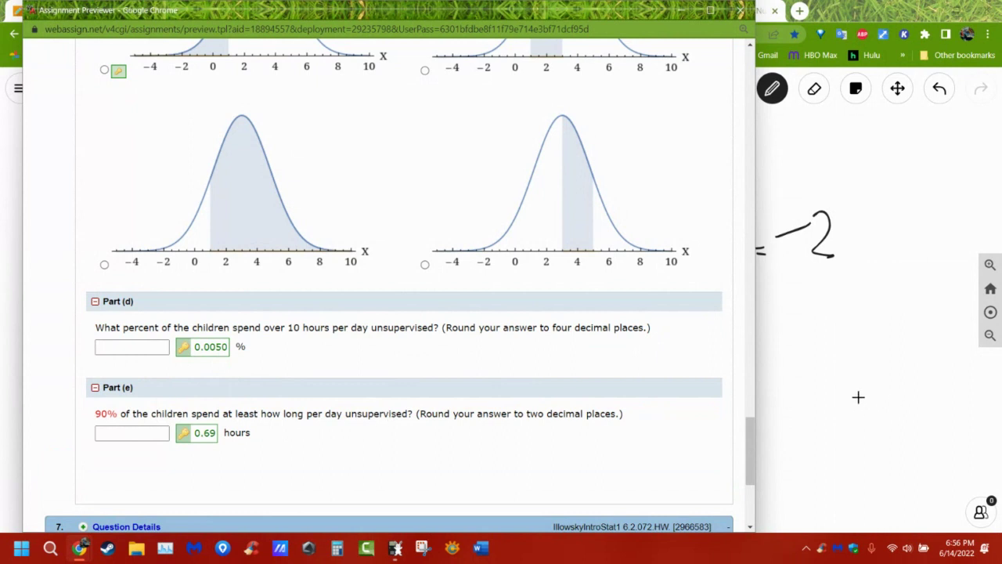
# Return to the Ziteboard whiteboard and clear everything drawn on it
pyautogui.click(791, 406)
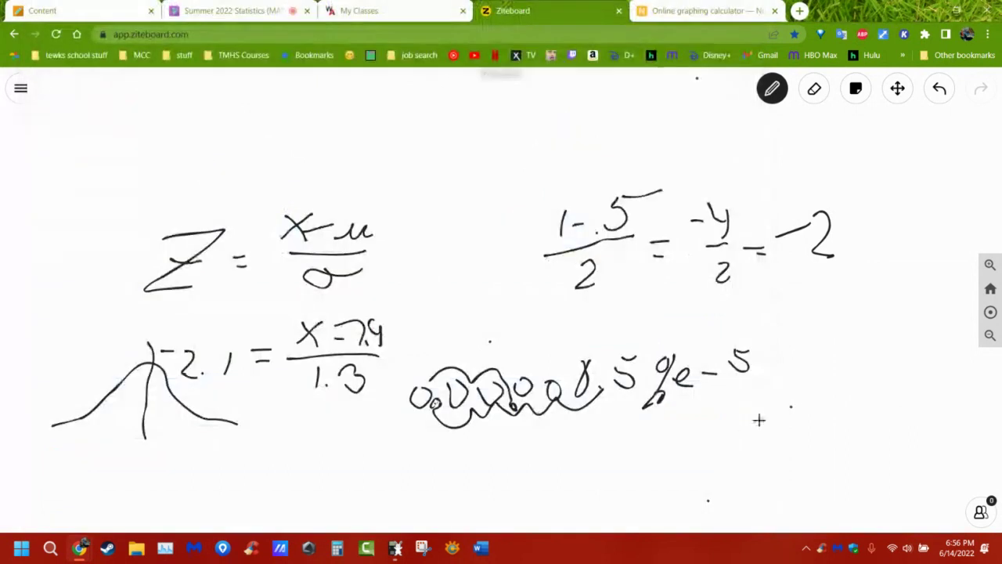
pyautogui.click(855, 90)
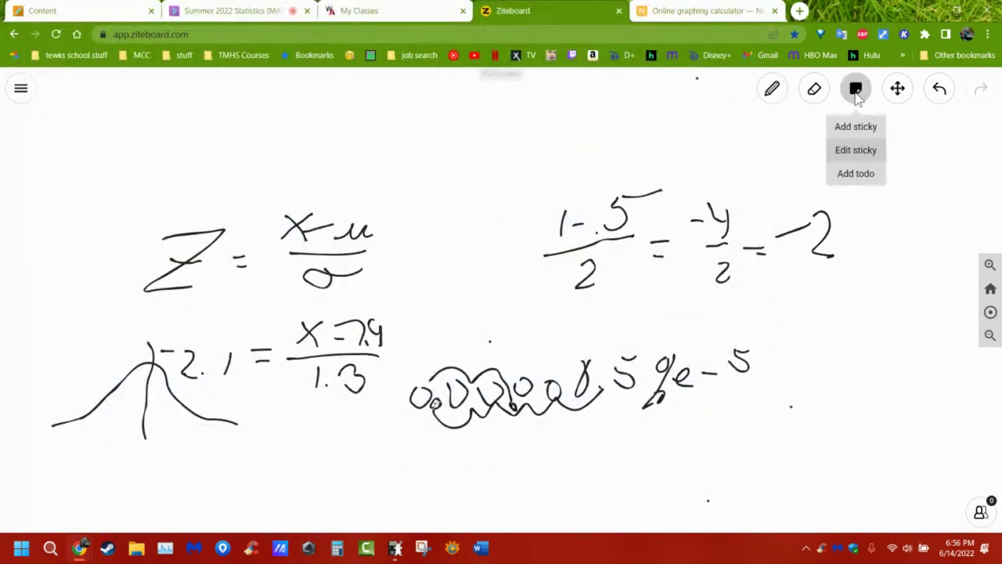
pyautogui.click(815, 89)
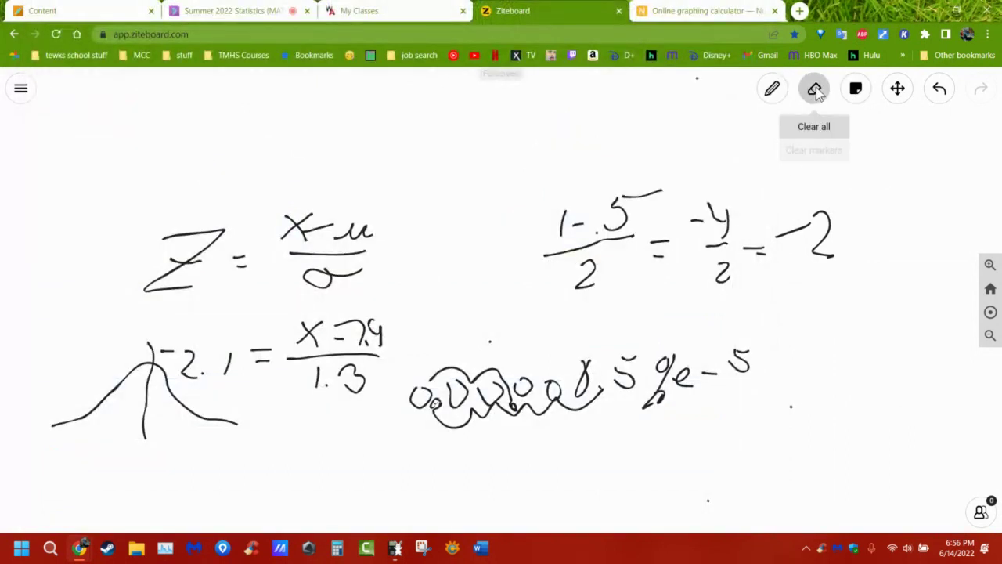
pyautogui.click(814, 126)
pyautogui.click(550, 345)
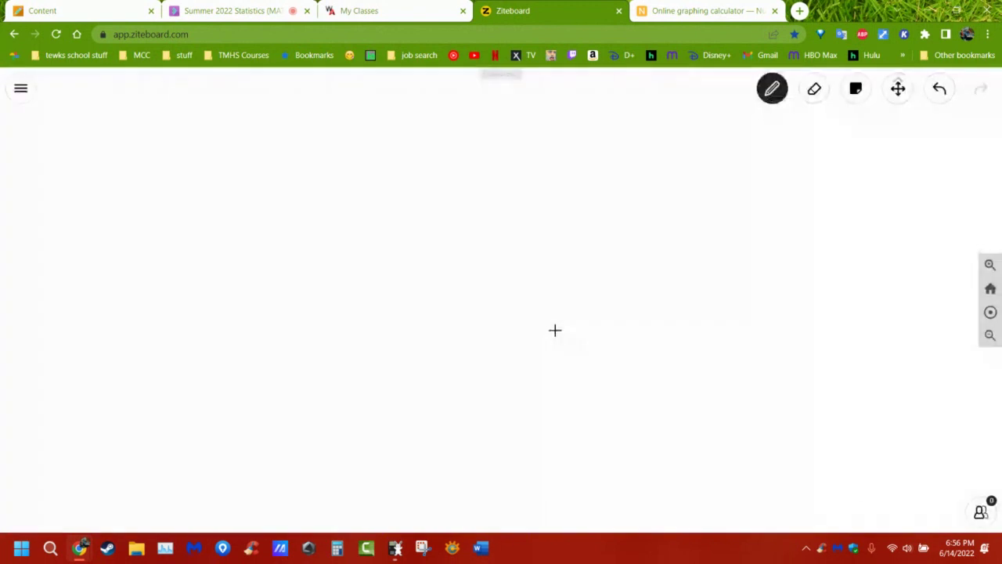
# Sketch a bell curve with a baseline and a cutoff near its lower end, shade the area above it, and circle and arrow the lower tail
pyautogui.moveTo(165, 327); pyautogui.dragTo(545, 349)
pyautogui.moveTo(166, 311)
pyautogui.mouseDown()
pyautogui.moveTo(427, 232)
pyautogui.moveTo(476, 287)
pyautogui.moveTo(590, 334)
pyautogui.mouseUp()
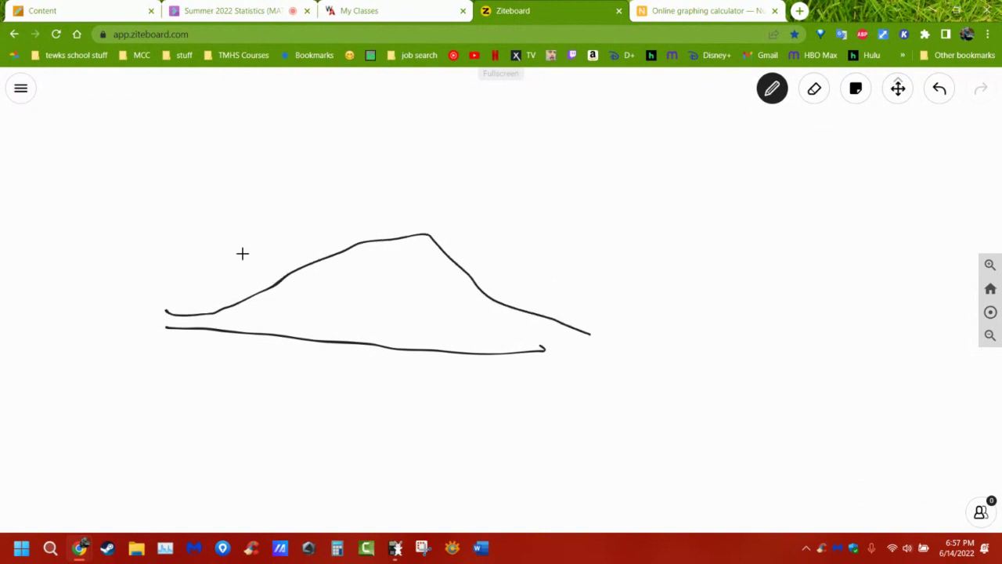
pyautogui.moveTo(246, 249)
pyautogui.mouseDown()
pyautogui.moveTo(229, 353)
pyautogui.moveTo(327, 302)
pyautogui.moveTo(490, 335)
pyautogui.moveTo(411, 291)
pyautogui.moveTo(290, 311)
pyautogui.moveTo(397, 329)
pyautogui.moveTo(324, 310)
pyautogui.moveTo(415, 257)
pyautogui.moveTo(320, 294)
pyautogui.moveTo(298, 314)
pyautogui.moveTo(445, 353)
pyautogui.moveTo(482, 314)
pyautogui.mouseUp()
pyautogui.moveTo(234, 280)
pyautogui.mouseDown()
pyautogui.moveTo(202, 263)
pyautogui.moveTo(231, 336)
pyautogui.moveTo(245, 278)
pyautogui.mouseUp()
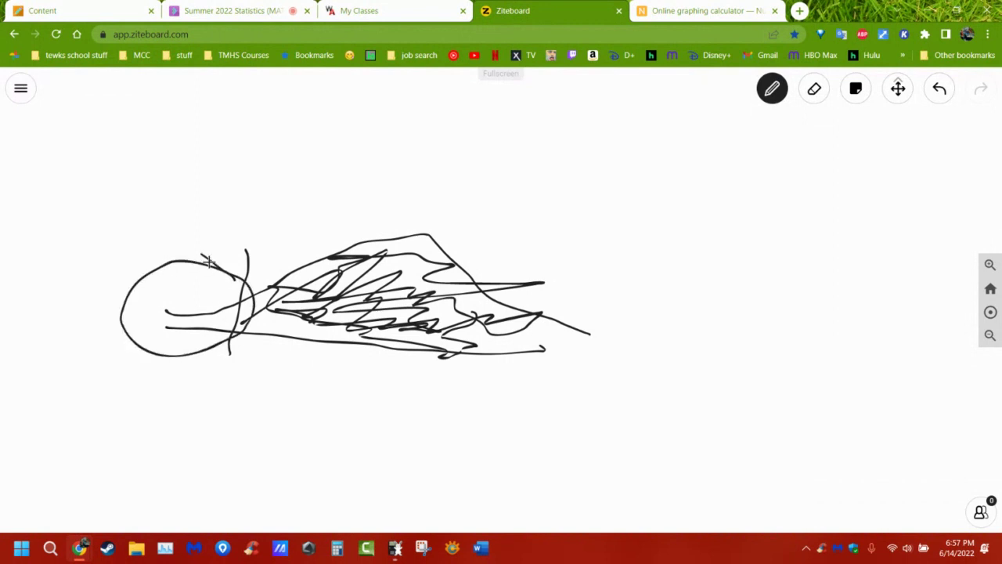
pyautogui.moveTo(180, 218)
pyautogui.mouseDown()
pyautogui.moveTo(193, 296)
pyautogui.moveTo(209, 265)
pyautogui.mouseUp()
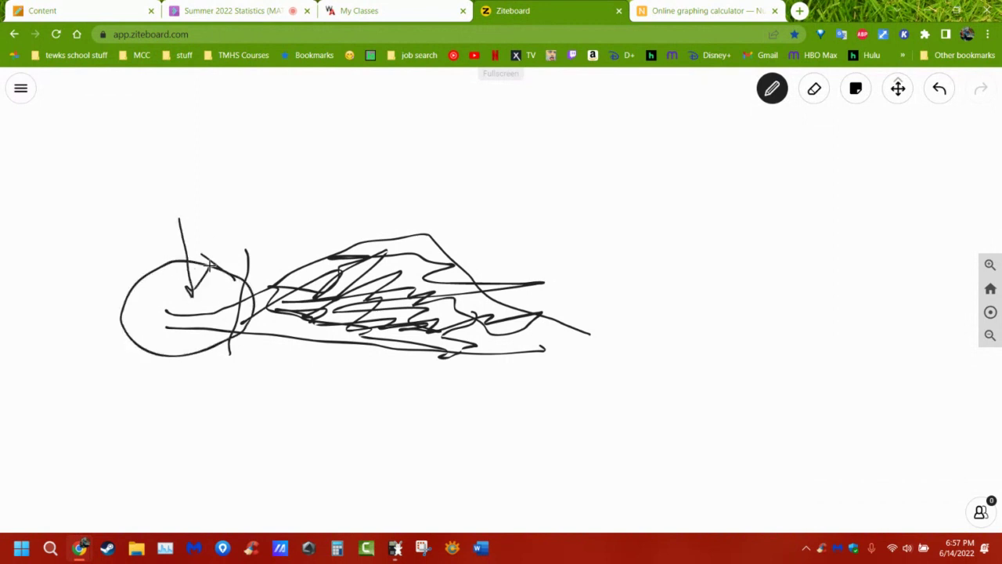
# Switch to the NumWorks calculator and set the probability that X is at least the cutoff to .90 to find the cutoff
pyautogui.click(702, 11)
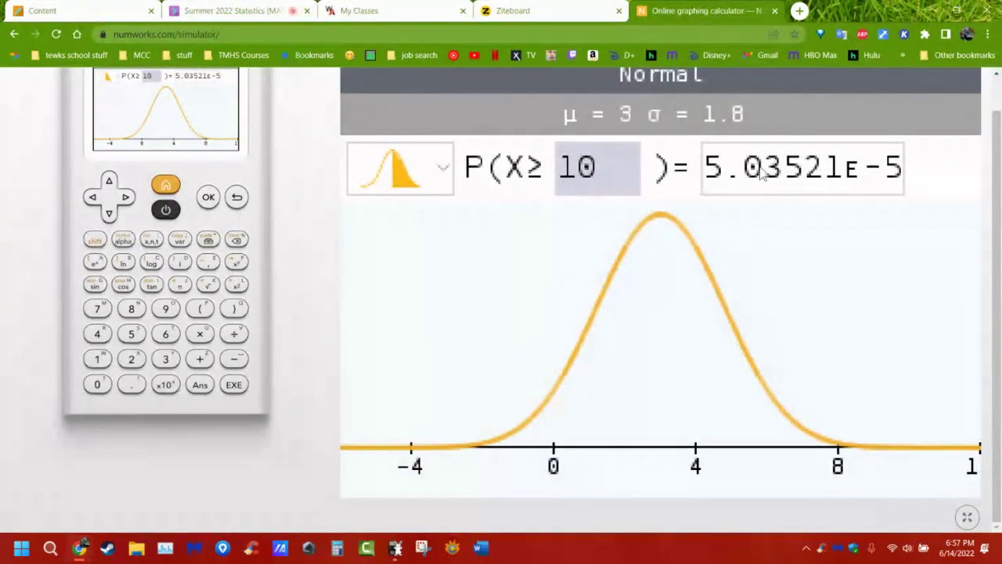
pyautogui.press('Right')
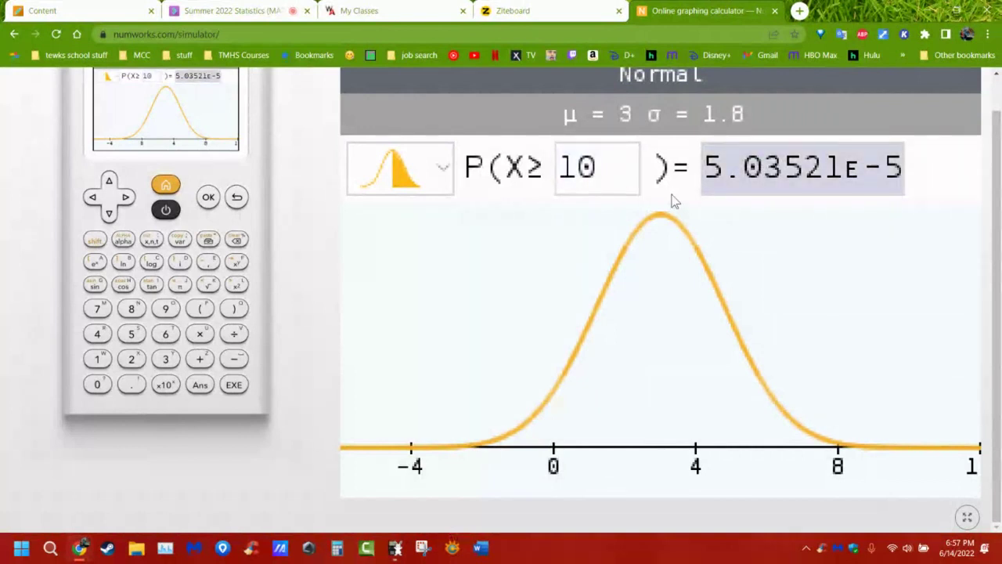
pyautogui.write('.90')
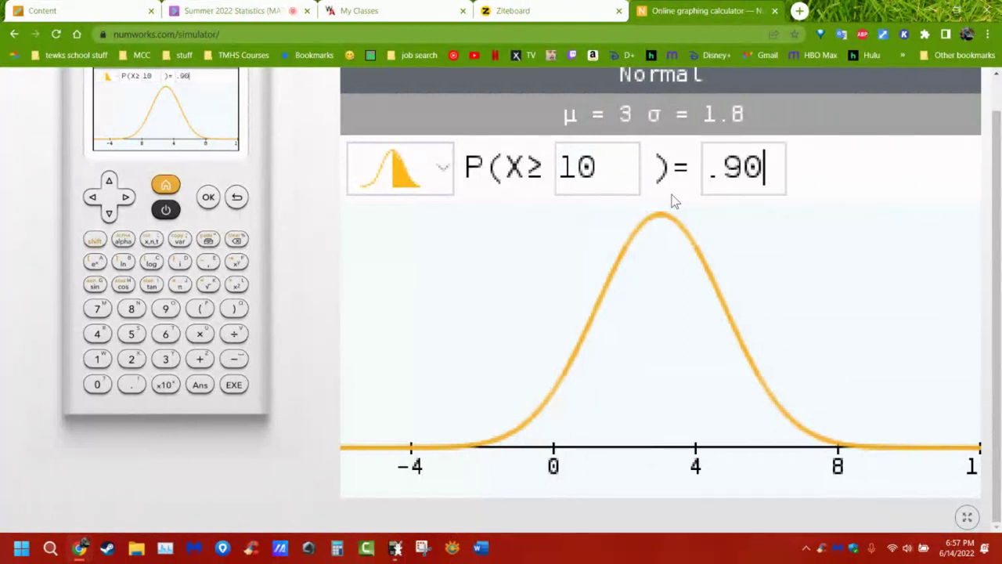
pyautogui.press('Return')
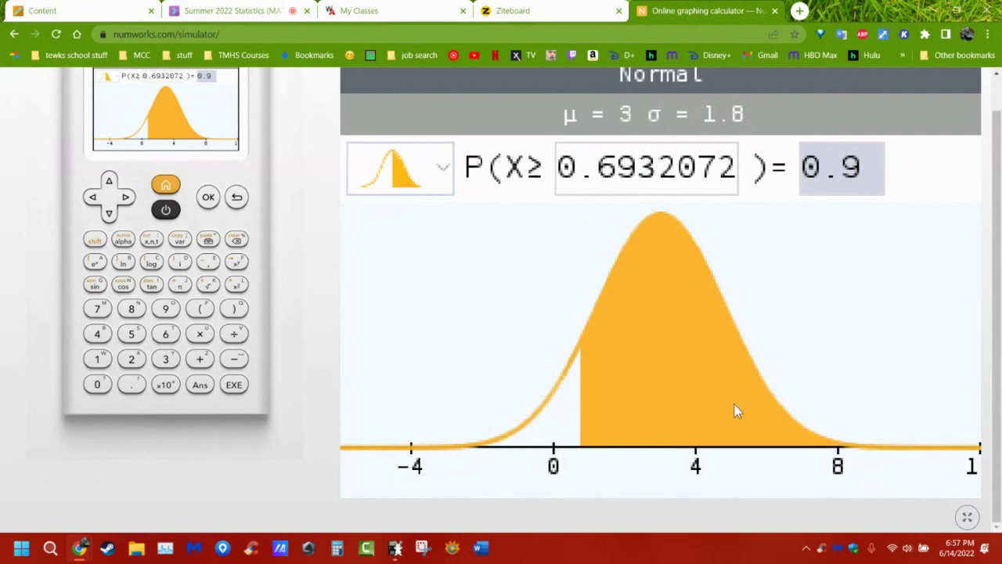
# Switch to the Wabbitemu TI-84 emulator, place it beside the NumWorks graph, clear its screen, and open invNorm from the distributions list
pyautogui.click(395, 547)
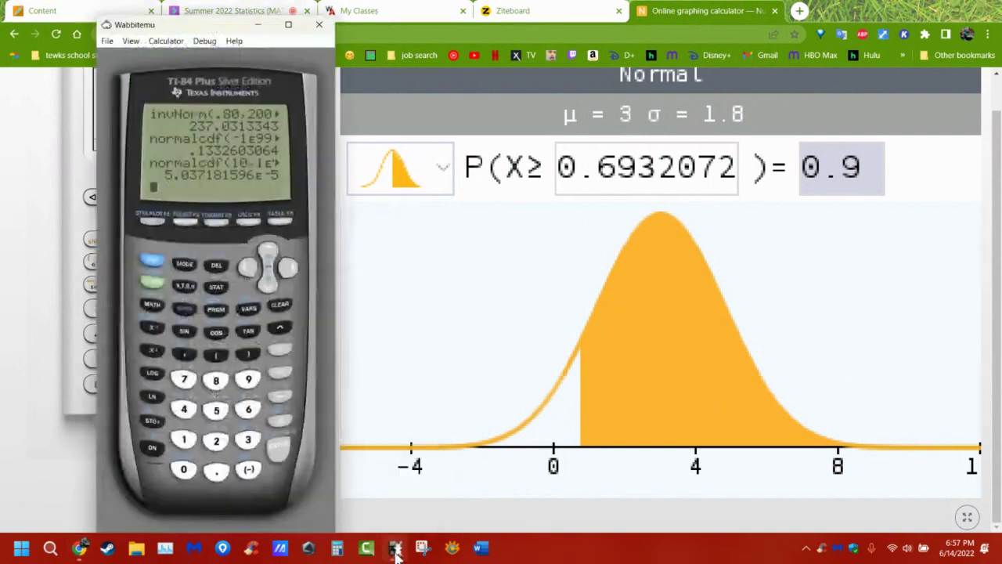
pyautogui.moveTo(213, 28); pyautogui.dragTo(869, 30)
pyautogui.click(937, 306)
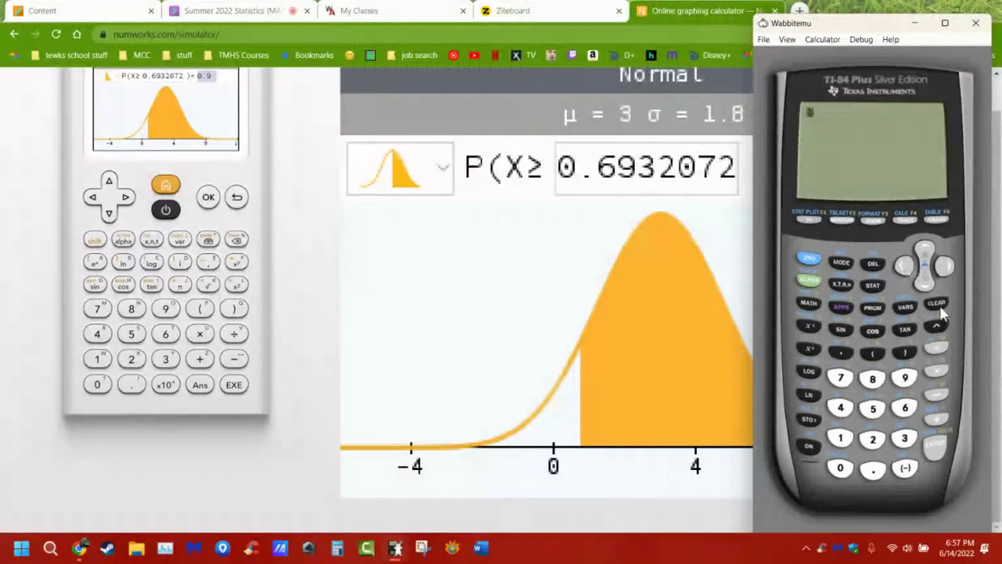
pyautogui.click(817, 260)
pyautogui.click(908, 308)
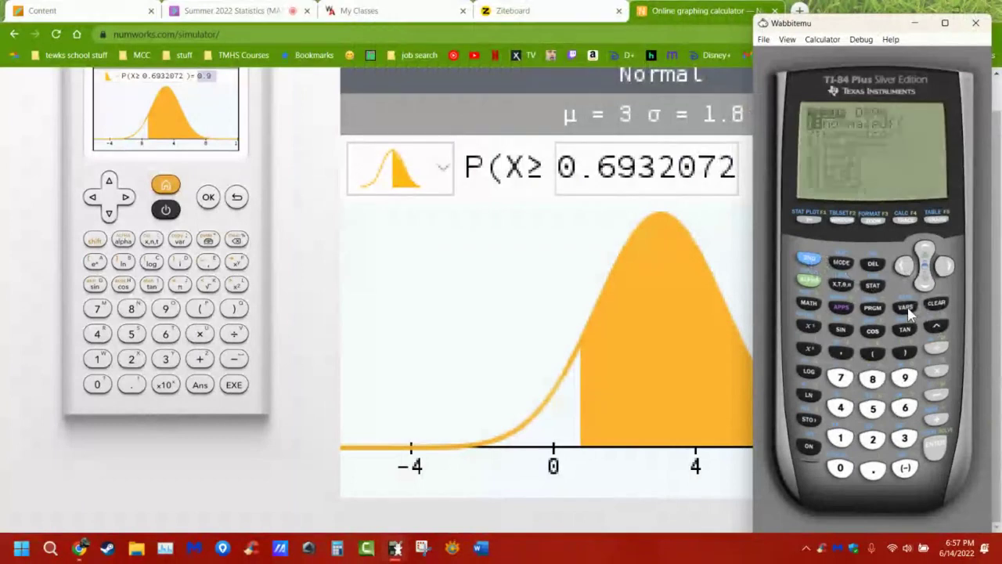
pyautogui.click(923, 283)
pyautogui.click(923, 283)
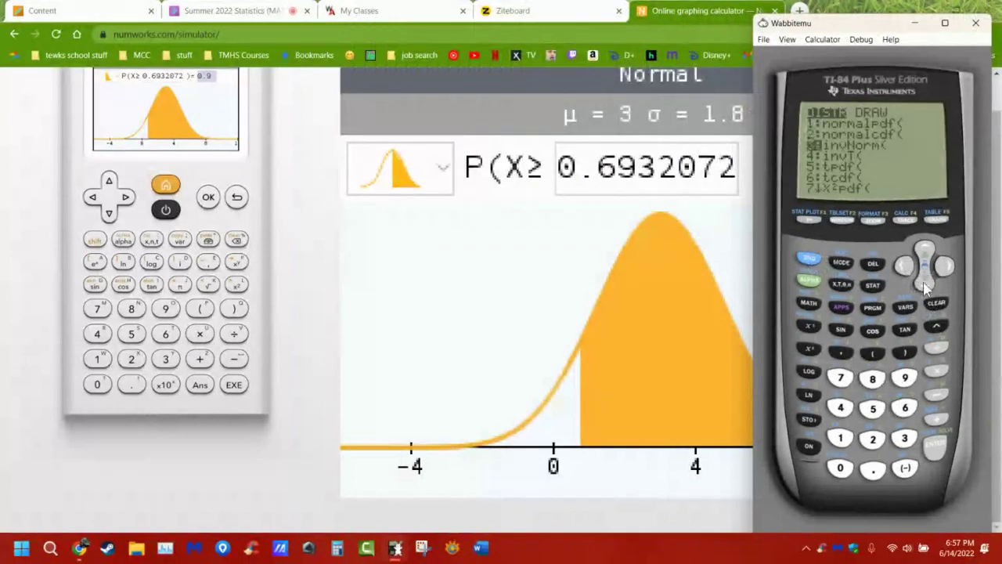
pyautogui.click(935, 444)
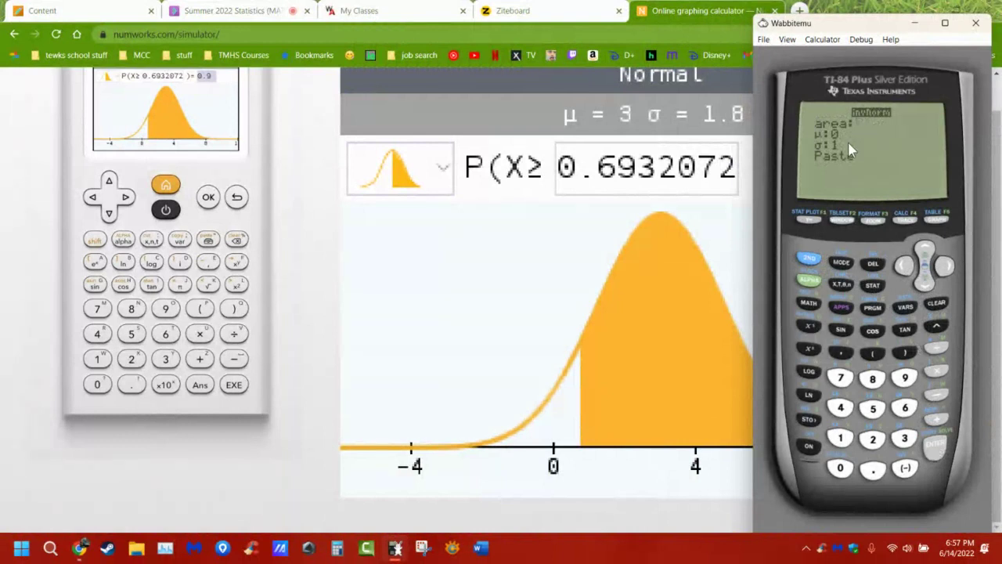
# Set invNorm's area to .90, mean to 3 and standard deviation to 1.8, and compute the value
pyautogui.write('.90')
pyautogui.press('Return')
pyautogui.write('3')
pyautogui.press('Return')
pyautogui.write('1.')
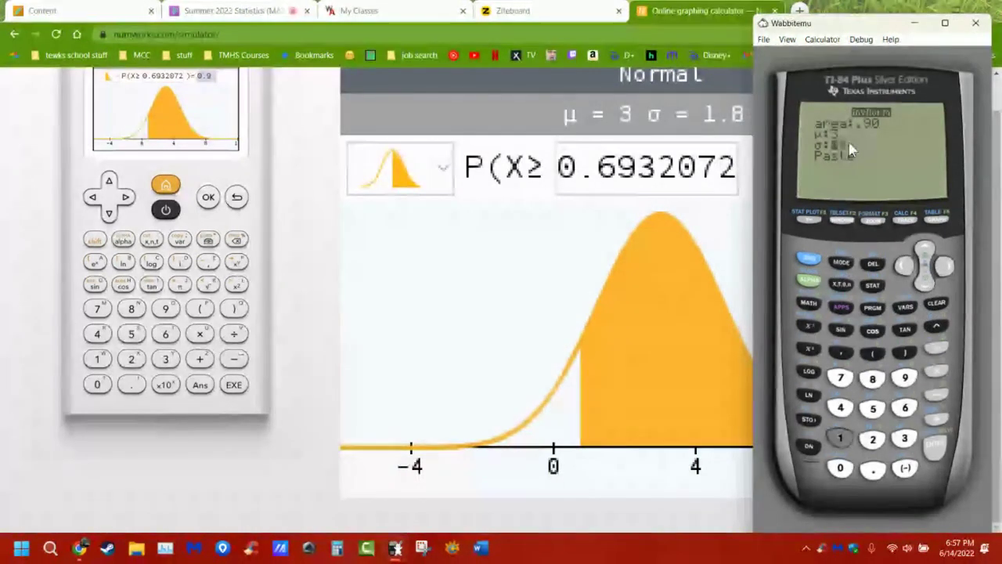
pyautogui.write('8')
pyautogui.press('Return')
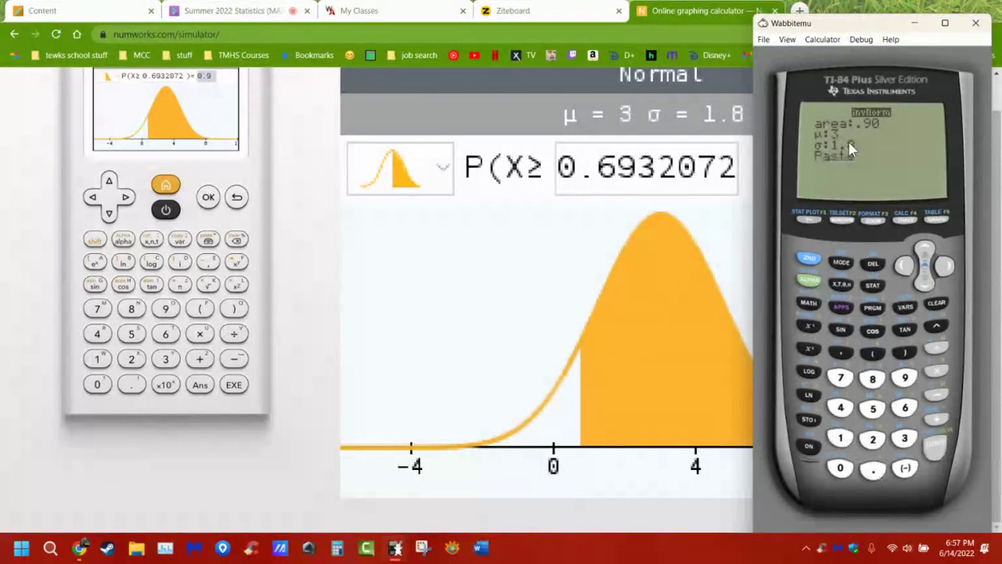
pyautogui.press('Return')
pyautogui.press('Return')
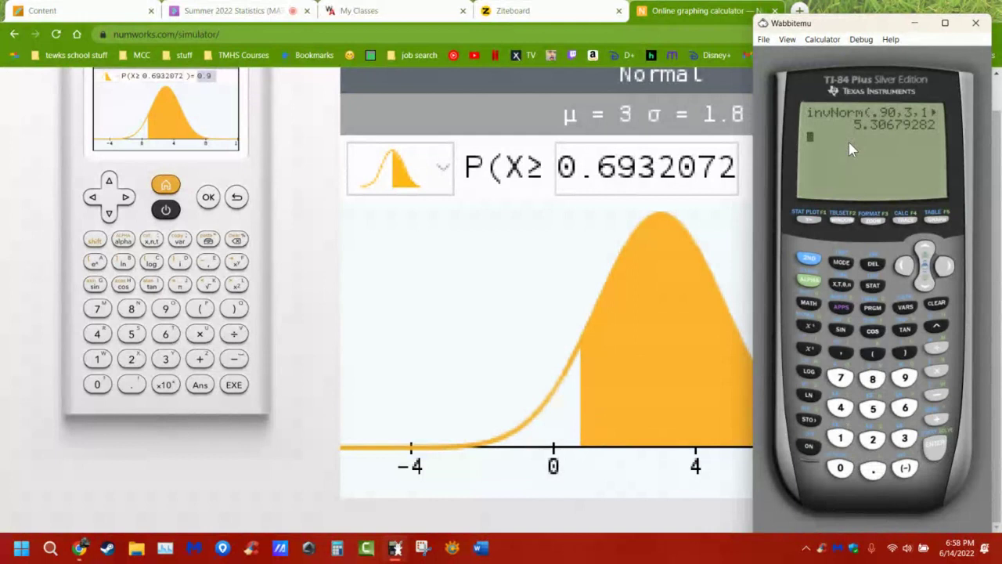
# Move the emulator clear of the NumWorks result, recall the invNorm entry, change its area to .10, and compute the value
pyautogui.moveTo(853, 28); pyautogui.dragTo(188, 50)
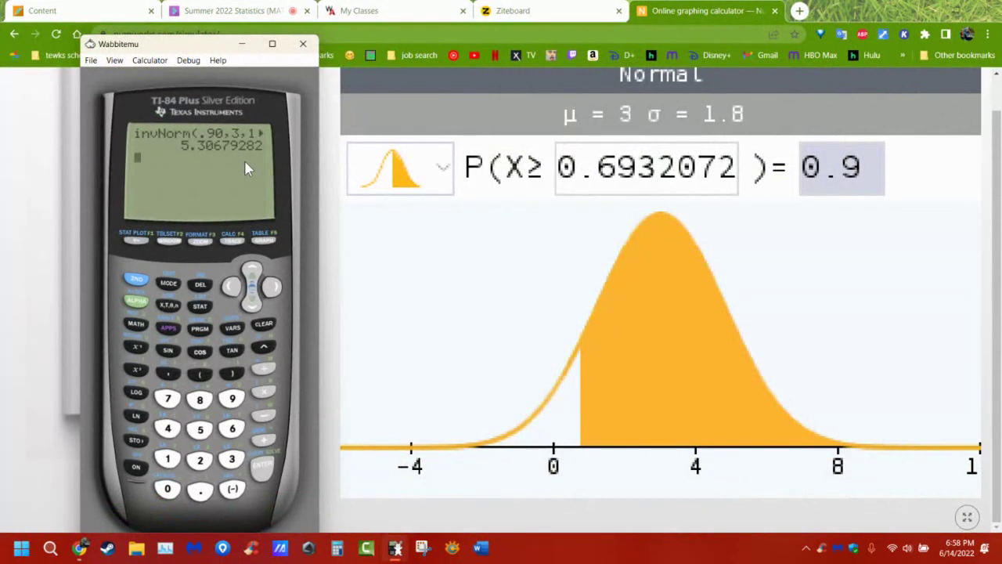
pyautogui.click(137, 278)
pyautogui.click(261, 468)
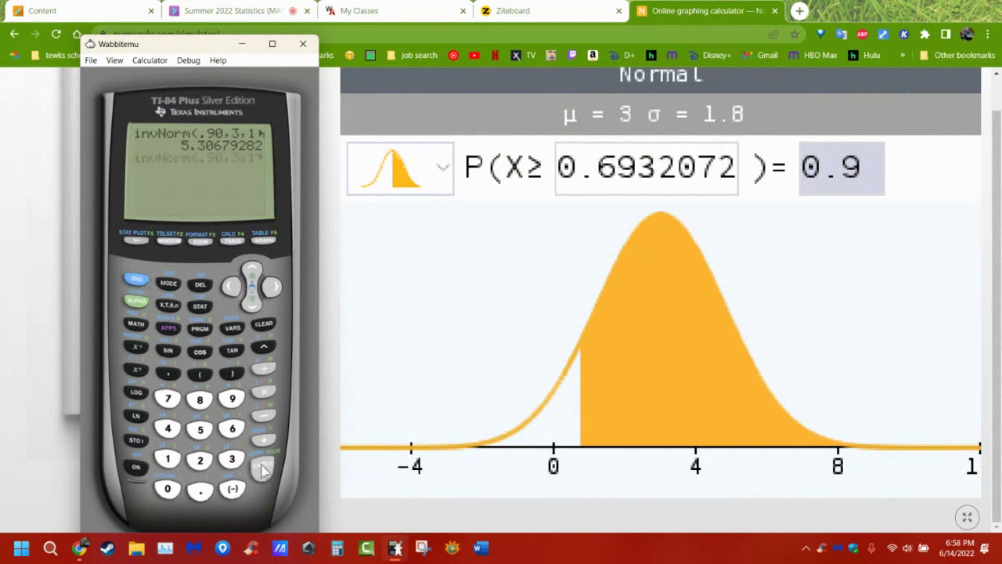
pyautogui.click(235, 287)
pyautogui.click(239, 291)
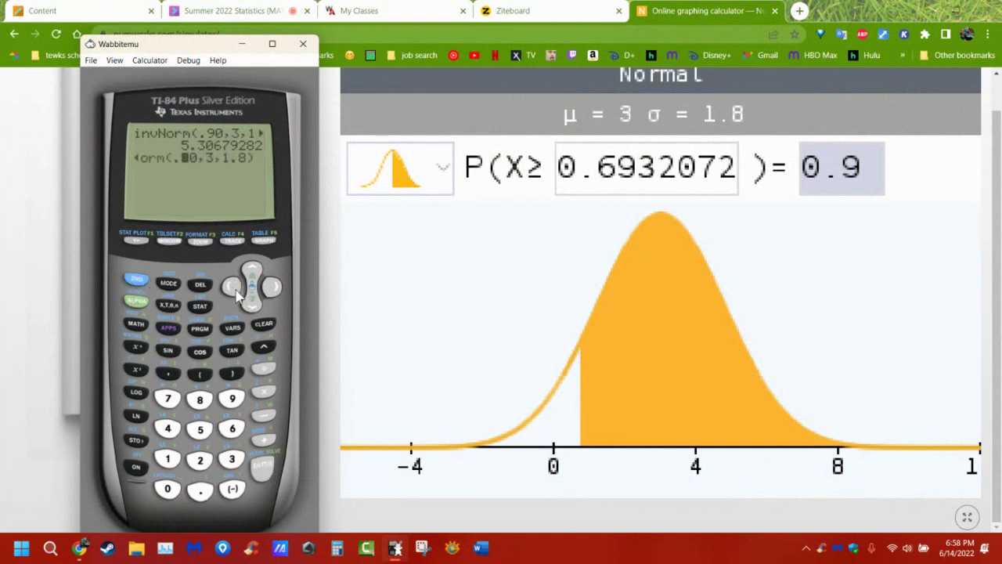
pyautogui.click(166, 458)
pyautogui.click(263, 465)
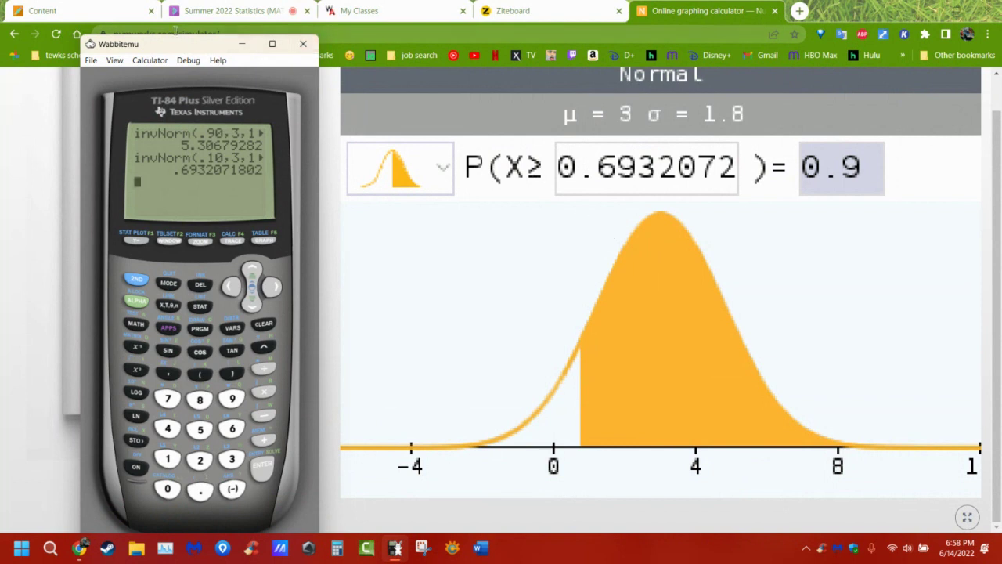
# Move the emulator clear of the NumWorks calculator, switch to the assignment preview, and highlight the "at least how" wording in part (e)
pyautogui.moveTo(177, 46); pyautogui.dragTo(849, 17)
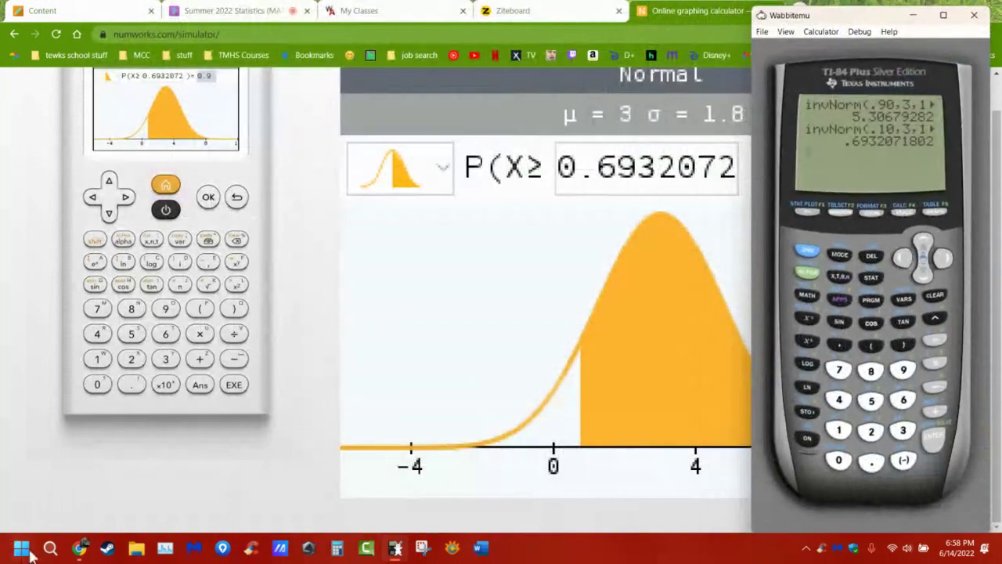
pyautogui.moveTo(79, 551)
pyautogui.click(336, 470)
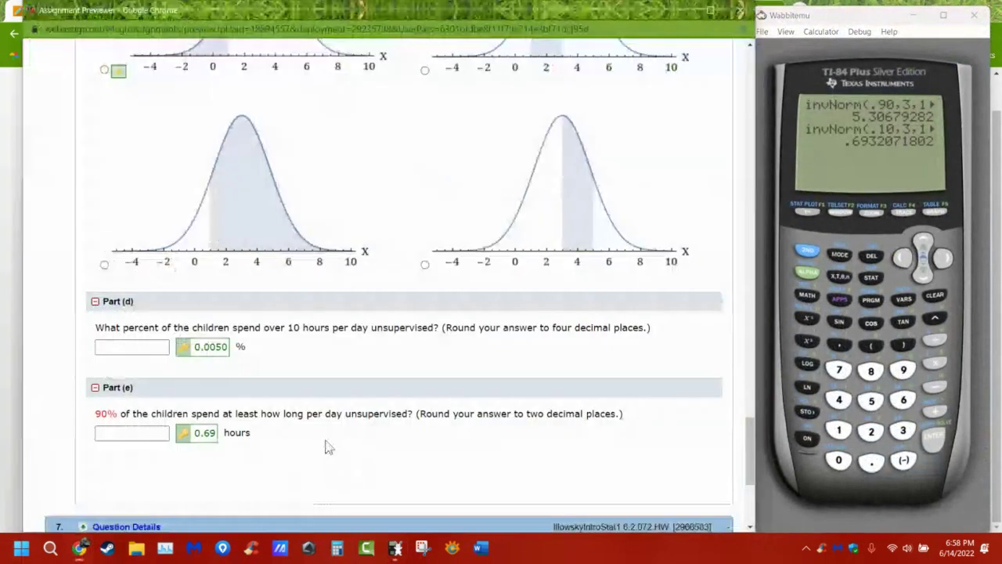
pyautogui.moveTo(213, 415); pyautogui.dragTo(287, 416)
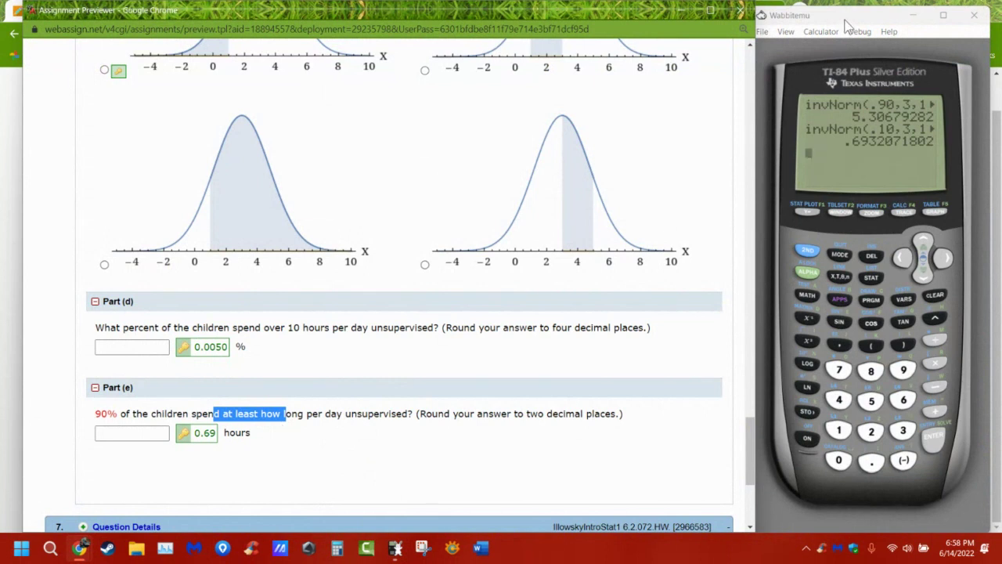
# Shift the emulator and assignment windows, return to the NumWorks calculator, and change the probability type to the area between two bounds
pyautogui.moveTo(845, 18)
pyautogui.mouseDown()
pyautogui.moveTo(795, 76)
pyautogui.moveTo(579, 87)
pyautogui.moveTo(807, 36)
pyautogui.moveTo(857, 35)
pyautogui.mouseUp()
pyautogui.moveTo(580, 12); pyautogui.dragTo(415, 433)
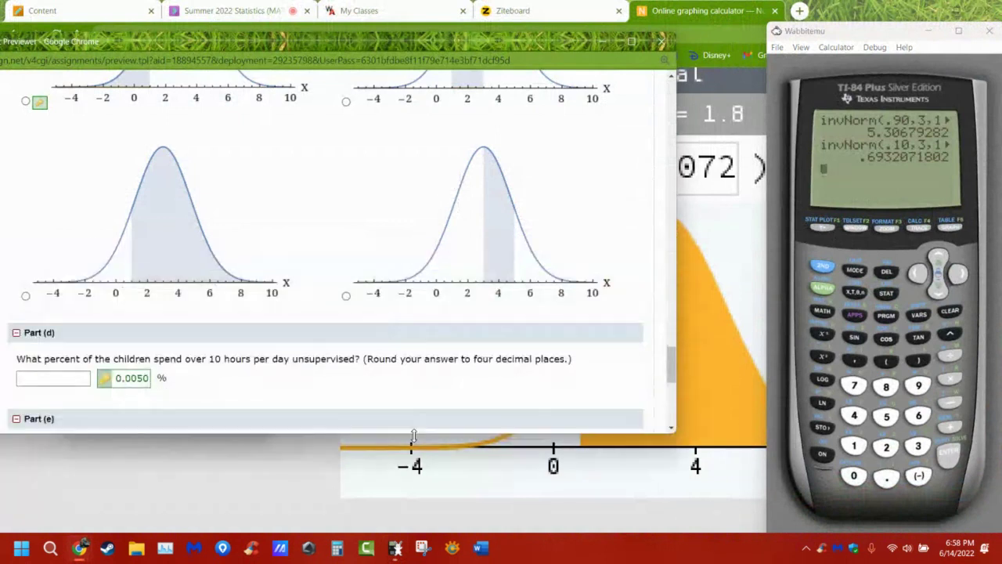
pyautogui.click(738, 286)
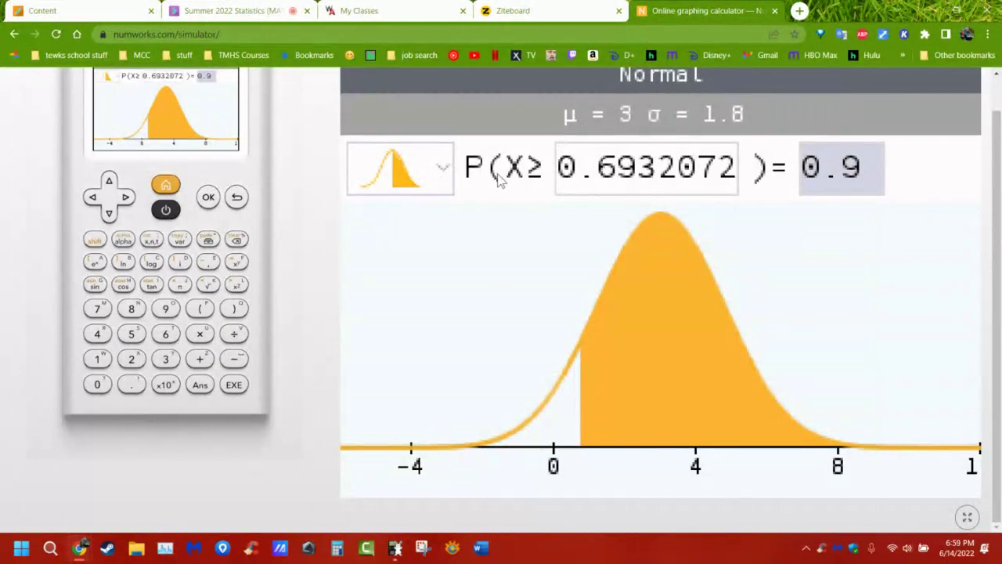
pyautogui.press('Left')
pyautogui.press('Left')
pyautogui.press('Return')
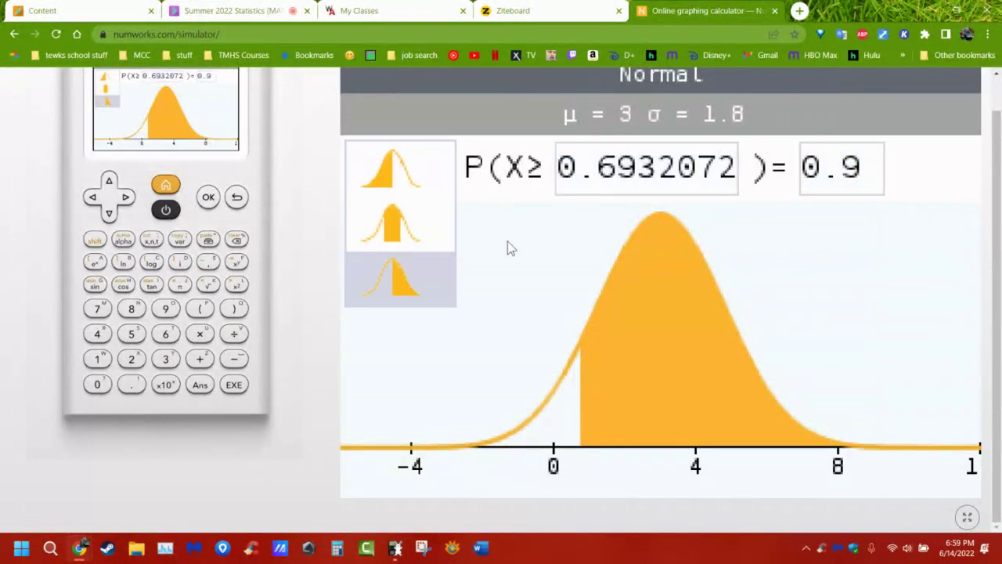
pyautogui.press('Up')
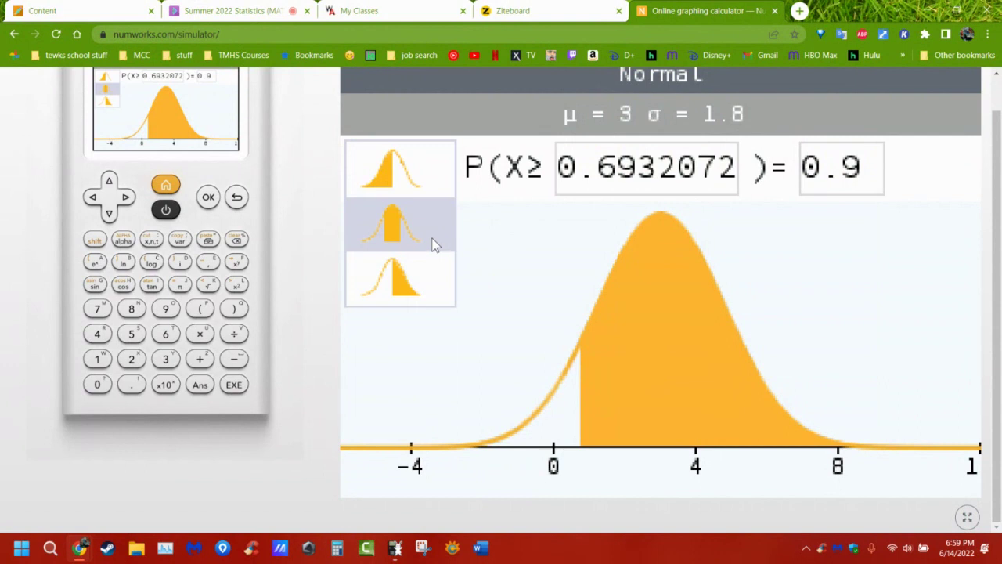
pyautogui.press('Return')
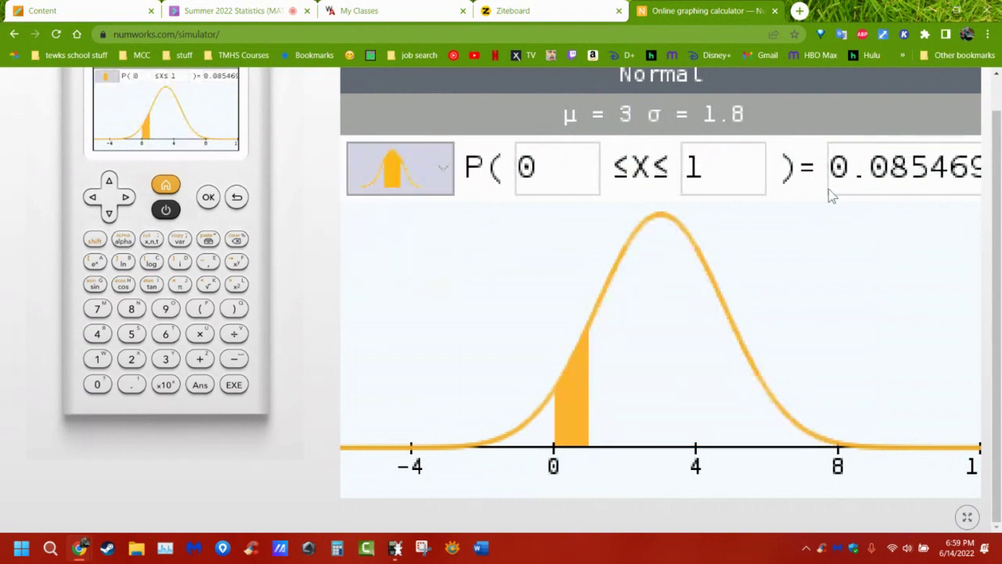
# Set the probability between the two bounds to 0.9 to find the central interval
pyautogui.press('Right')
pyautogui.press('Right')
pyautogui.press('Right')
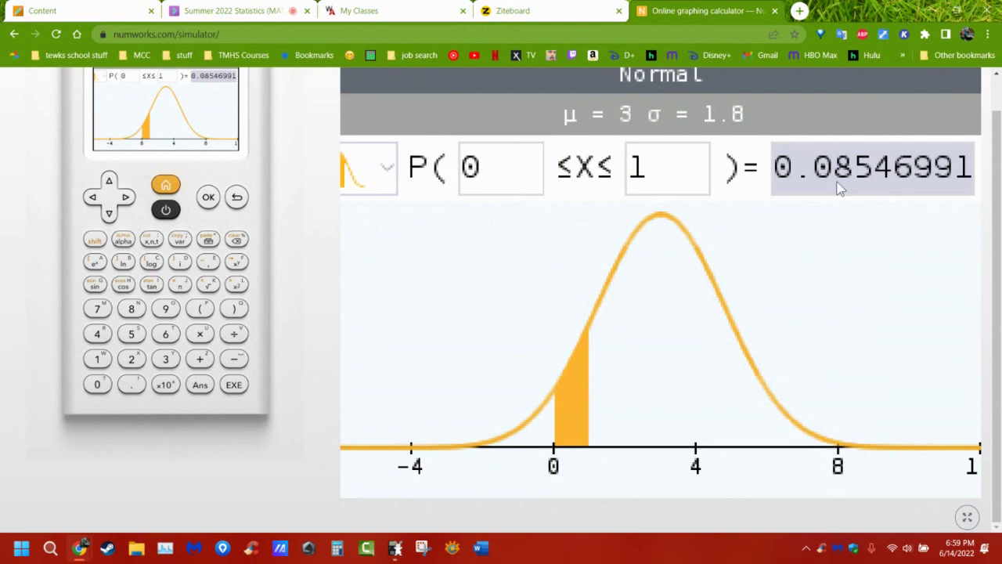
pyautogui.write('0.9')
pyautogui.press('Return')
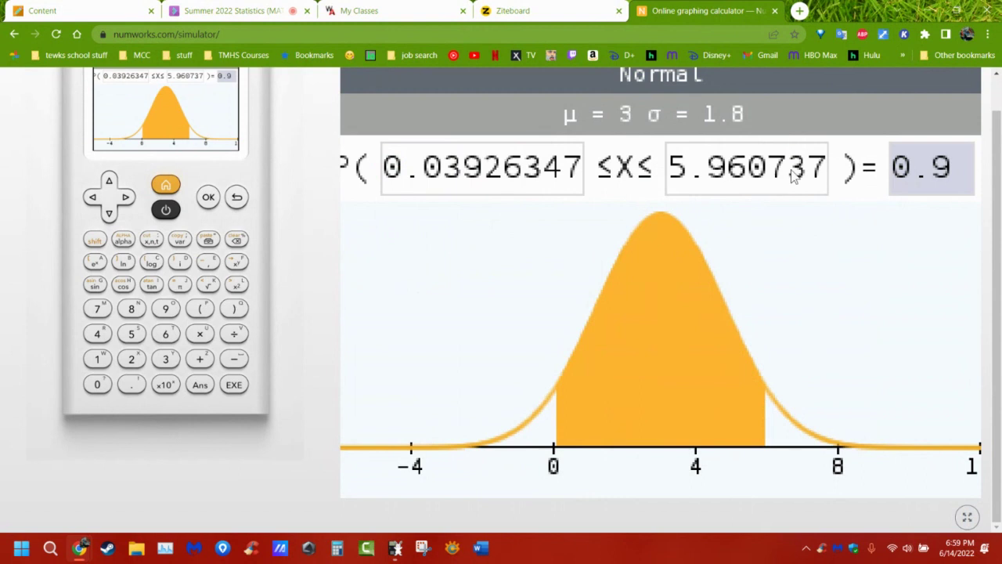
# Review the bounds of the central interval and set the probability between them to .68
pyautogui.press('Left')
pyautogui.press('Left')
pyautogui.press('Left')
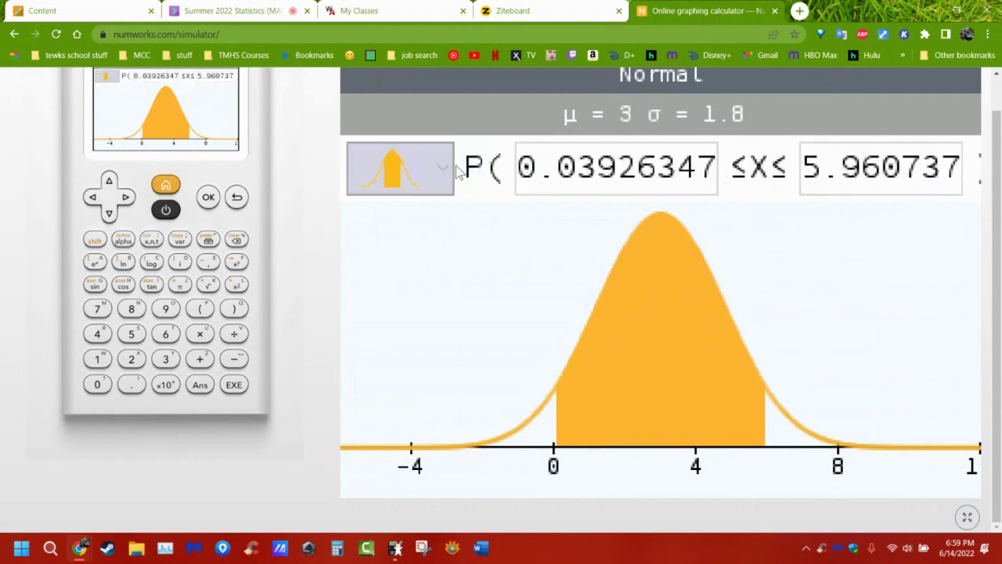
pyautogui.press('Right')
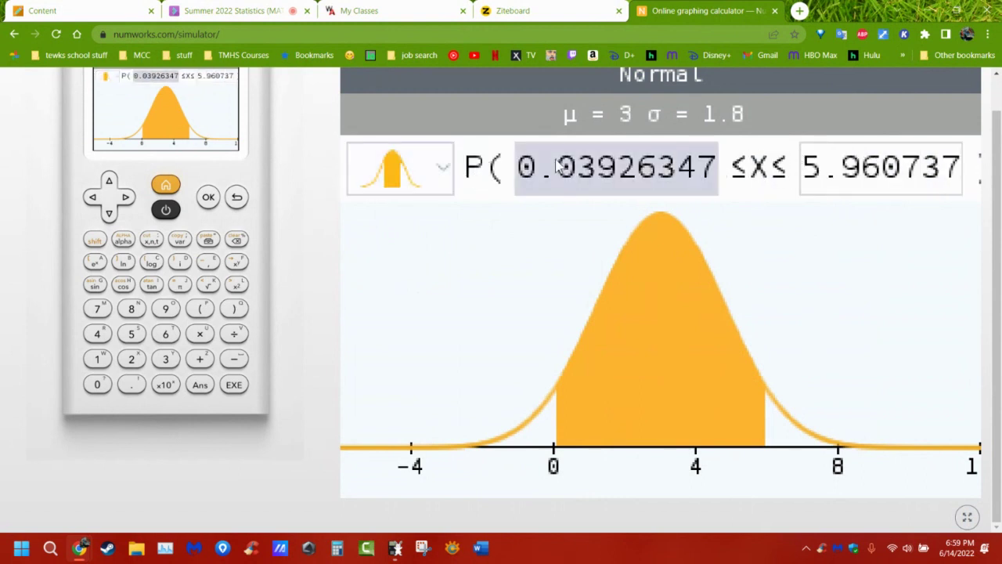
pyautogui.press('Right')
pyautogui.press('Right')
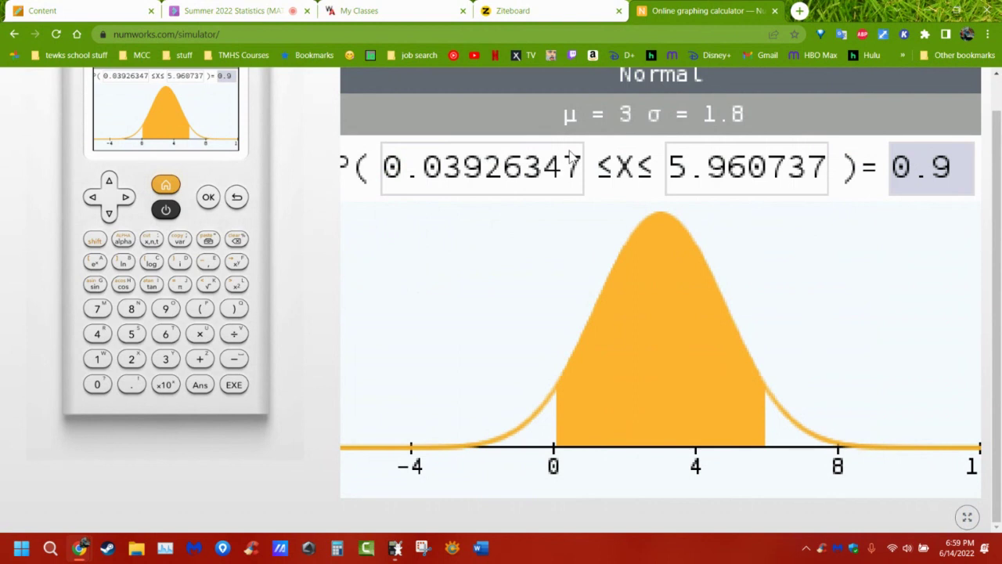
pyautogui.write('.68')
pyautogui.press('Return')
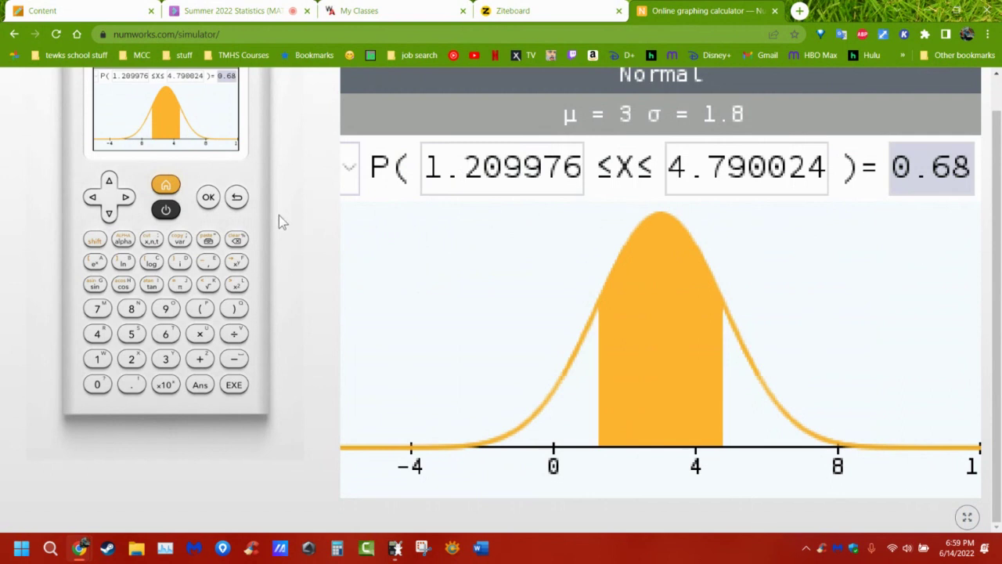
# Return to the normal distribution's parameters and set the mean to 1 and the standard deviation to 1
pyautogui.click(235, 201)
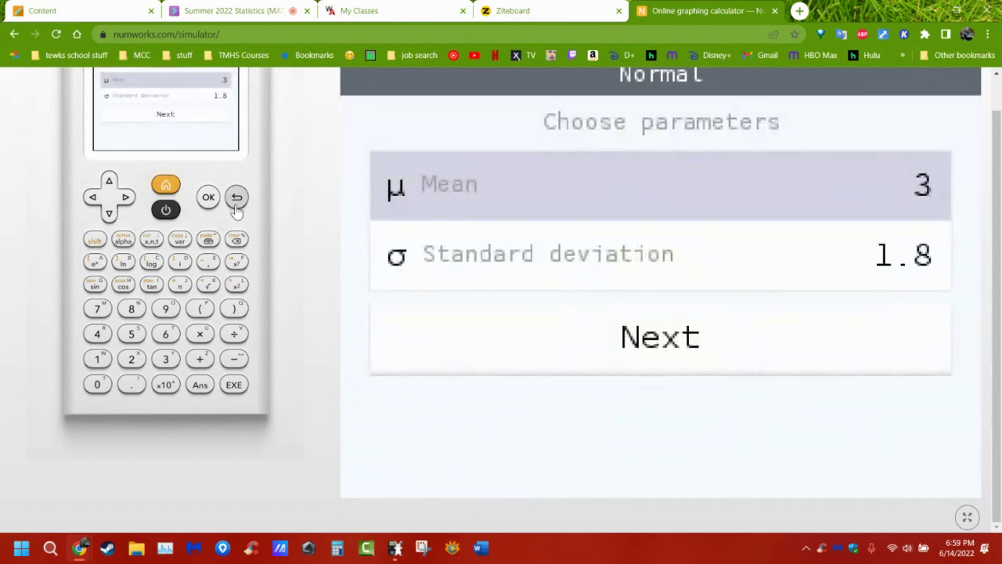
pyautogui.write('1')
pyautogui.press('Return')
pyautogui.write('0')
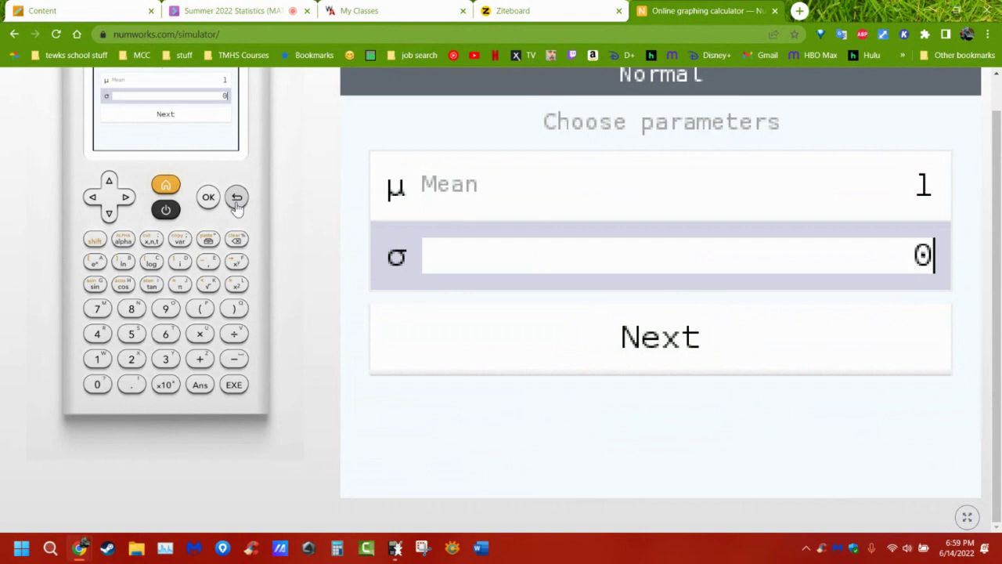
pyautogui.press('Return')
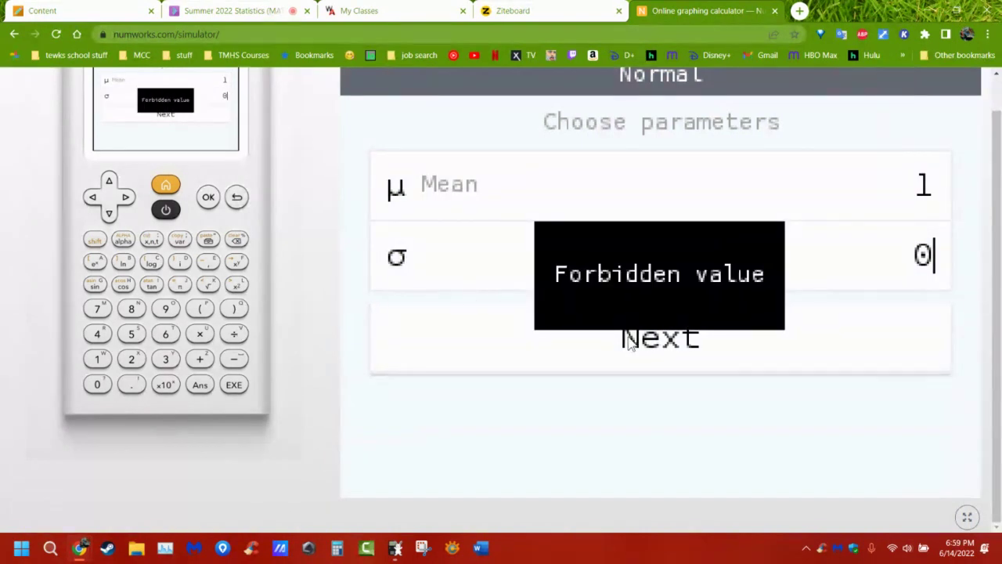
pyautogui.press('Return')
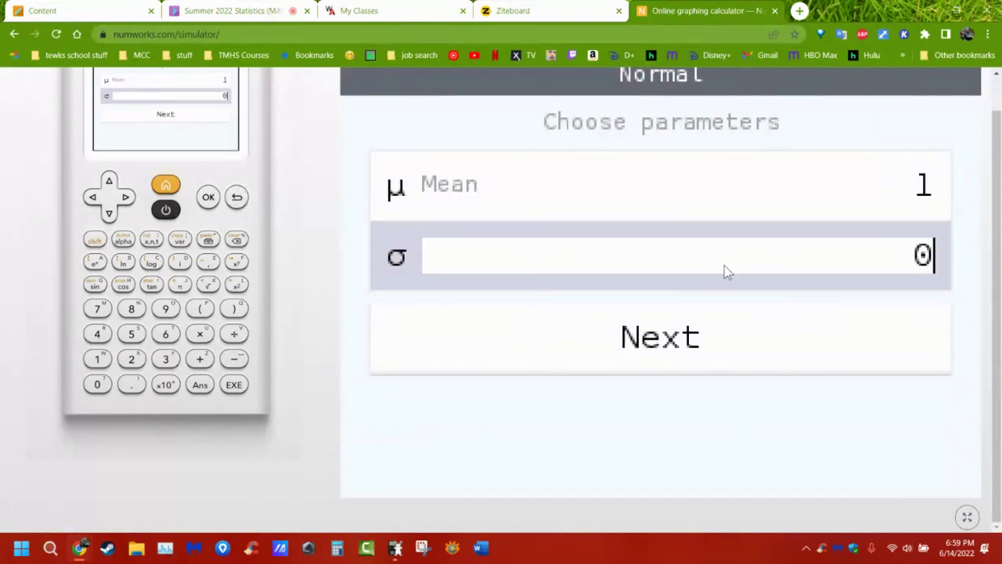
pyautogui.write('1')
pyautogui.press('Return')
# Set the mean to 0 and the standard deviation to 1, and display the standard normal curve
pyautogui.press('Up')
pyautogui.press('Up')
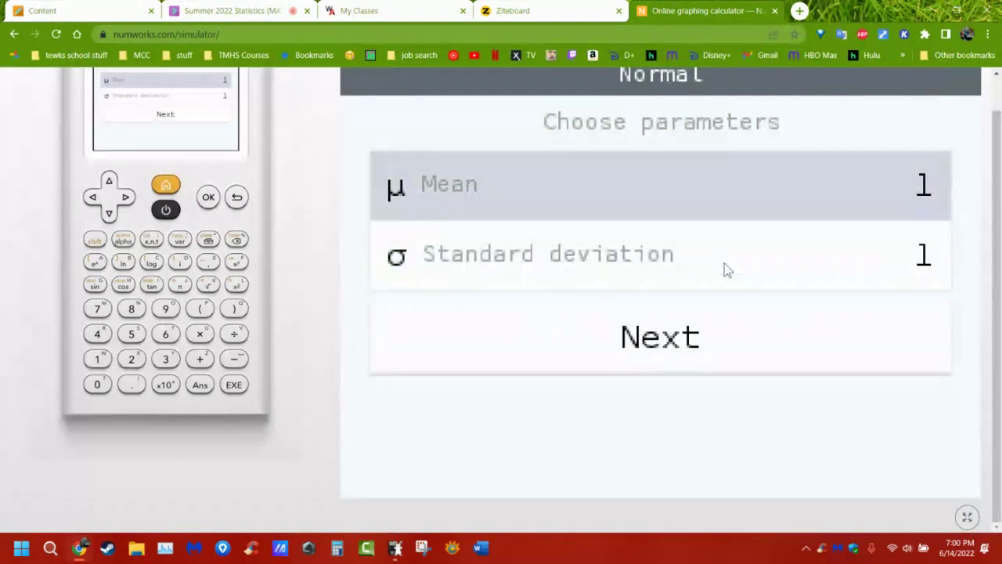
pyautogui.write('0')
pyautogui.press('Return')
pyautogui.write('1')
pyautogui.press('Return')
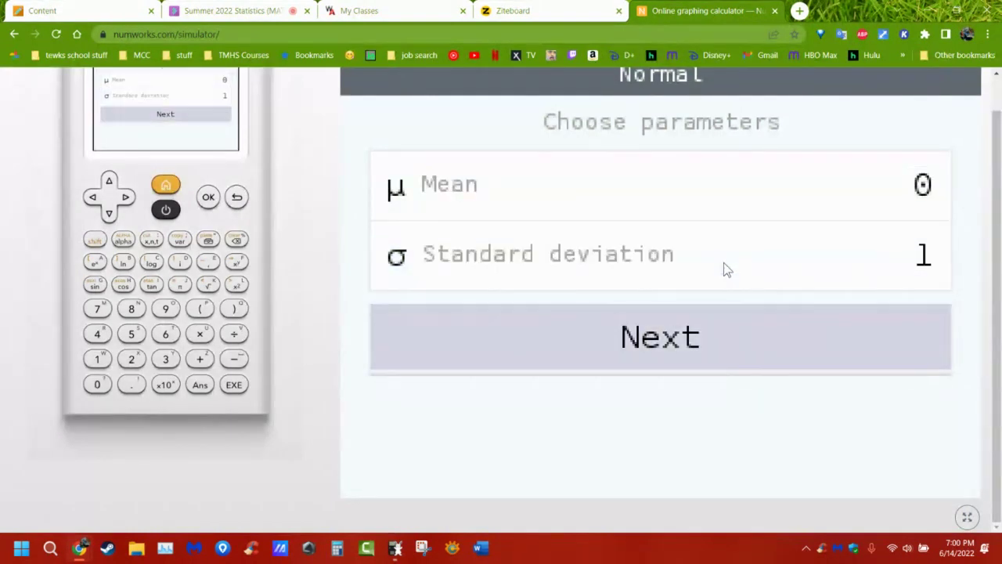
pyautogui.press('Return')
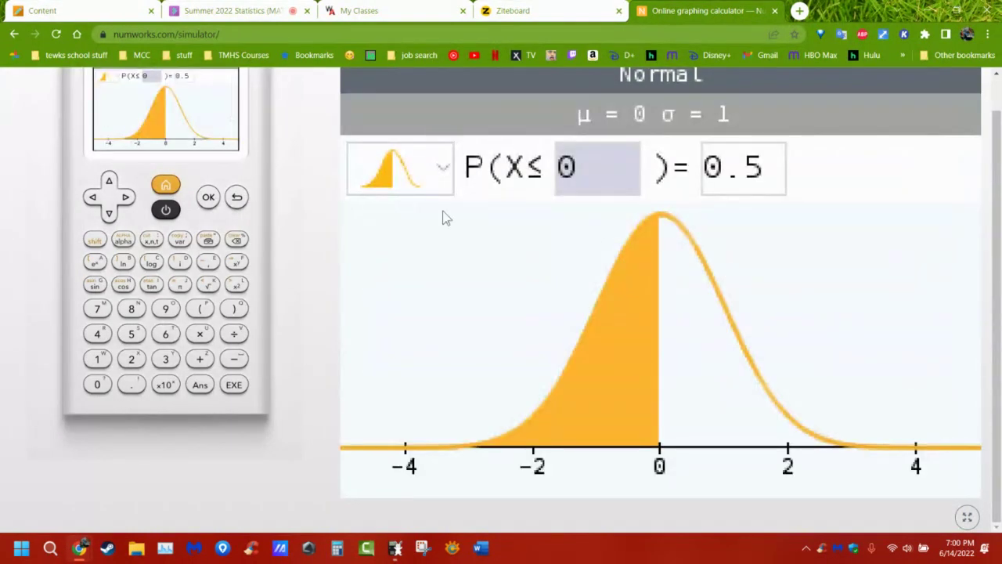
# Change the standard normal curve's probability type to the area between two bounds
pyautogui.press('Left')
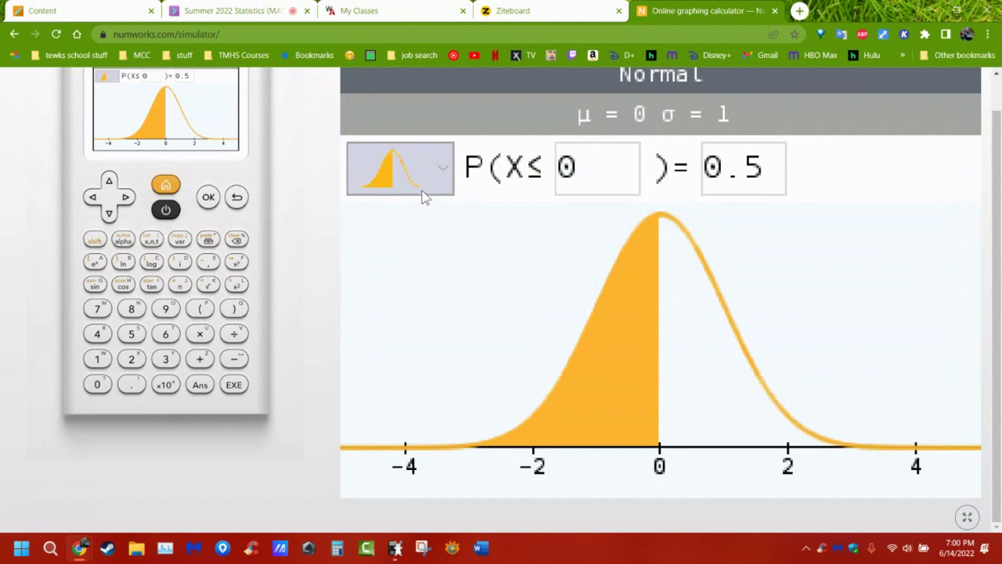
pyautogui.press('Return')
pyautogui.press('Down')
pyautogui.press('Return')
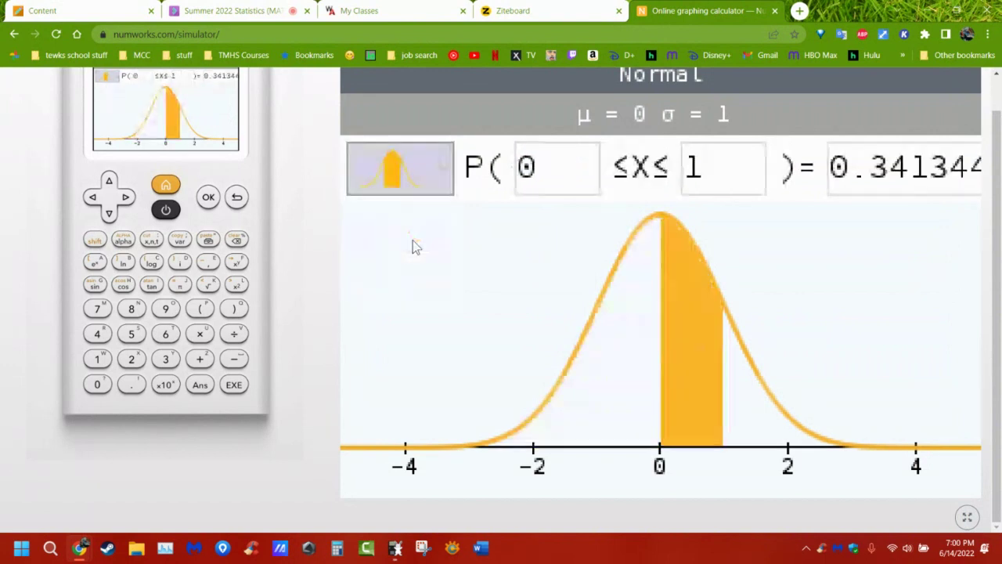
# Set the probability between the standard normal bounds to .68 to find the matching z-values
pyautogui.press('Right')
pyautogui.press('Right')
pyautogui.press('Right')
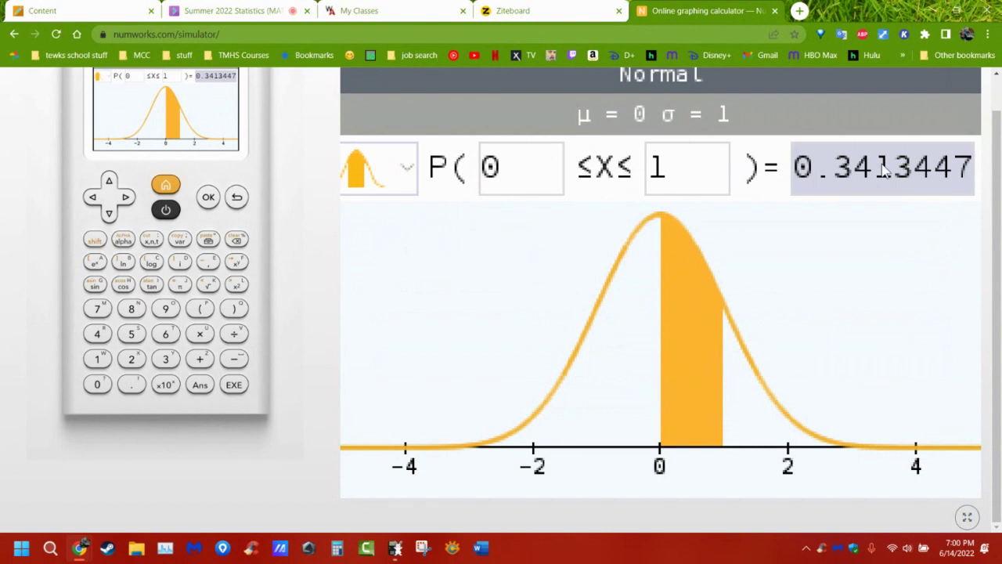
pyautogui.write('1')
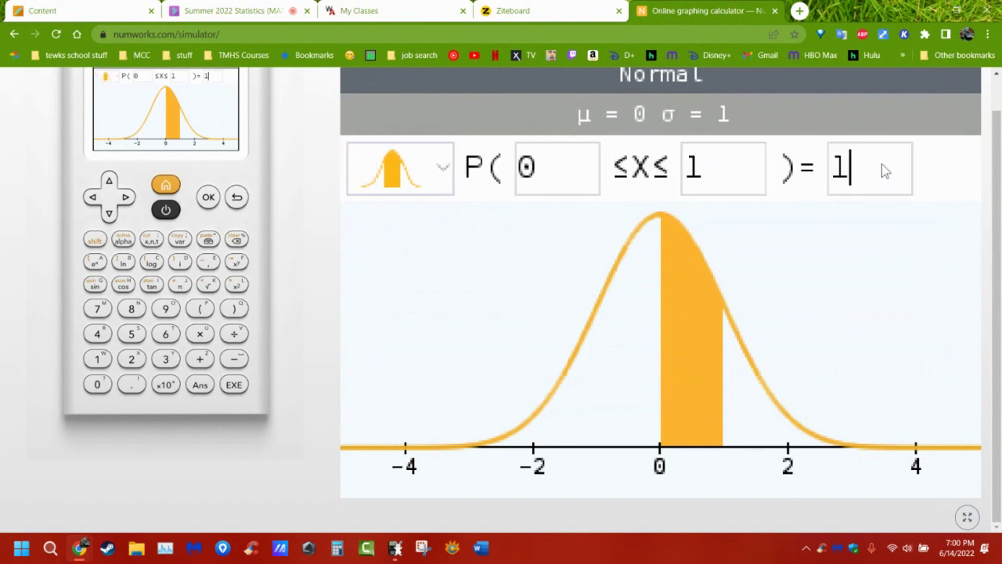
pyautogui.press('BackSpace')
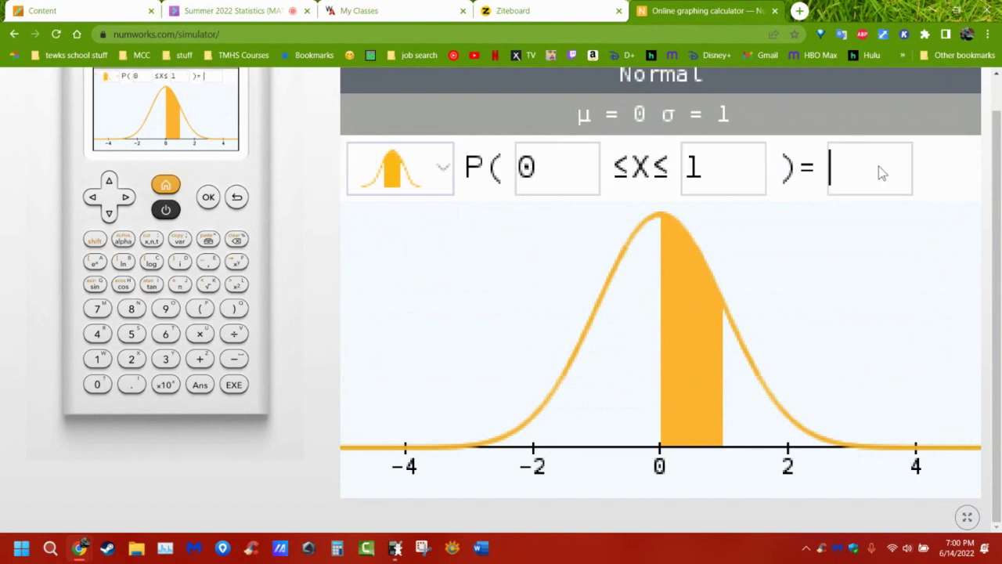
pyautogui.write('.68')
pyautogui.press('Return')
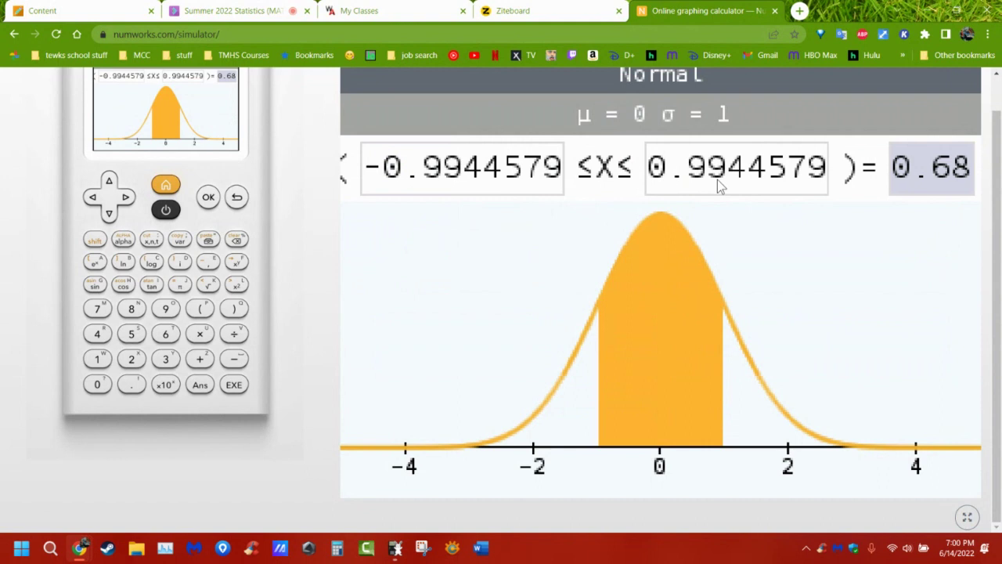
# Find the central z-value bounds for a probability of .95, and repeat for .997
pyautogui.write('.95')
pyautogui.press('Return')
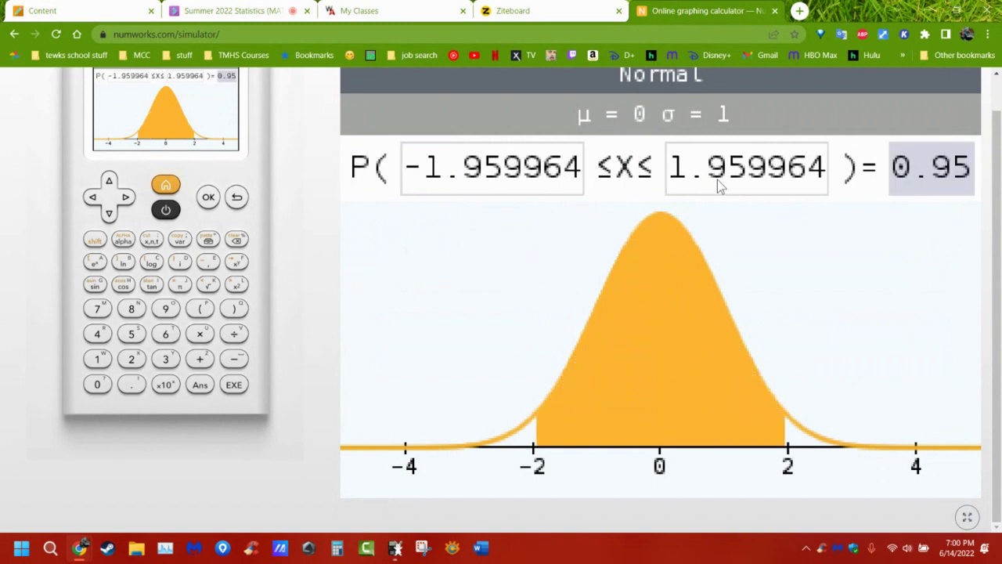
pyautogui.write('.997')
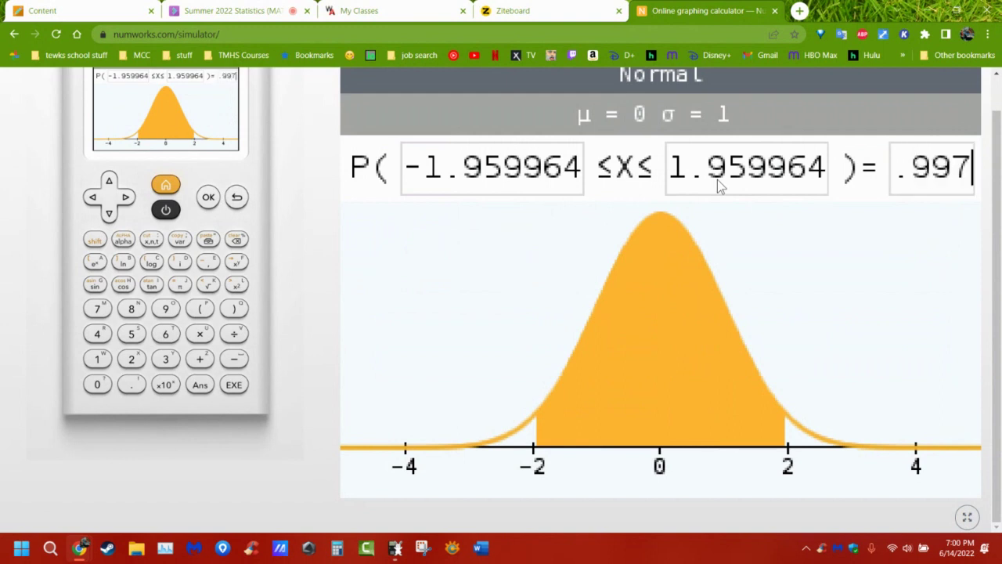
pyautogui.press('Return')
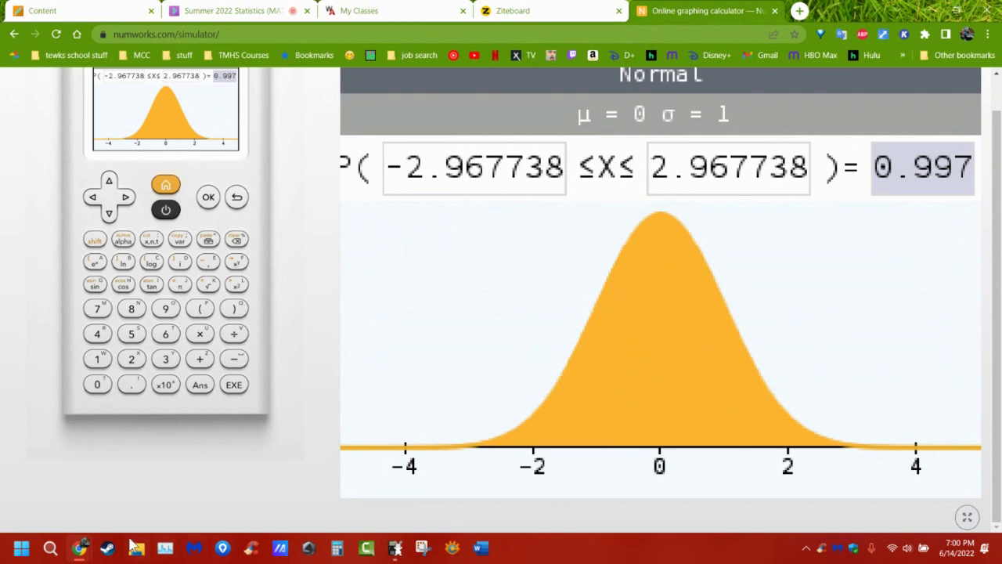
# Switch to the assignment preview, highlight the start of question 7's "Eighty percent of the time" sentence, and compare it with the previous question's part (e)
pyautogui.moveTo(81, 548)
pyautogui.click(352, 490)
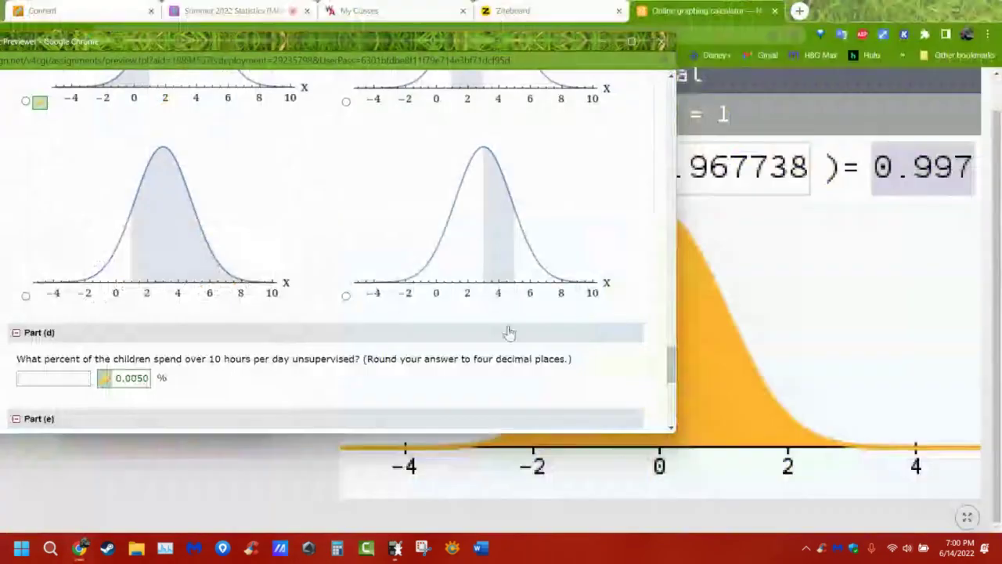
pyautogui.scroll(-5, 451, 354)
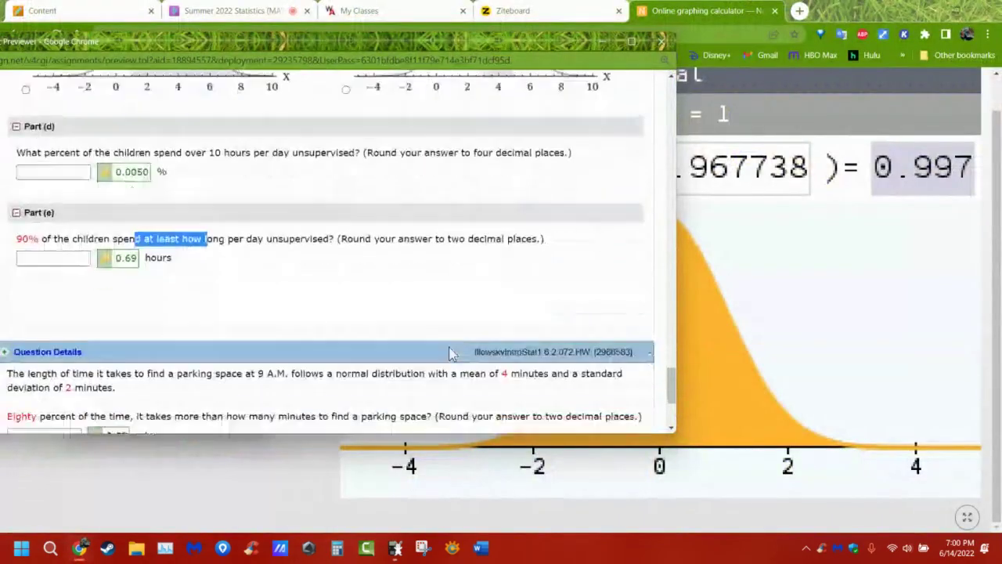
pyautogui.scroll(-2, 451, 354)
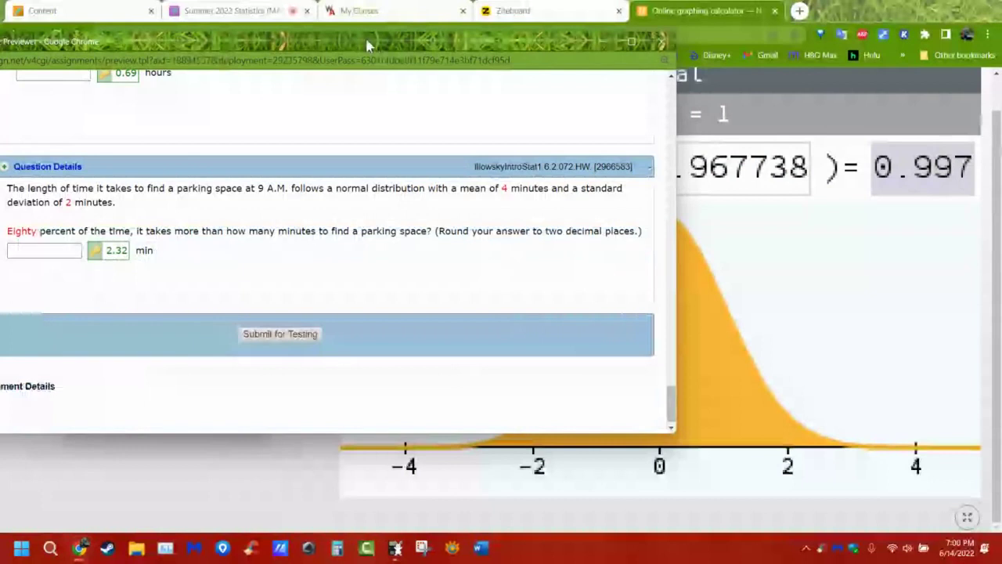
pyautogui.moveTo(384, 41); pyautogui.dragTo(480, 36)
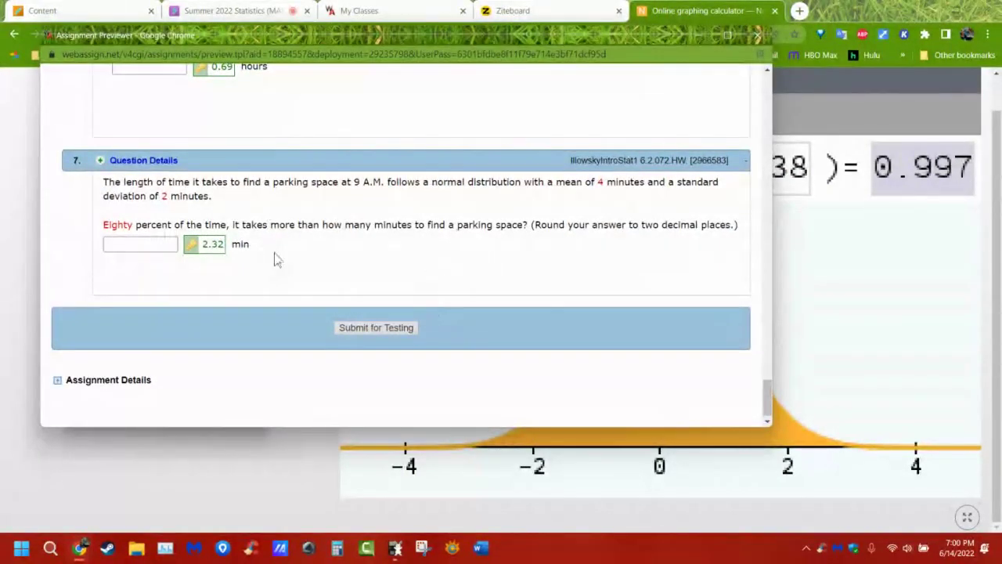
pyautogui.moveTo(103, 224); pyautogui.dragTo(271, 224)
pyautogui.scroll(1, 276, 226)
pyautogui.scroll(3, 274, 226)
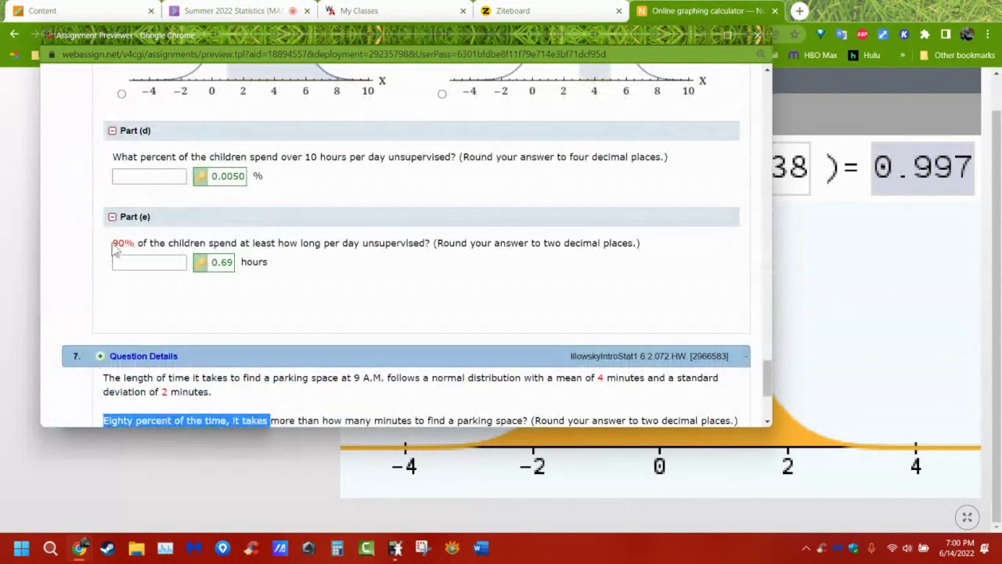
# Highlight part (e)'s "90% of the children" wording and question 7's "more than how many minutes" phrase to compare the two questions
pyautogui.moveTo(114, 242); pyautogui.dragTo(232, 243)
pyautogui.scroll(-3, 194, 393)
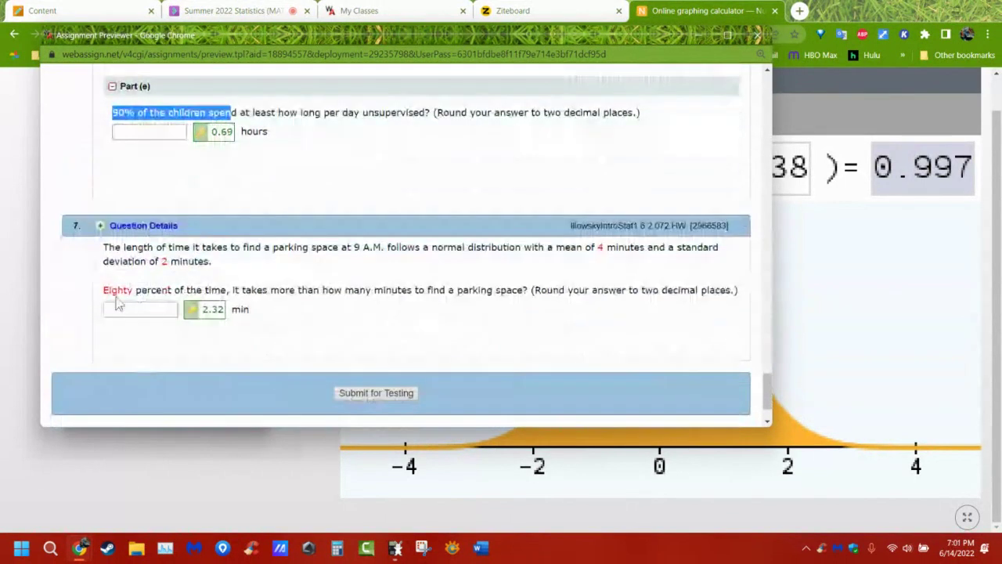
pyautogui.moveTo(112, 301); pyautogui.dragTo(225, 283)
pyautogui.click(244, 284)
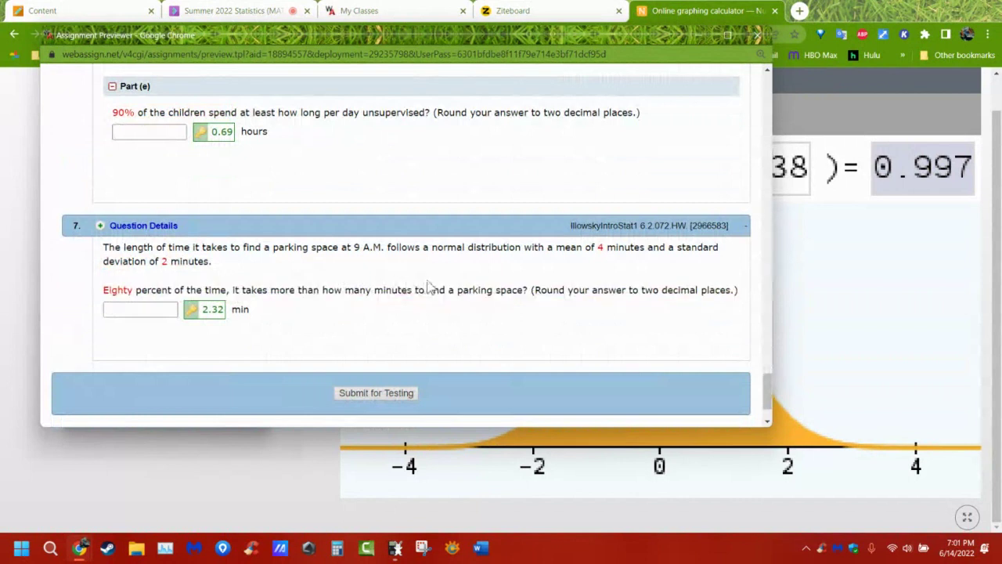
pyautogui.moveTo(419, 289); pyautogui.dragTo(264, 291)
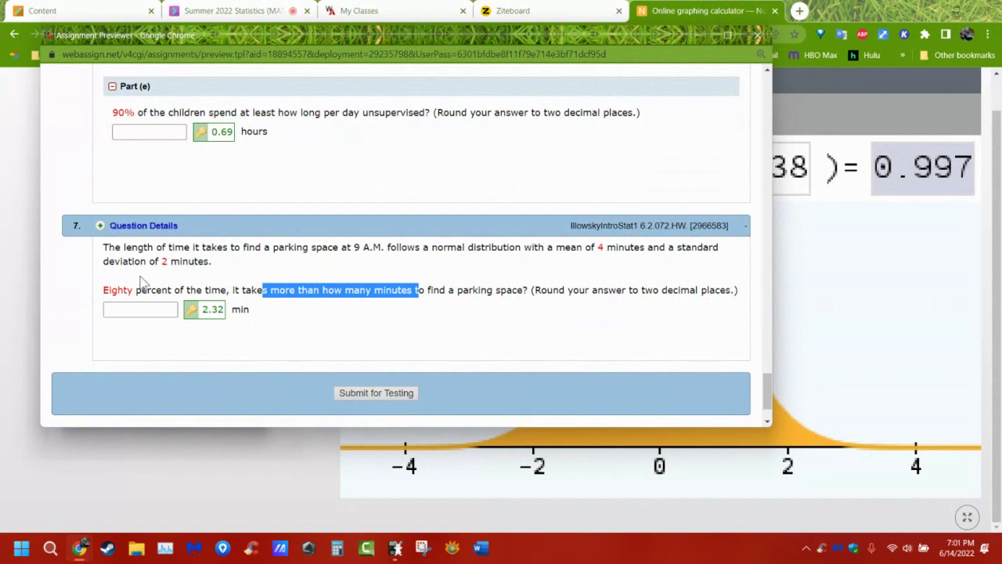
# Switch to the NumWorks simulator and find the standard normal value with an upper-tail probability of .8
pyautogui.click(894, 331)
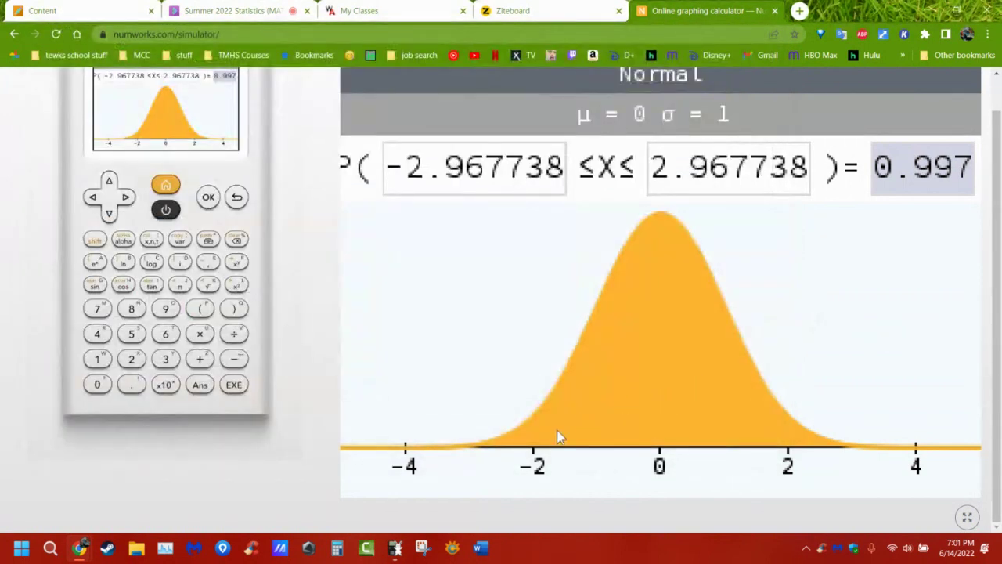
pyautogui.press('Left')
pyautogui.press('Left')
pyautogui.press('Left')
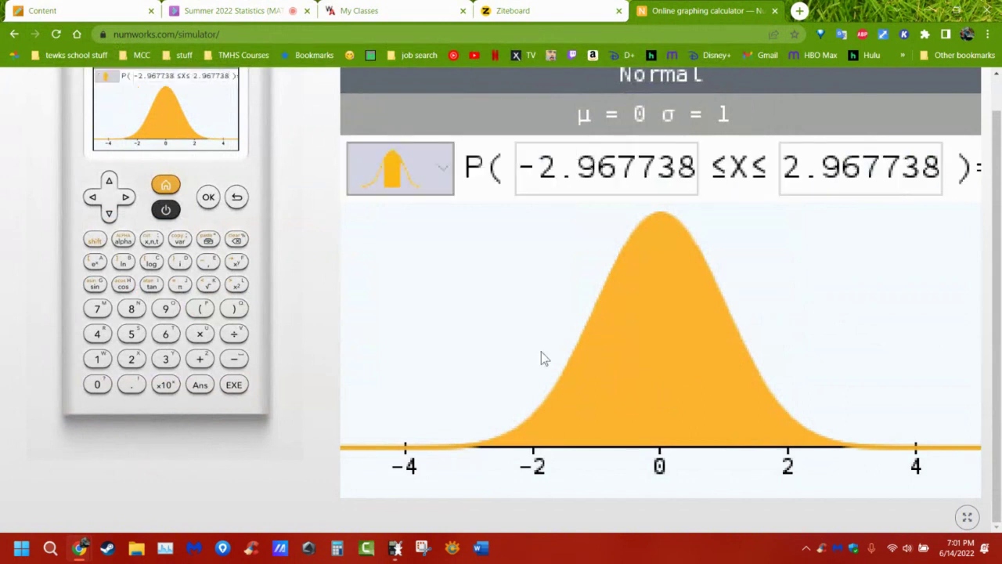
pyautogui.click(426, 188)
pyautogui.press('Down')
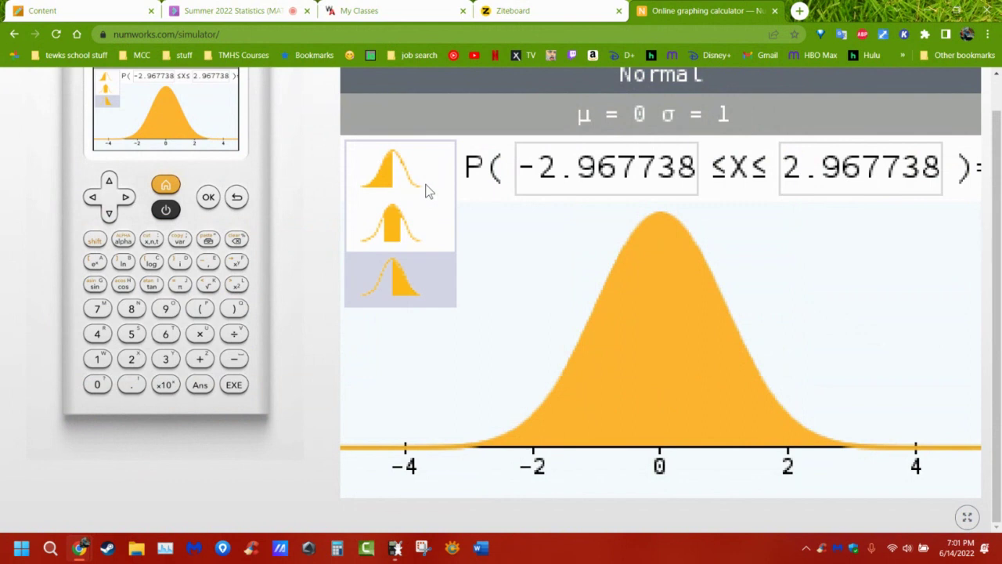
pyautogui.press('Return')
pyautogui.press('Right')
pyautogui.press('Right')
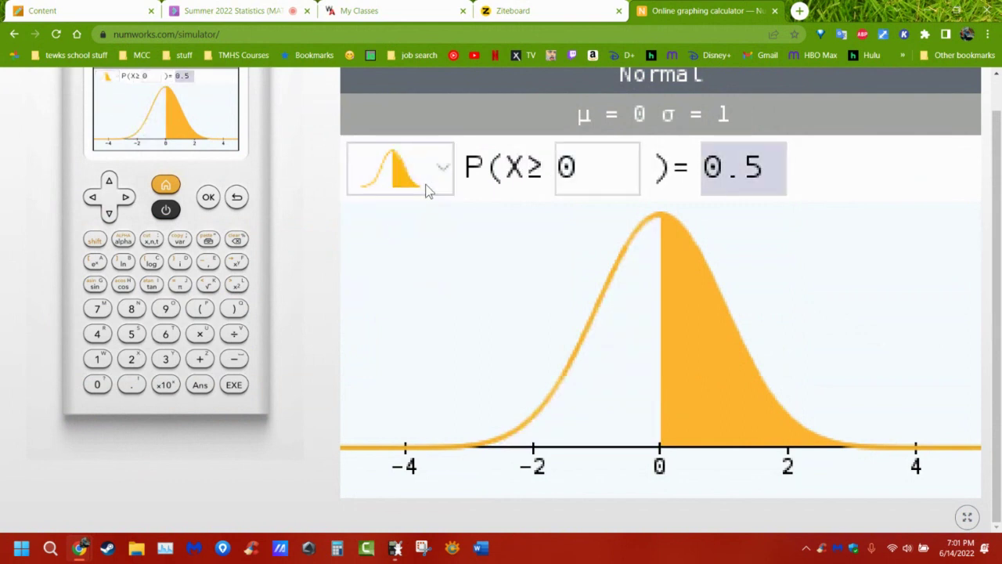
pyautogui.write('.8')
pyautogui.press('Return')
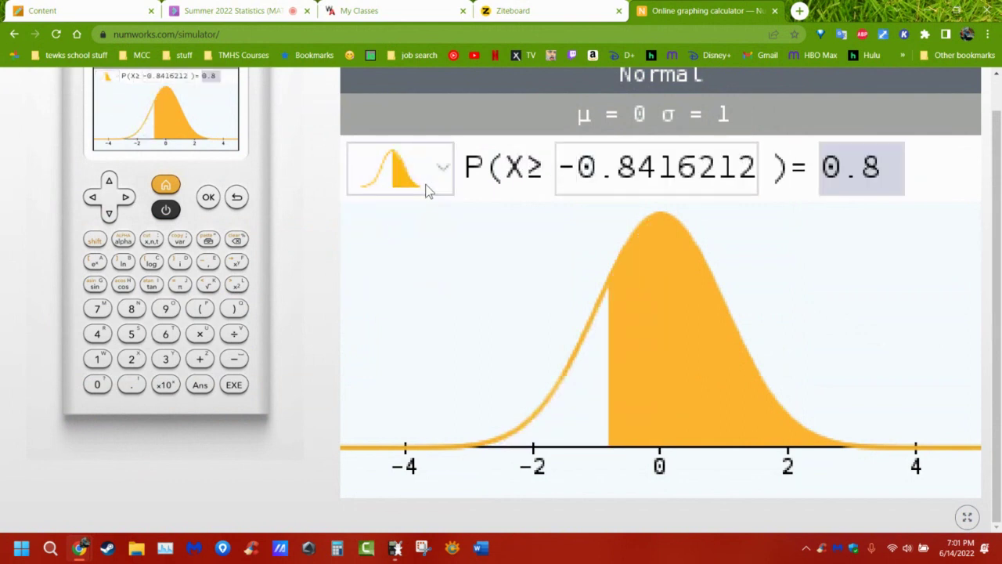
# Set the normal distribution's mean to 3 and standard deviation to 1.8, and open its probability curve
pyautogui.click(237, 198)
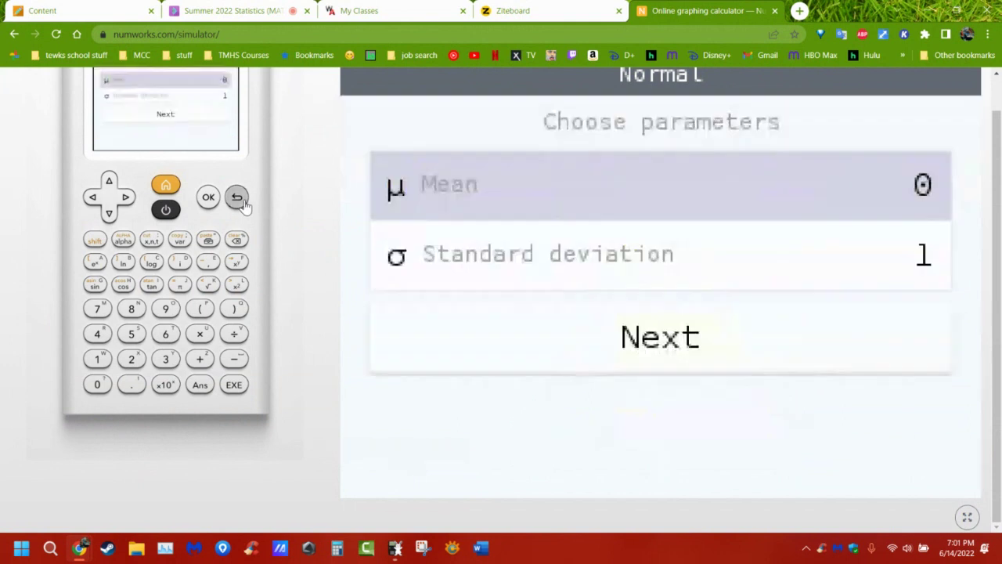
pyautogui.write('3')
pyautogui.press('Return')
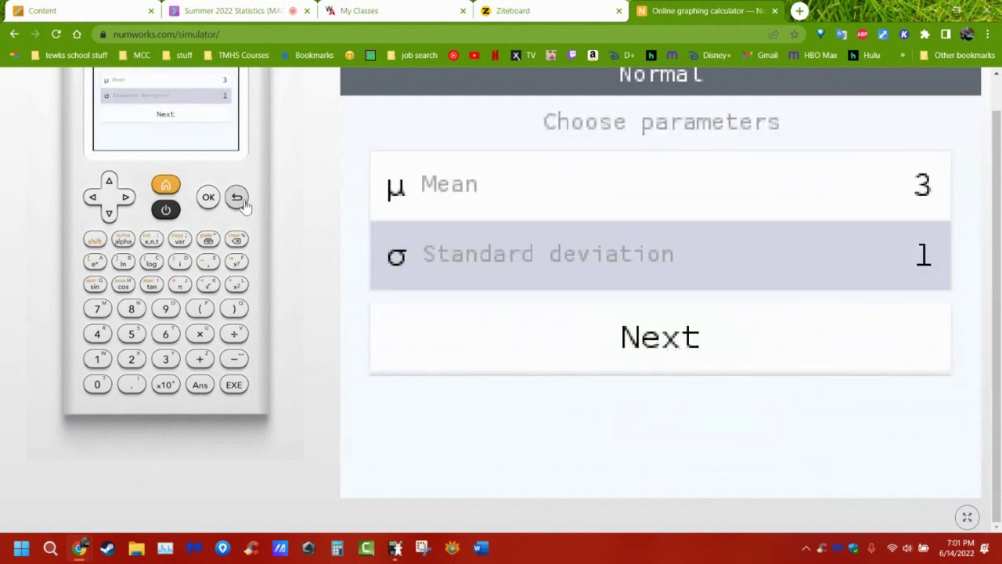
pyautogui.write('1.8')
pyautogui.press('Return')
pyautogui.press('Return')
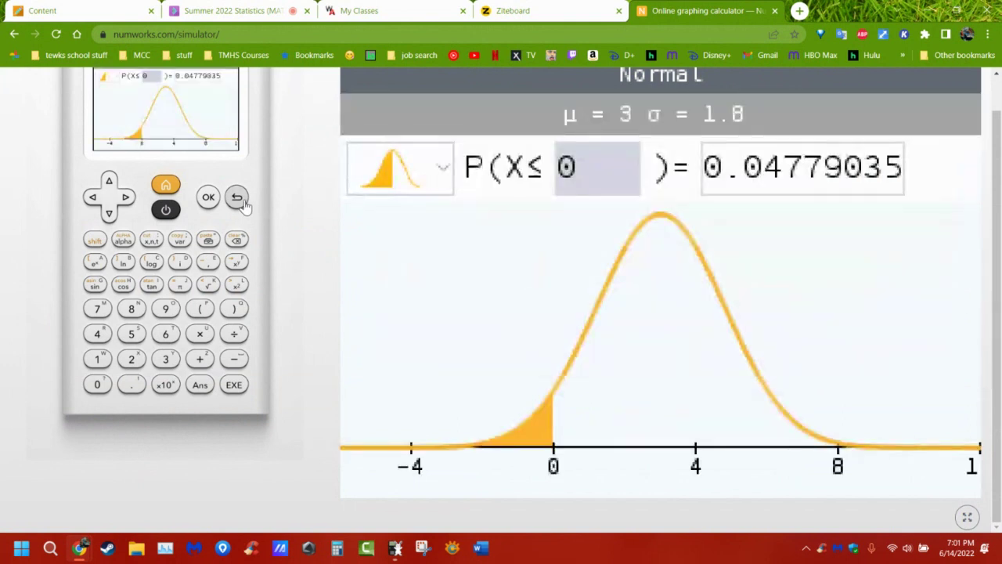
# Change the mean-3 curve to an upper-tail probability and set it to .8 to find the matching cutoff
pyautogui.press('Left')
pyautogui.press('Return')
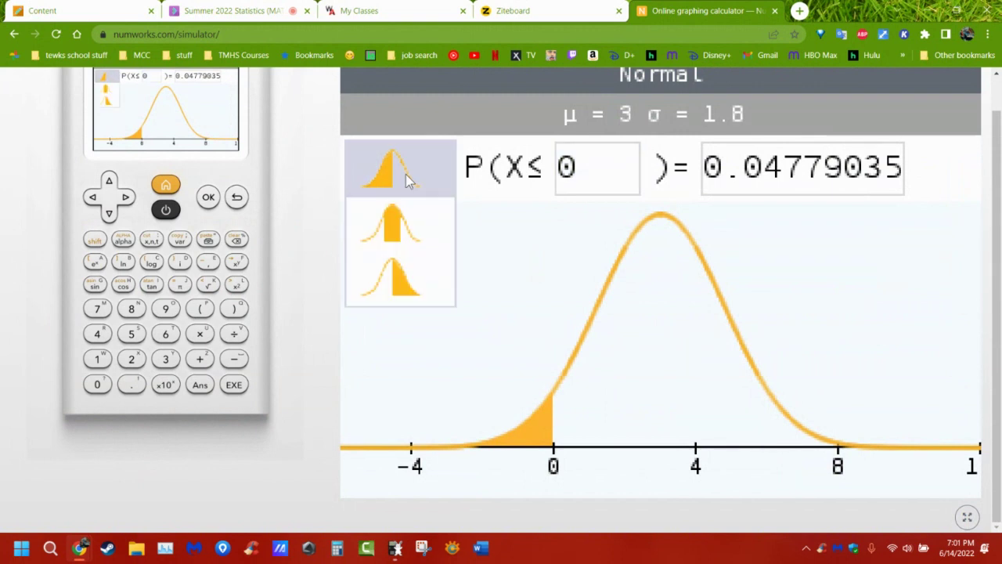
pyautogui.press('Down')
pyautogui.press('Down')
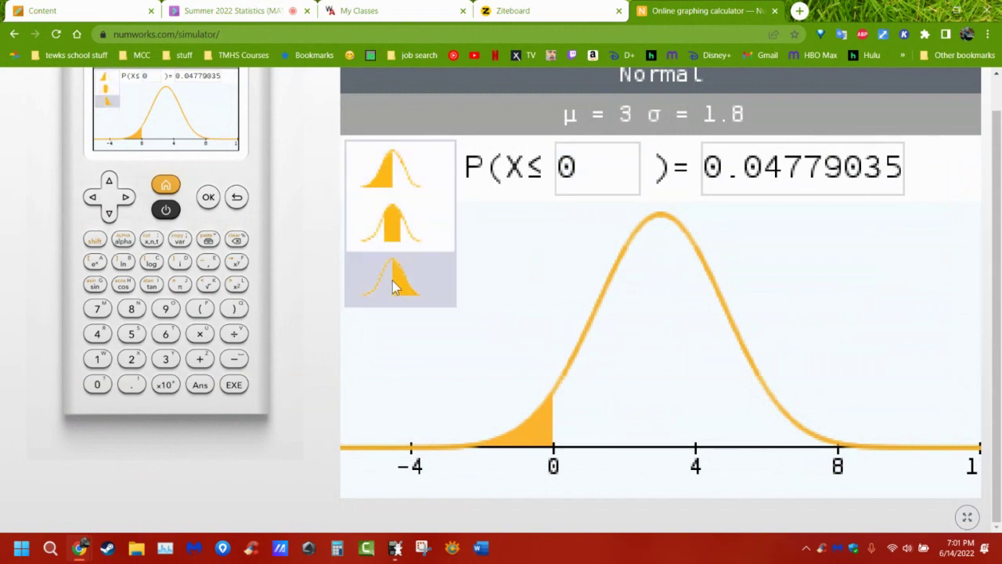
pyautogui.press('Return')
pyautogui.press('Right')
pyautogui.press('Right')
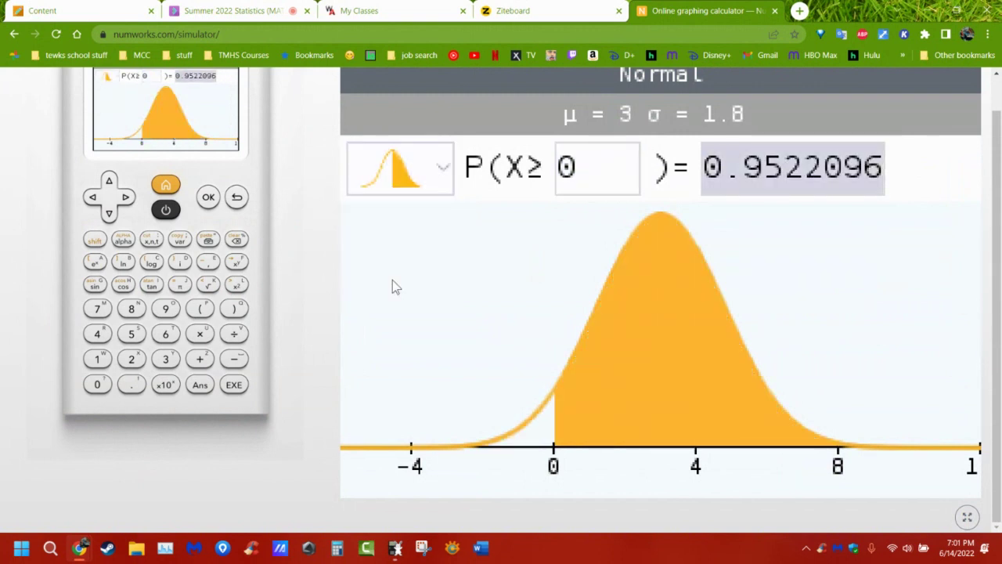
pyautogui.write('.8')
pyautogui.press('Return')
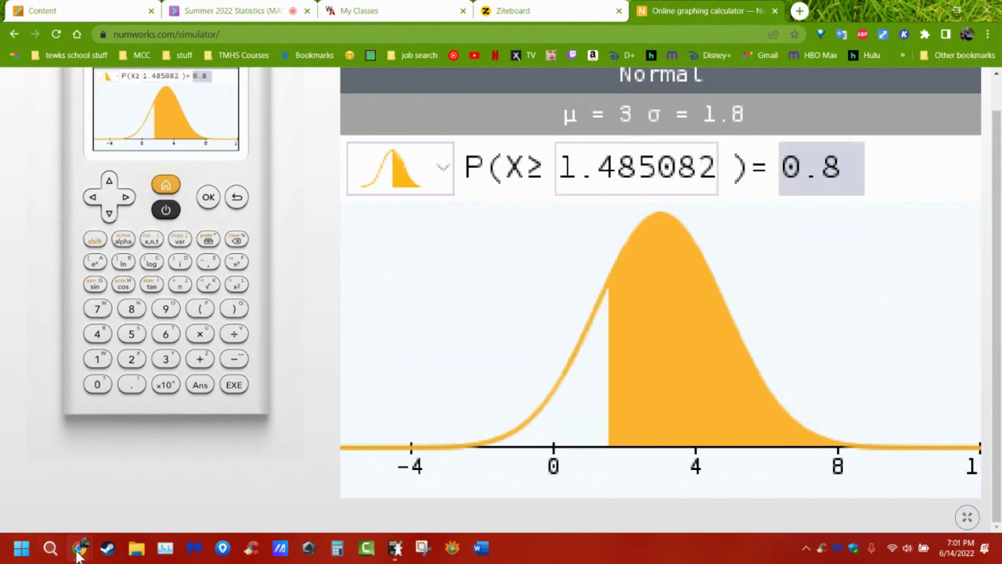
# Check question 7's parameters in the assignment preview, and set the normal distribution's mean to 4 and standard deviation to 2
pyautogui.moveTo(79, 550)
pyautogui.click(333, 458)
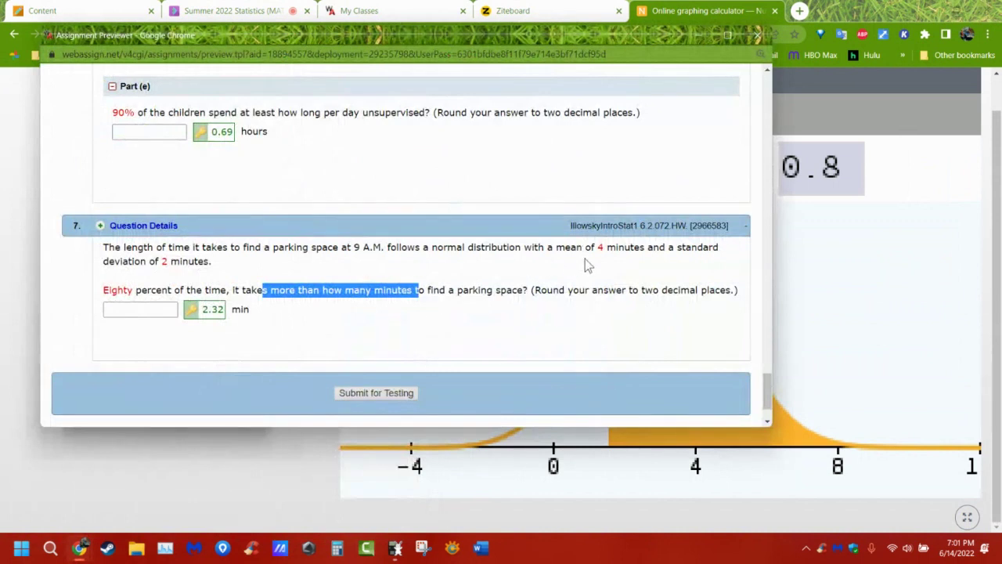
pyautogui.click(827, 298)
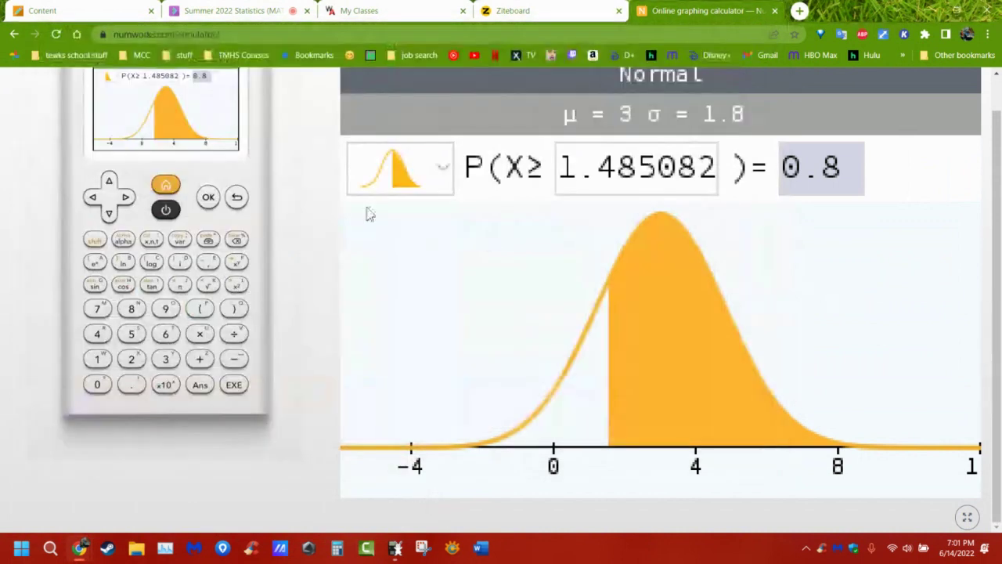
pyautogui.click(236, 197)
pyautogui.write('4')
pyautogui.press('Return')
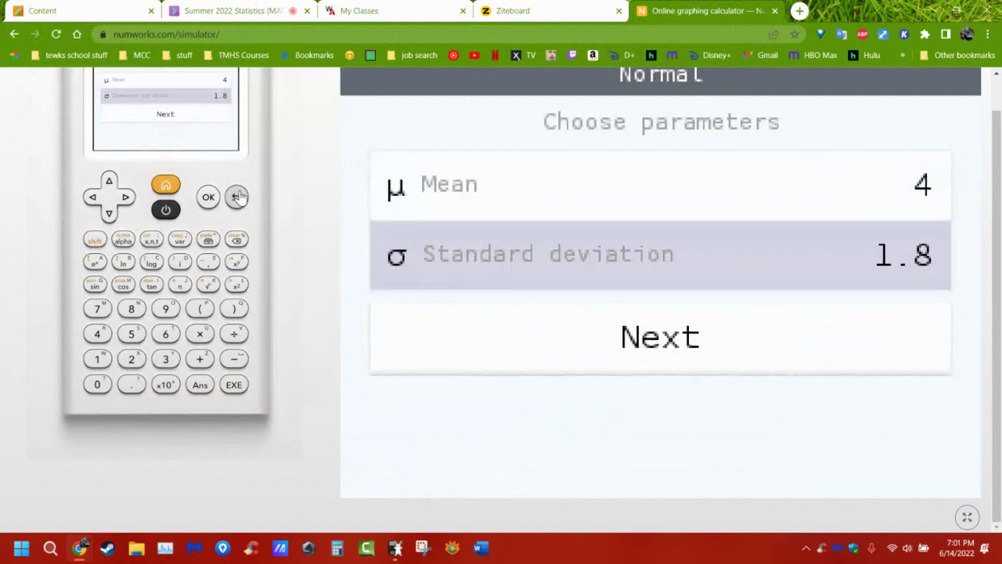
pyautogui.write('2')
pyautogui.press('Return')
pyautogui.press('Return')
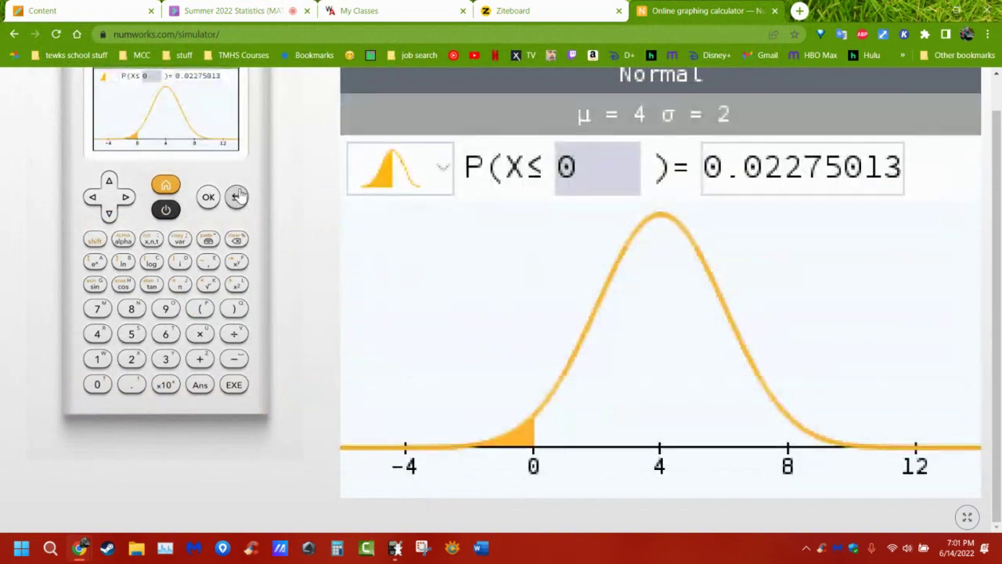
# Change the parking-time curve to an upper-tail probability and set it to .8 to find the minimum minutes
pyautogui.press('Left')
pyautogui.press('Return')
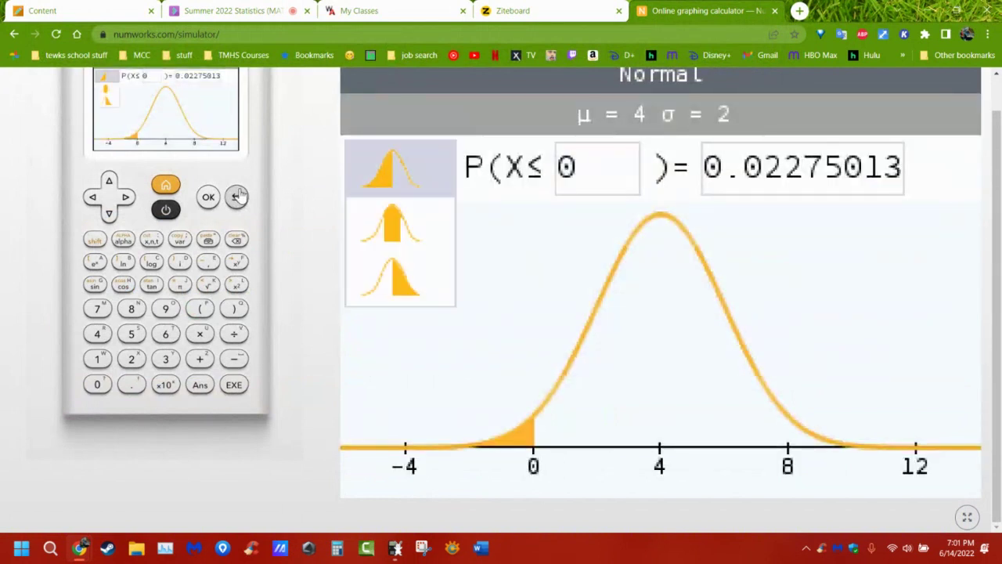
pyautogui.press('Down')
pyautogui.press('Down')
pyautogui.press('Return')
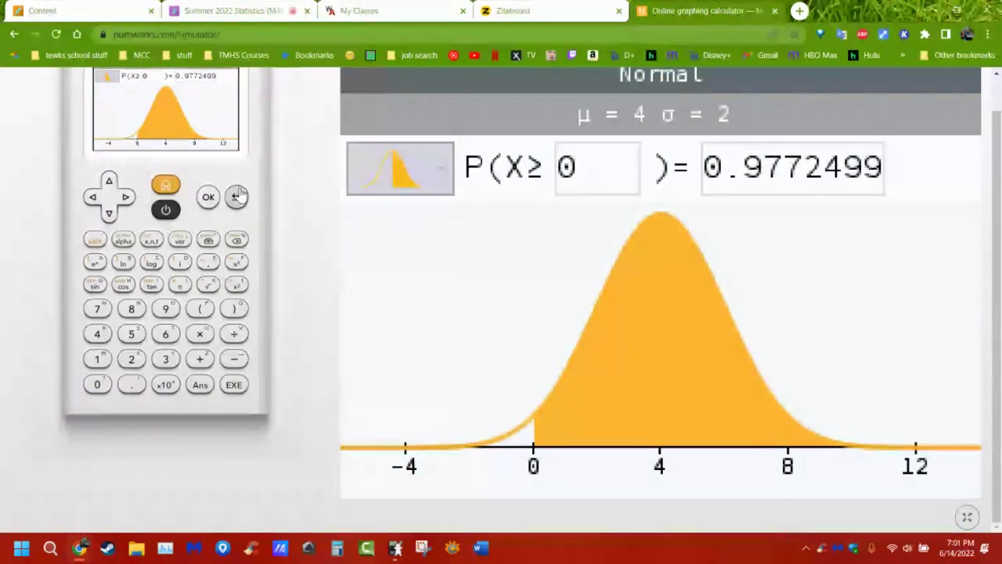
pyautogui.press('Right')
pyautogui.press('Right')
pyautogui.write('.8')
pyautogui.press('Return')
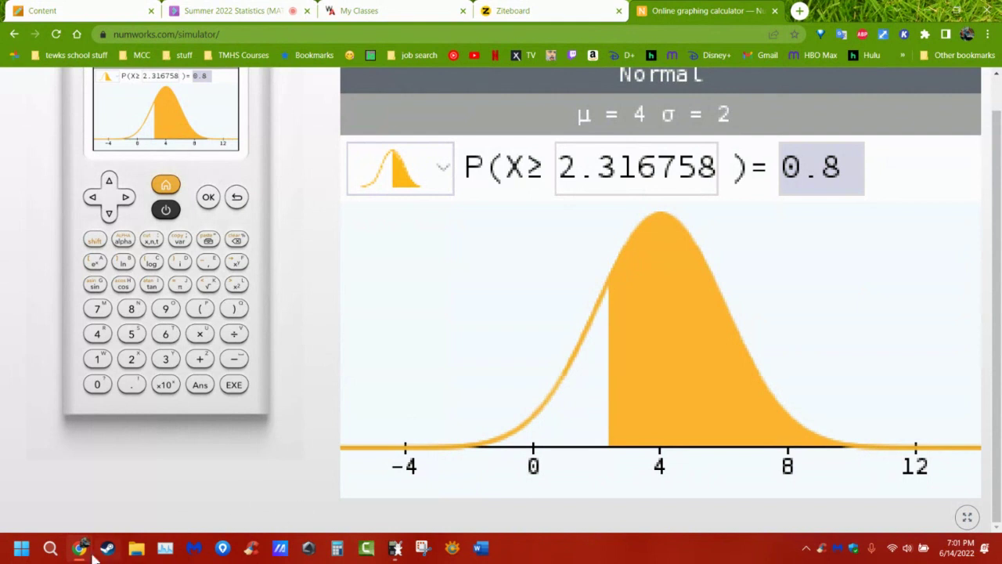
# Compare the cutoff with question 7's answer key, view the earlier invNorm calculations on the TI-84 emulator, and return to the NumWorks simulator
pyautogui.moveTo(80, 547)
pyautogui.click(352, 470)
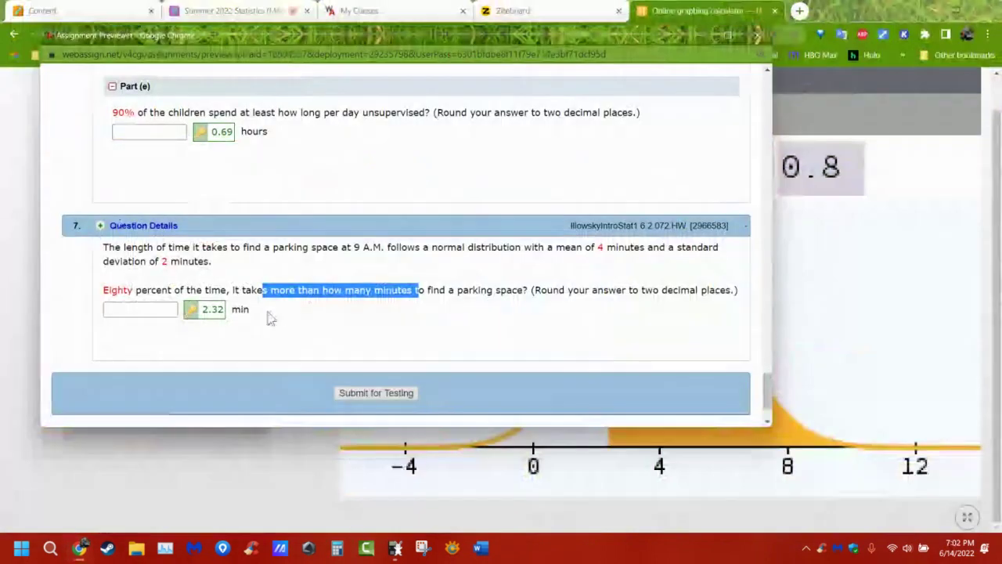
pyautogui.click(395, 548)
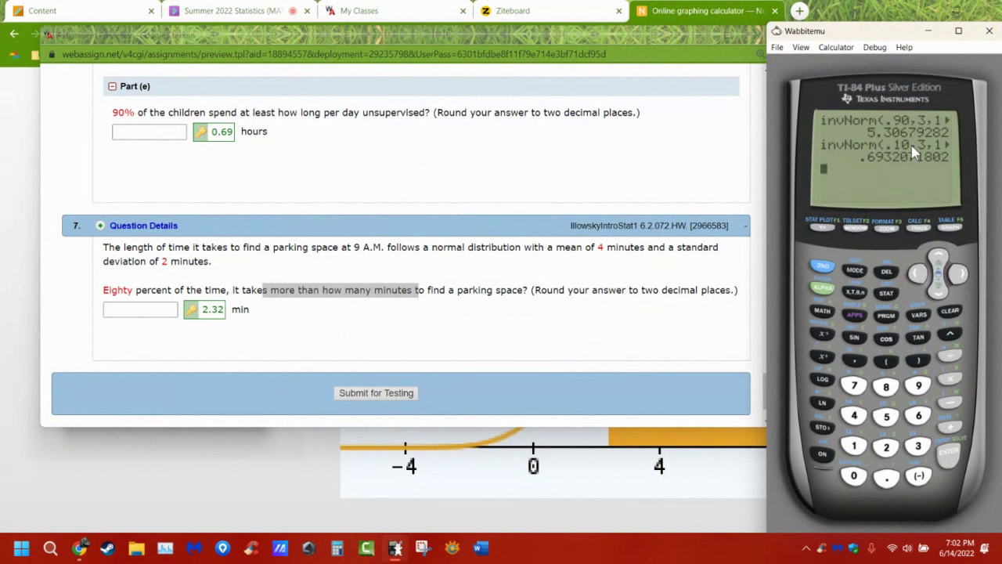
pyautogui.click(77, 550)
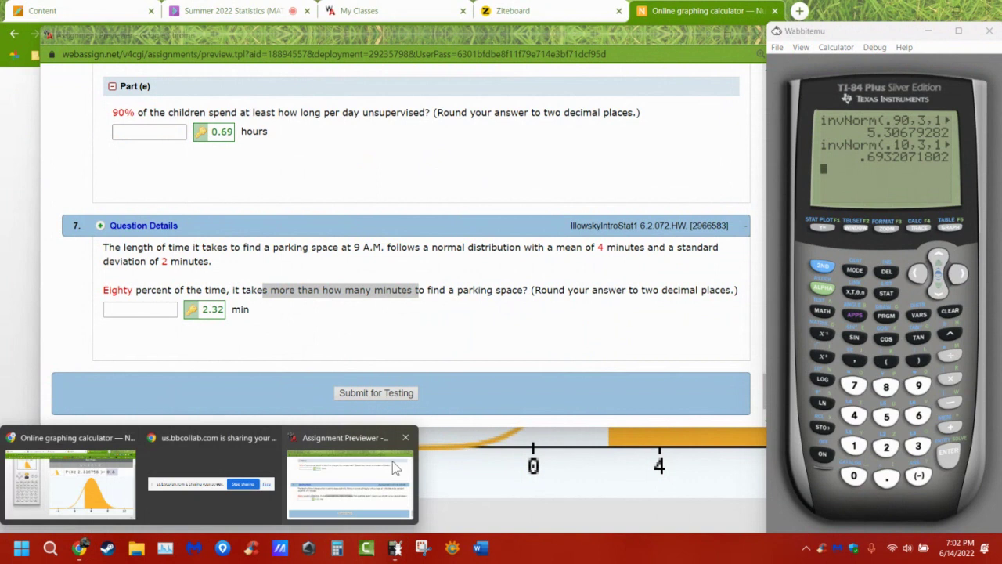
pyautogui.click(64, 456)
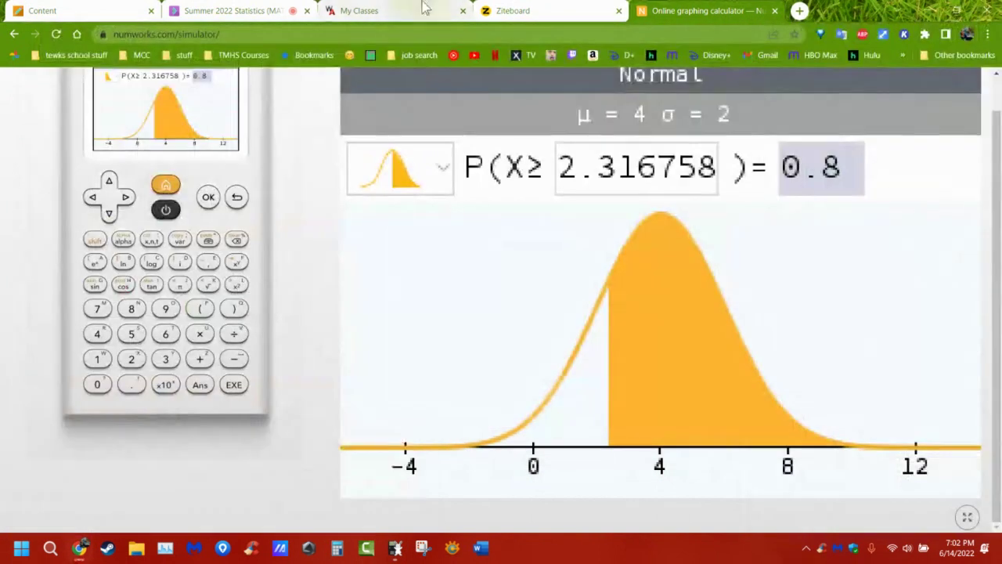
# Switch to the Collaborate session and check its attendee list and chat, plus the system calendar for June 2022
pyautogui.click(214, 22)
pyautogui.click(916, 280)
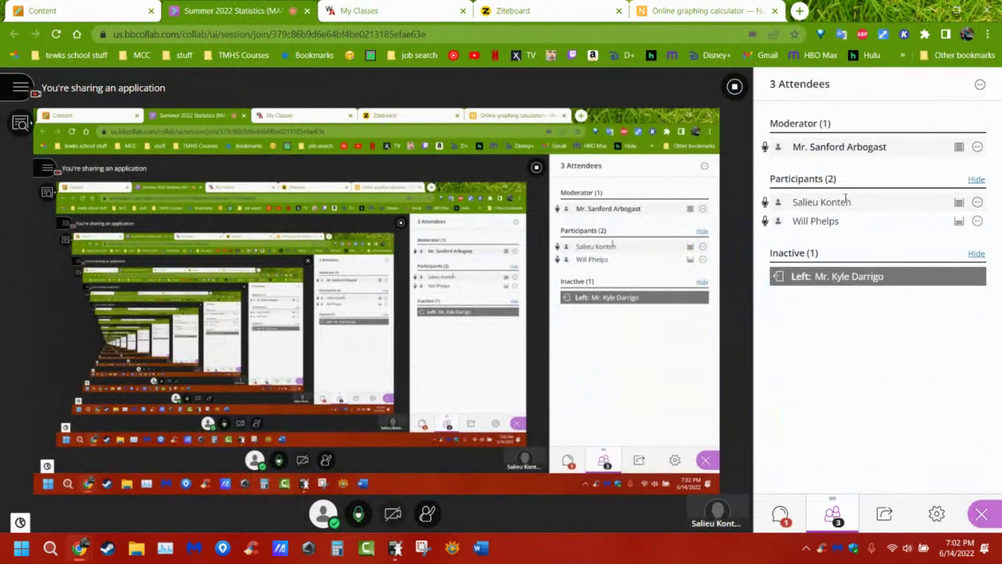
pyautogui.click(782, 515)
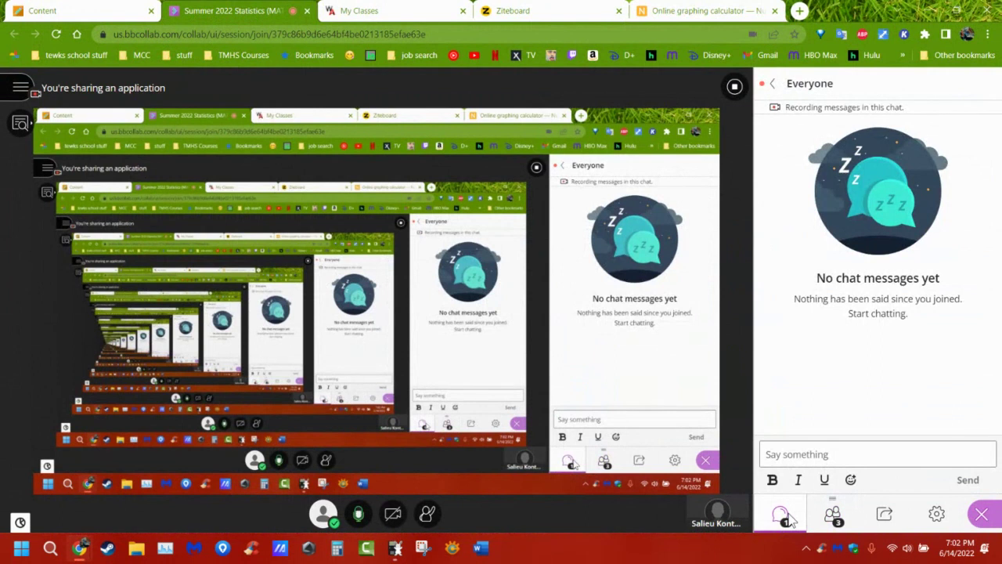
pyautogui.click(834, 515)
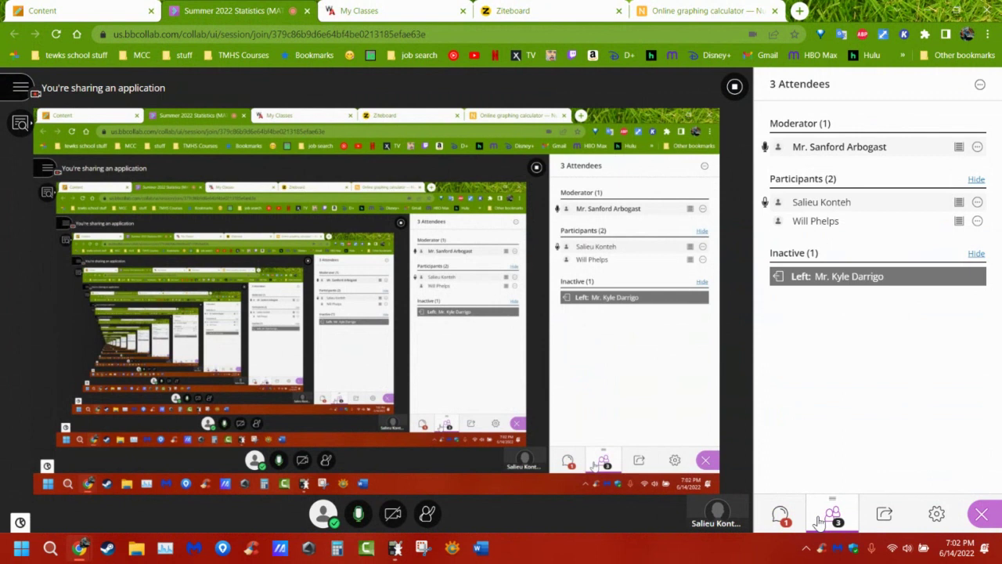
pyautogui.click(960, 548)
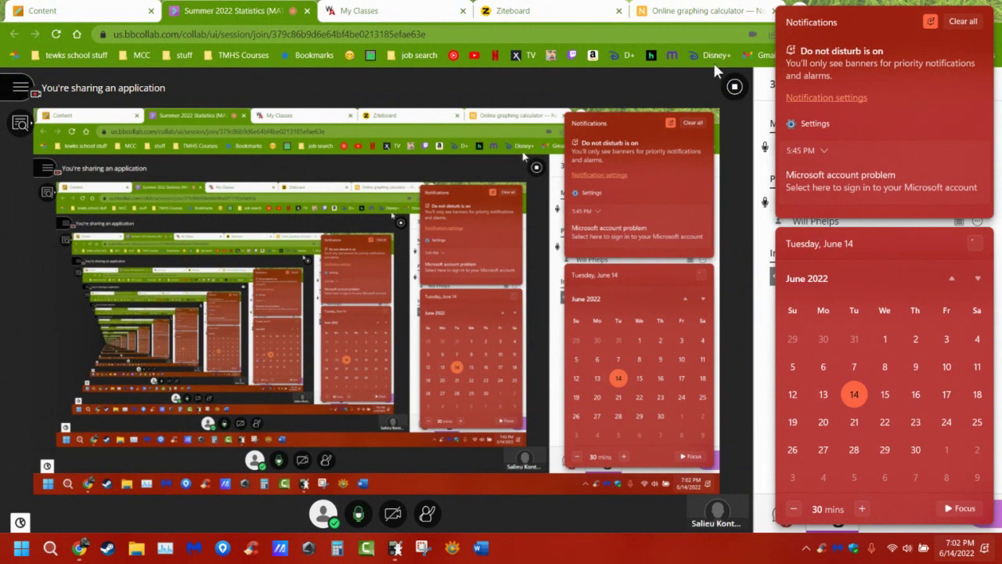
pyautogui.click(669, 86)
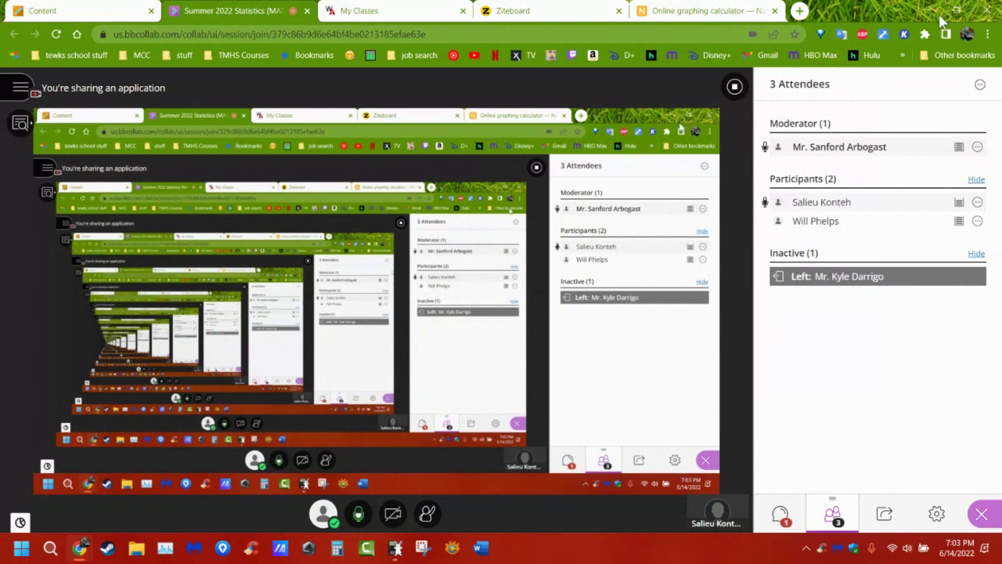
# Open the Test 1 assignment preview from the WebAssign class list and look through its question numbers and first questions
pyautogui.click(413, 13)
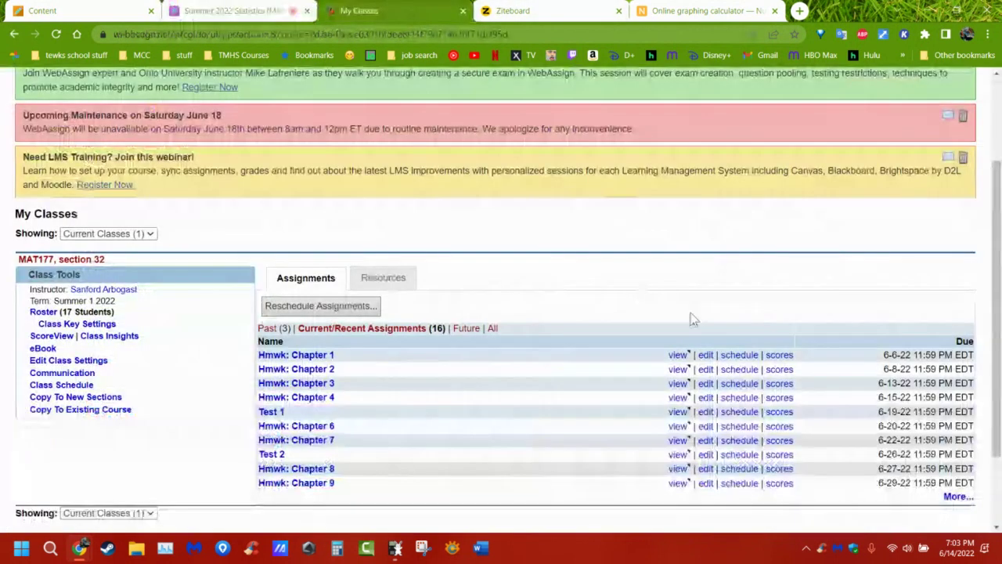
pyautogui.click(677, 412)
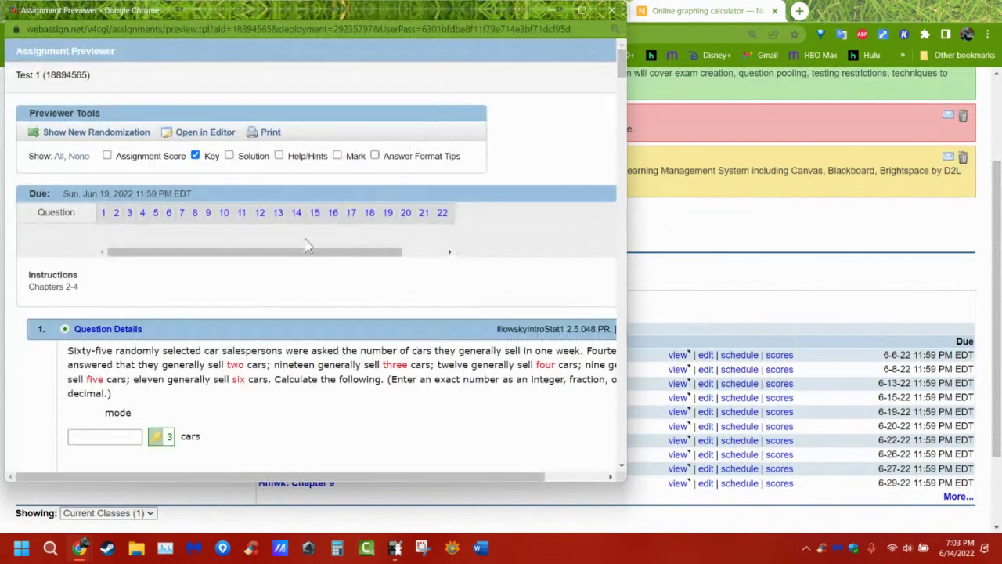
pyautogui.moveTo(295, 259); pyautogui.dragTo(402, 261)
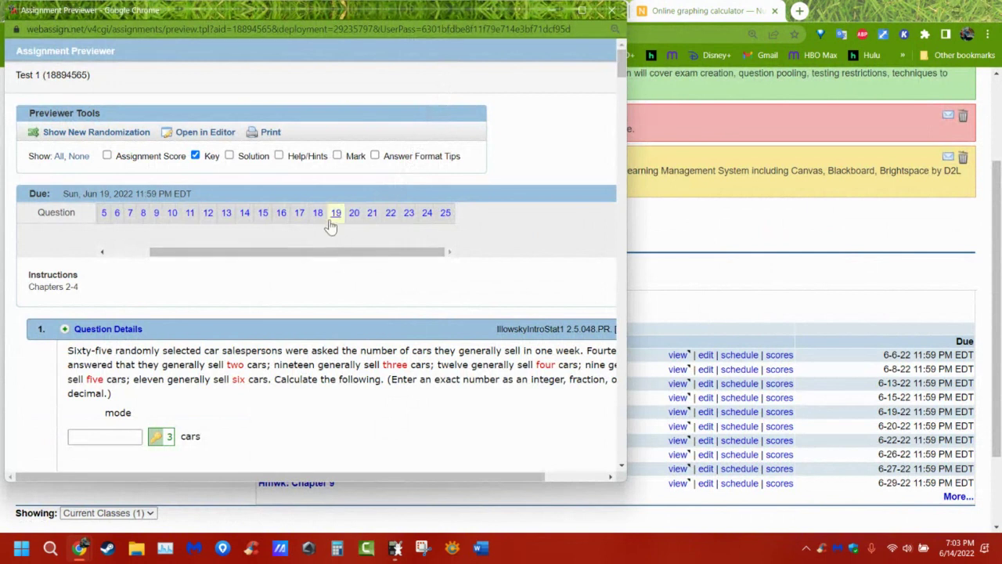
pyautogui.moveTo(246, 267); pyautogui.dragTo(246, 259)
pyautogui.scroll(-4, 530, 292)
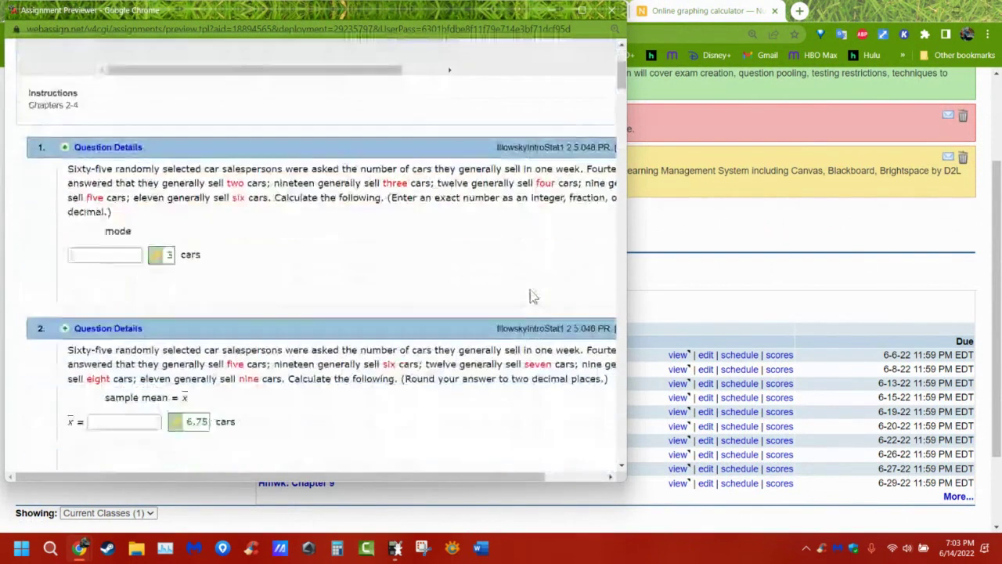
# Look through the Test 1 preview from the first questions to question 25 and back up to the chapter 3 probability questions
pyautogui.scroll(-3, 530, 300)
pyautogui.scroll(5, 527, 300)
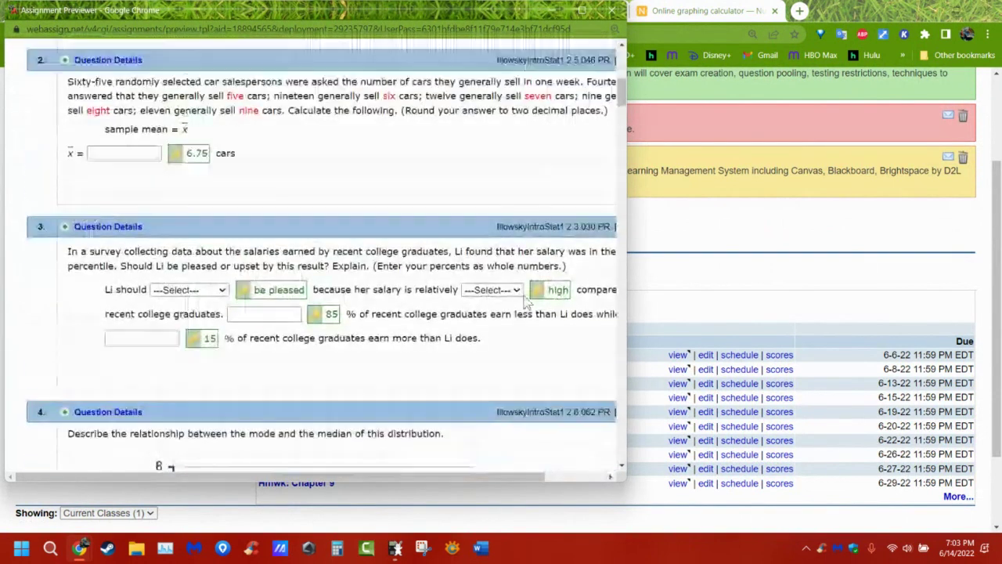
pyautogui.scroll(-15, 528, 306)
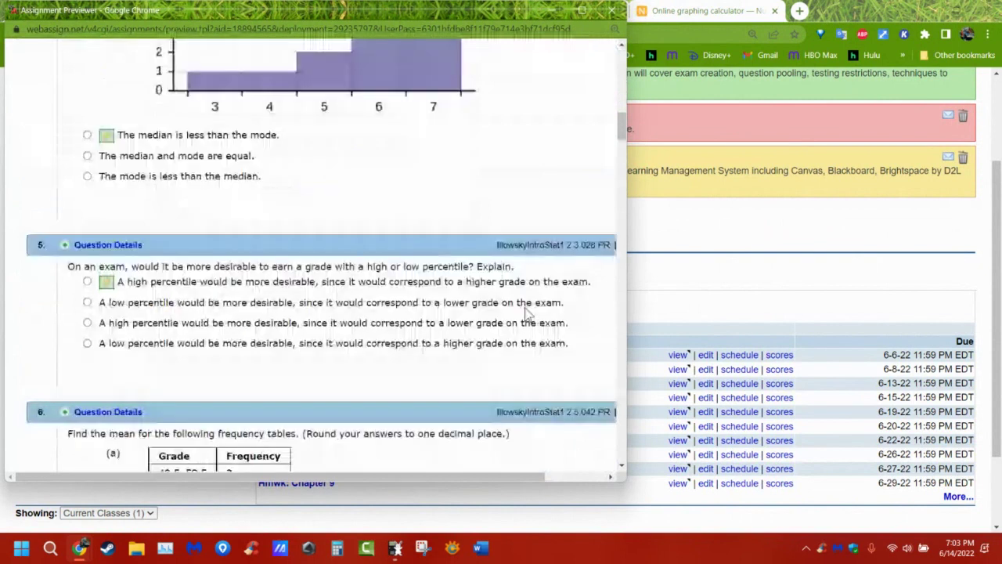
pyautogui.scroll(-2, 525, 317)
pyautogui.scroll(3, 526, 316)
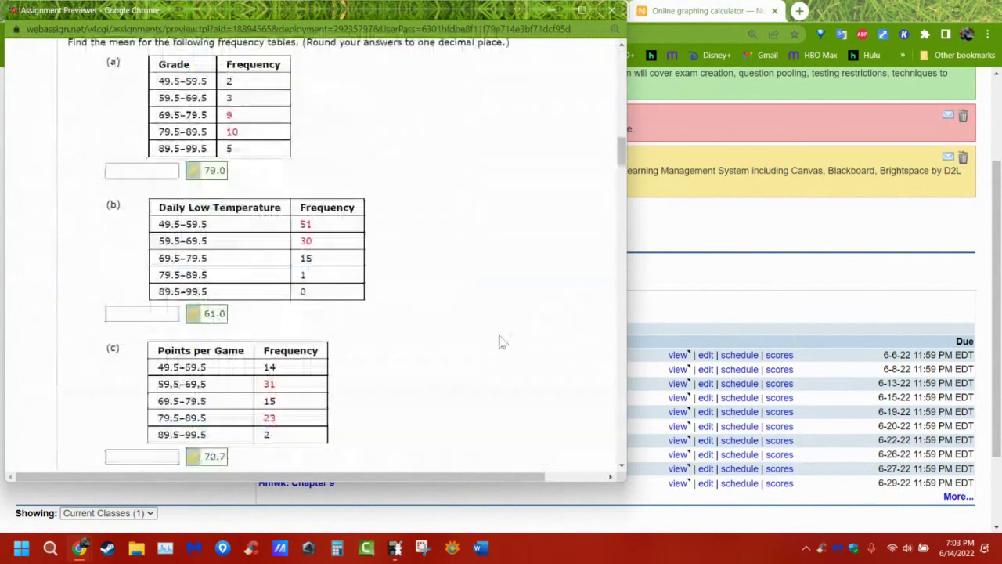
pyautogui.scroll(-6, 522, 243)
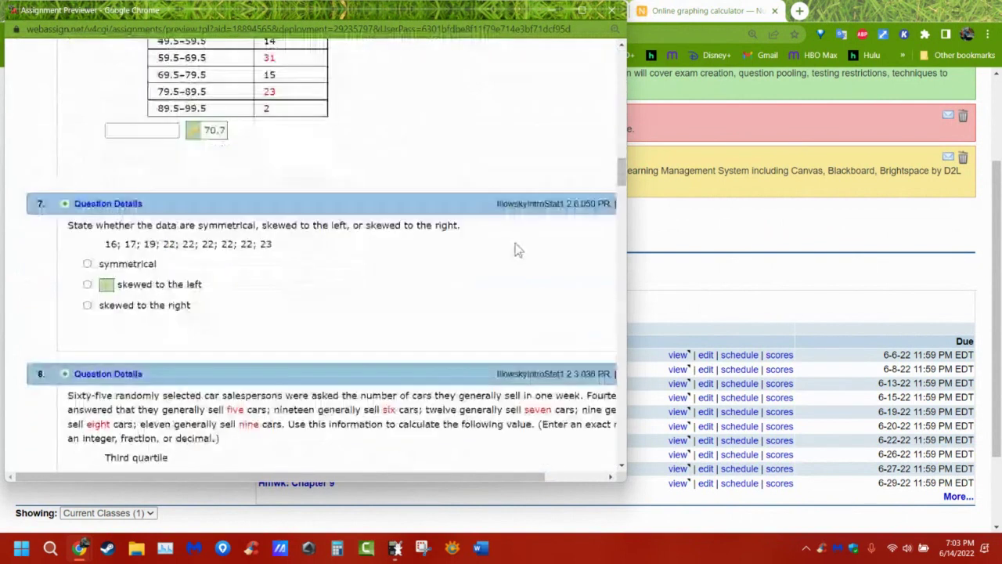
pyautogui.scroll(-5, 503, 255)
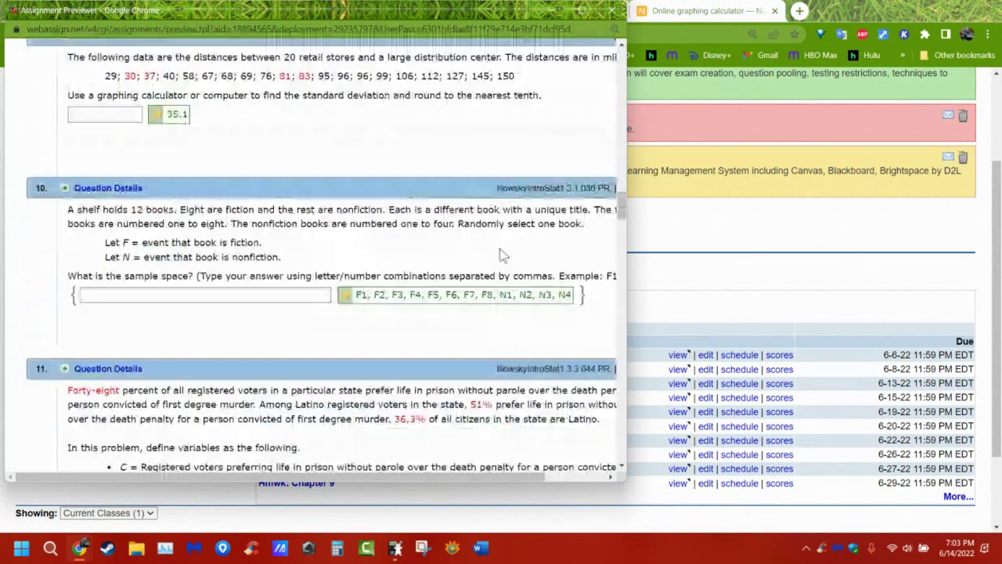
pyautogui.scroll(-5, 503, 255)
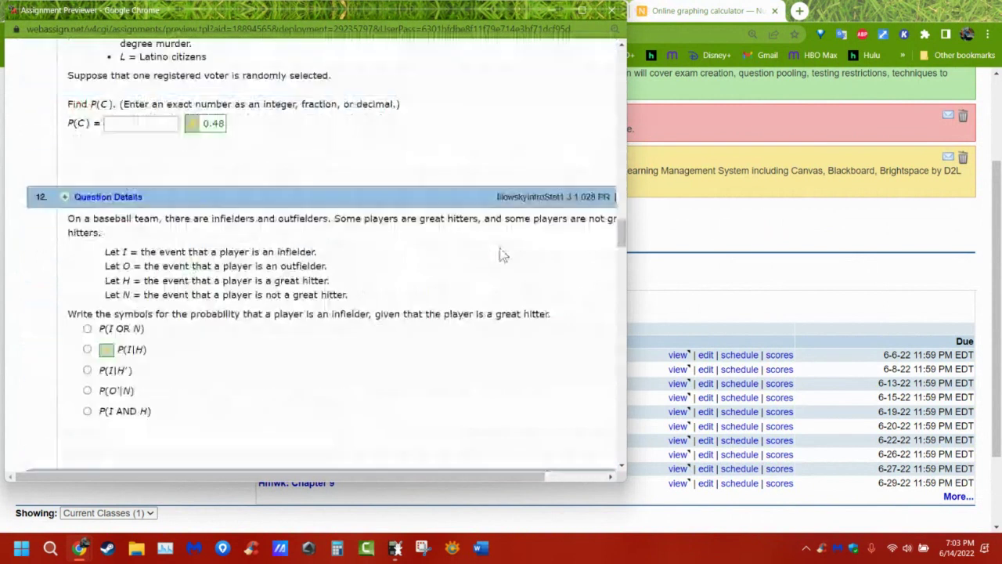
pyautogui.scroll(-10, 500, 254)
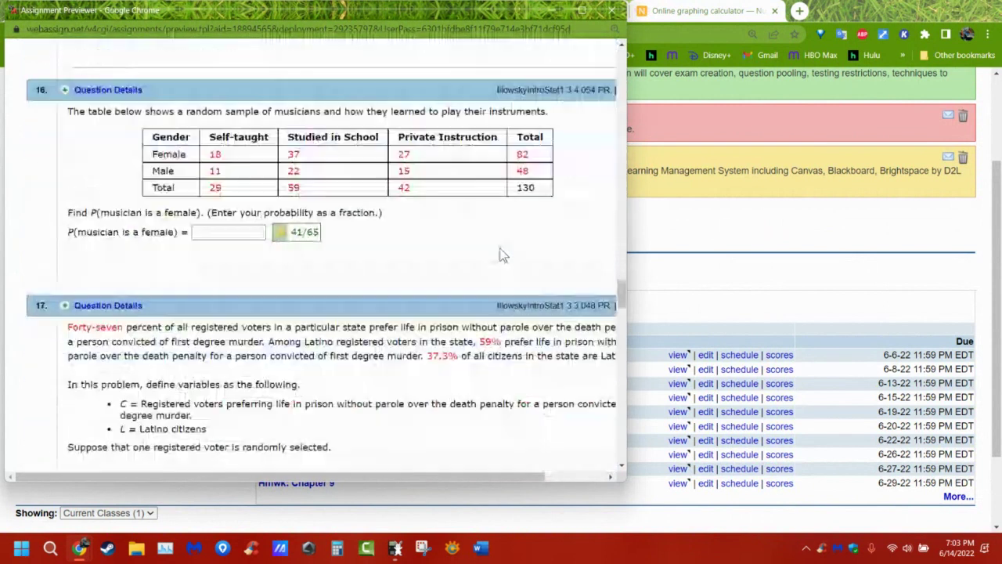
pyautogui.scroll(-4, 503, 255)
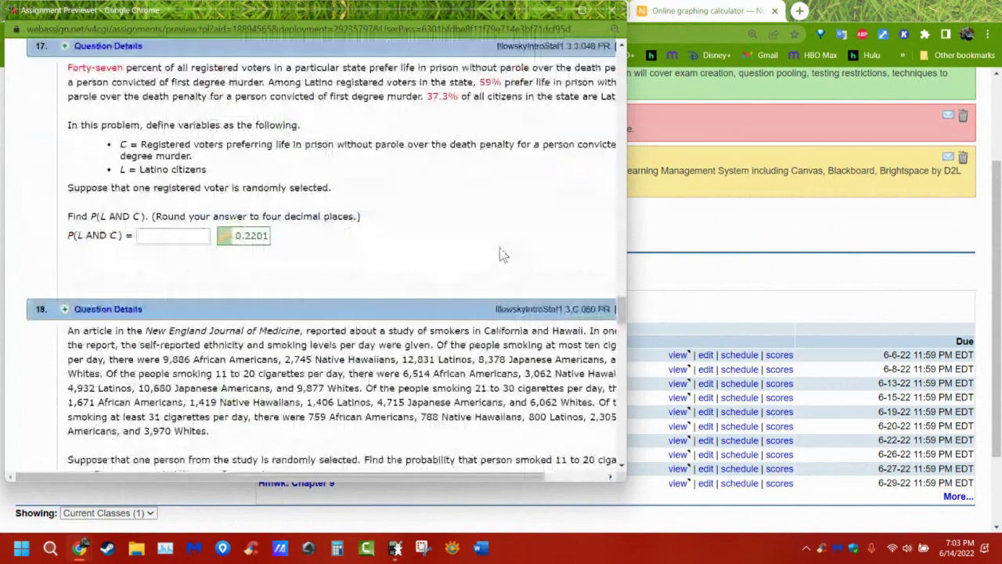
pyautogui.scroll(-2, 503, 254)
pyautogui.scroll(-10, 495, 257)
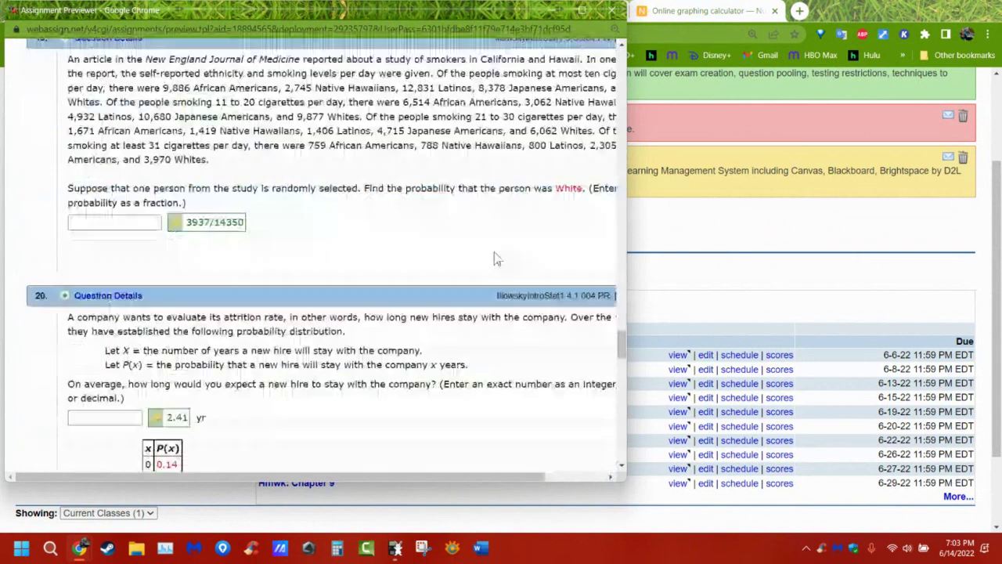
pyautogui.scroll(-15, 416, 269)
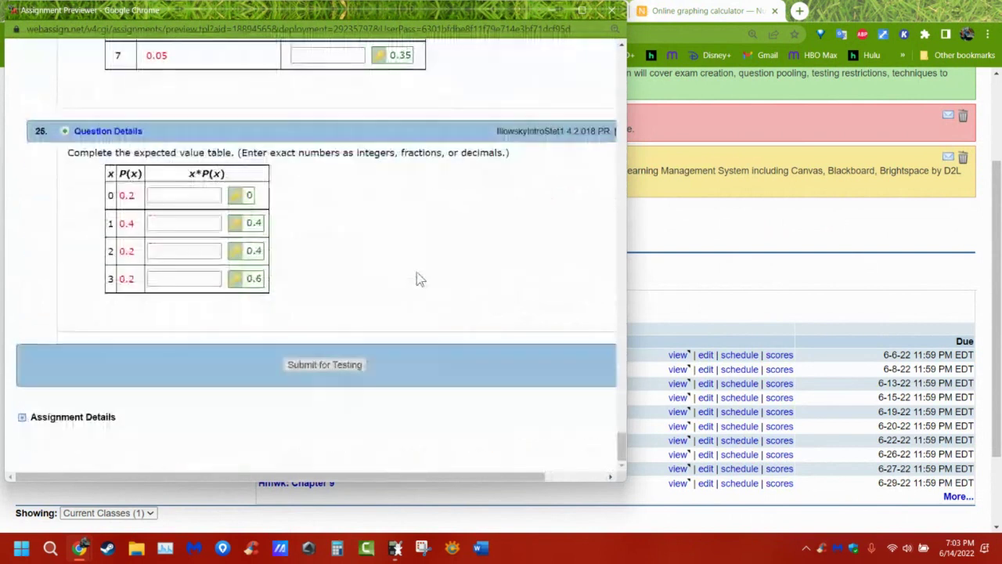
pyautogui.scroll(9, 419, 280)
pyautogui.scroll(20, 419, 280)
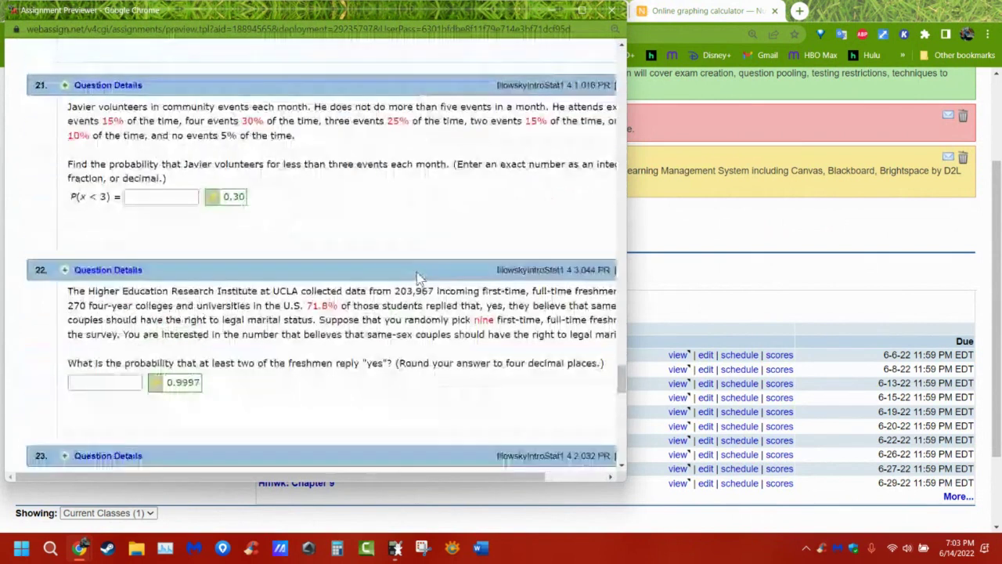
pyautogui.scroll(20, 352, 313)
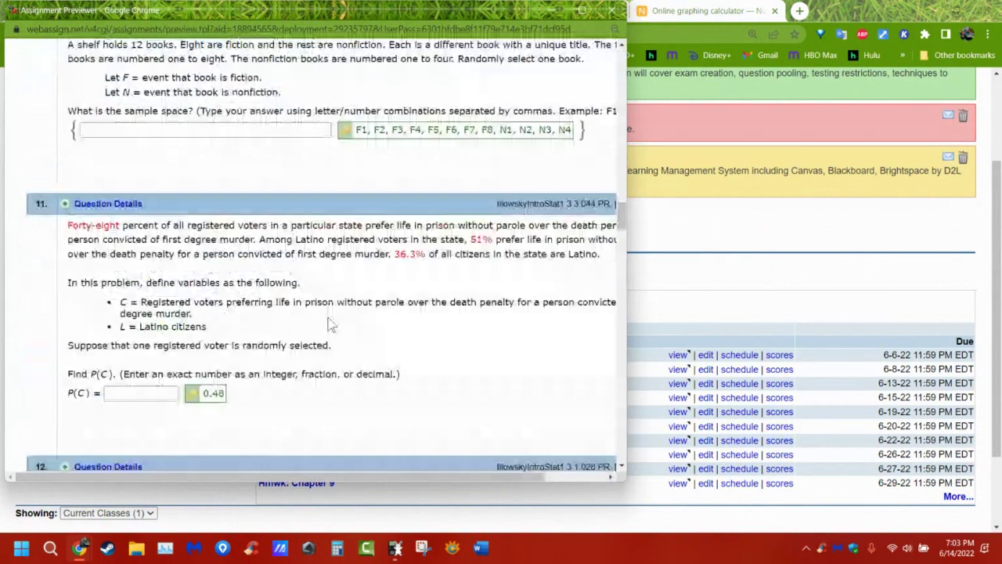
# Close the Test 1 preview and show the full list of current assignments for MAT177, section 32
pyautogui.click(615, 12)
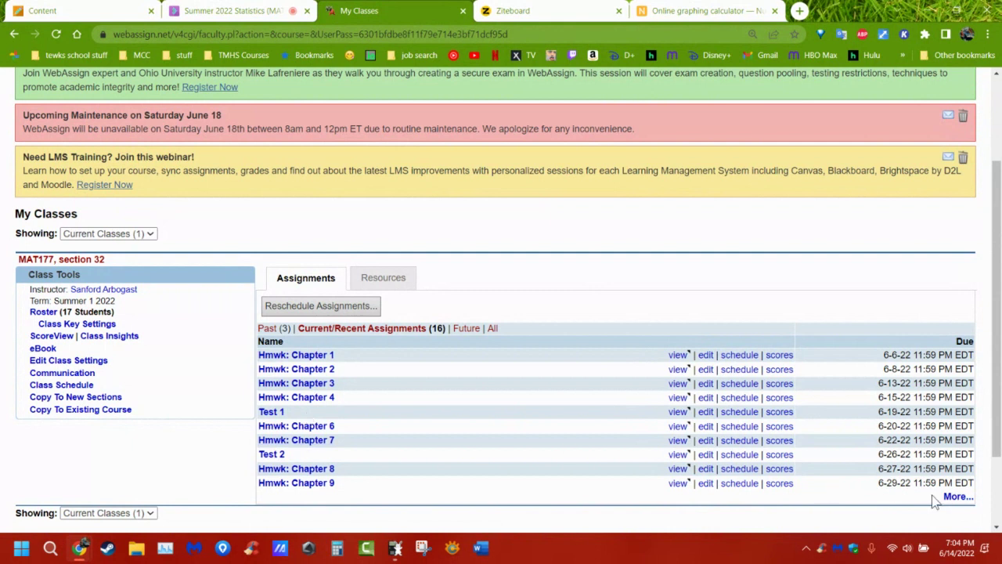
pyautogui.click(956, 496)
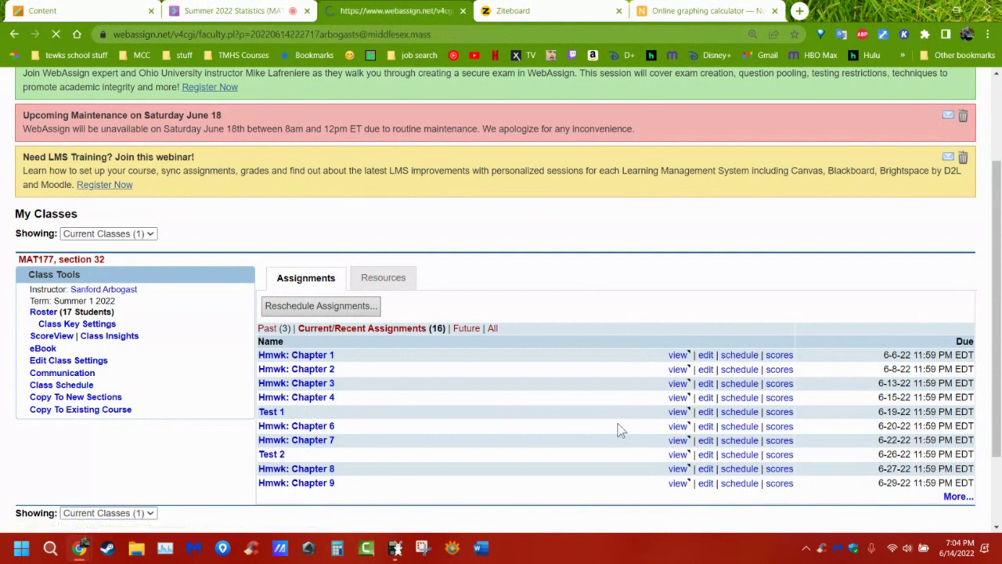
pyautogui.scroll(-3, 606, 423)
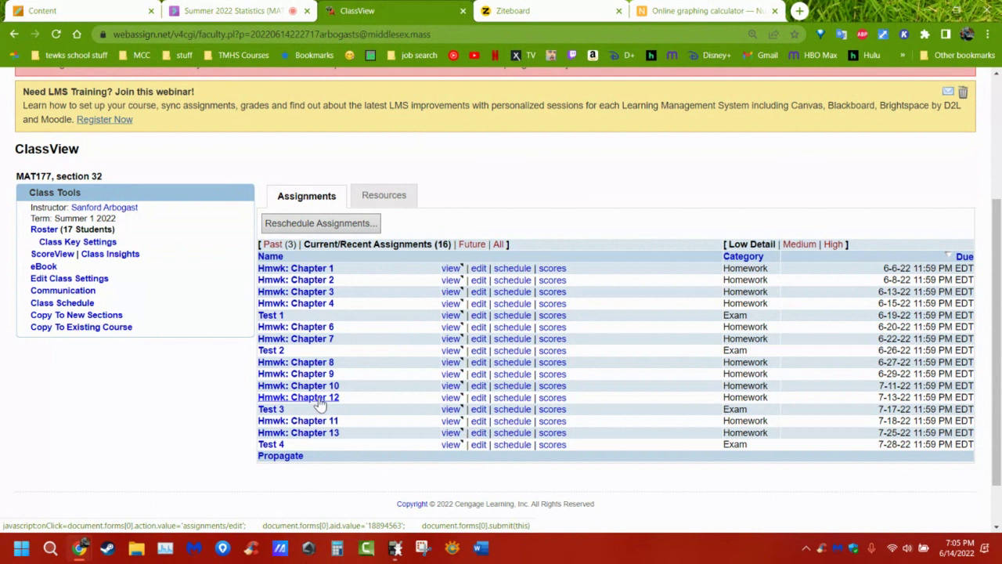
# Open the class in Student View and go to question 10 of Test 1
pyautogui.scroll(3, 808, 226)
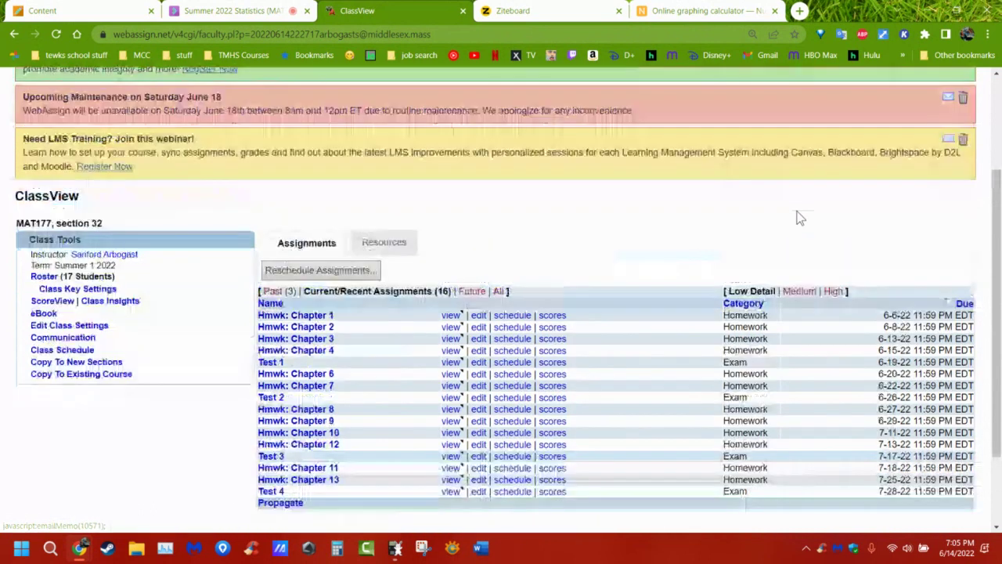
pyautogui.click(860, 90)
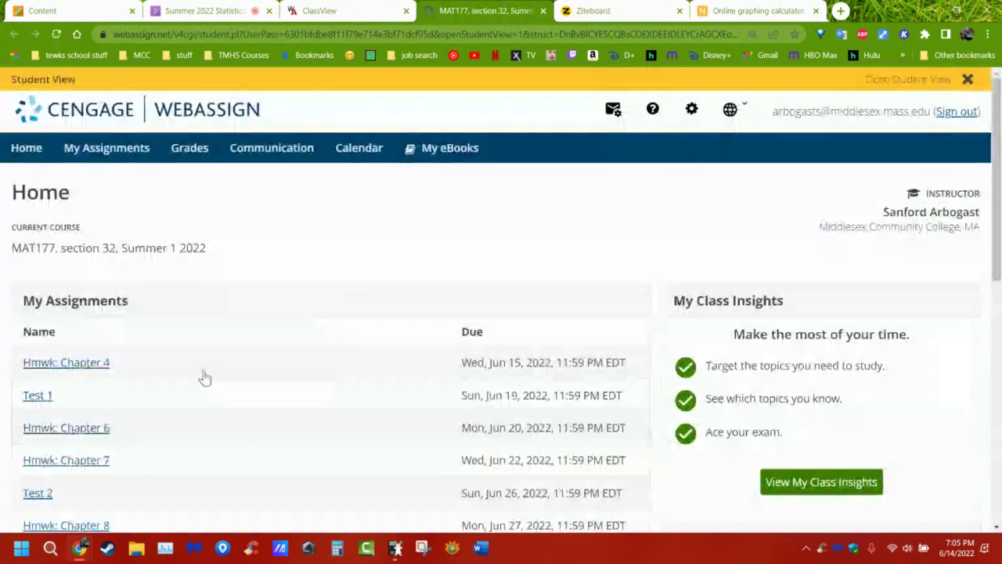
pyautogui.click(36, 396)
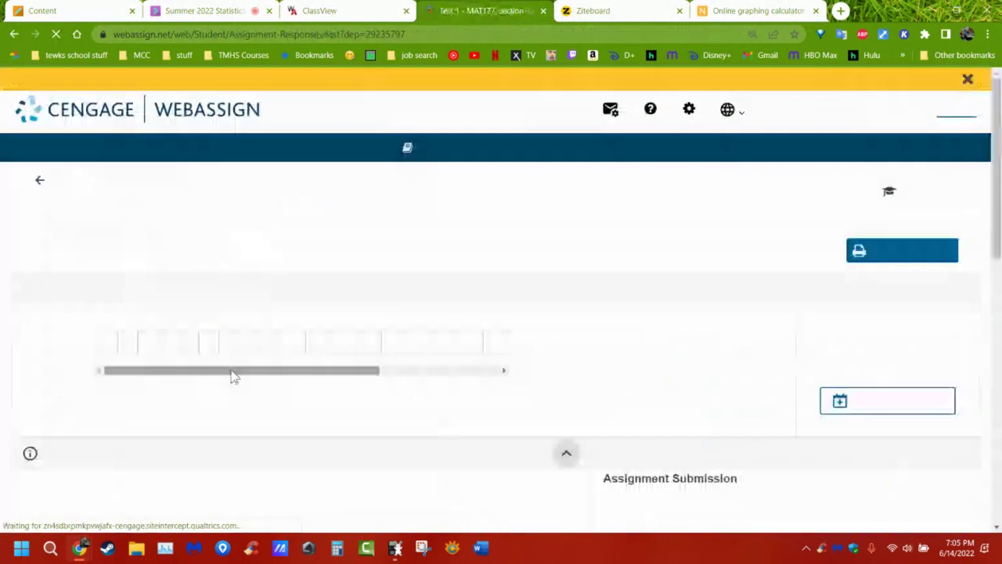
pyautogui.click(292, 353)
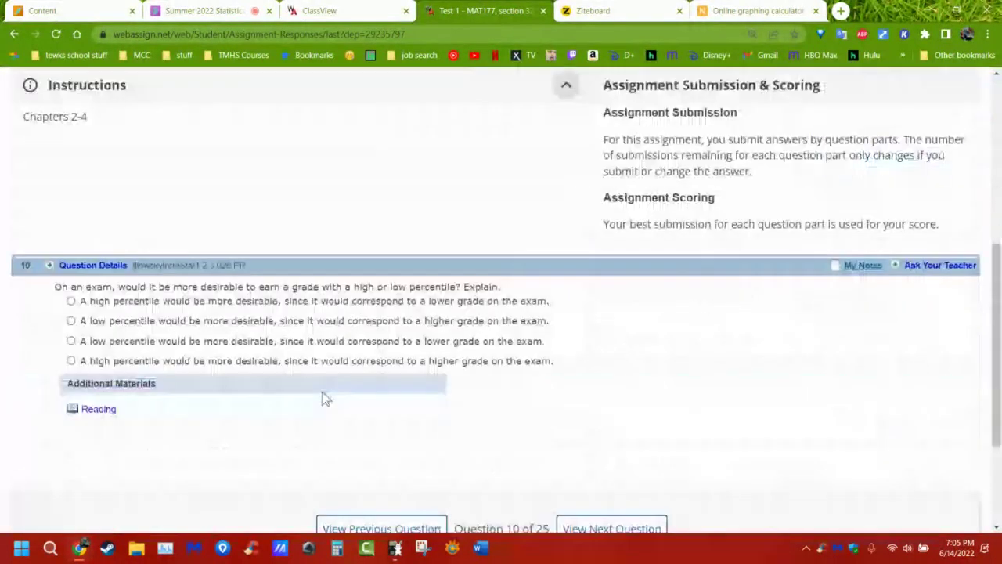
# Open question 10's textbook reading, look over section 2.3 on quartiles, percentiles and the median, and close it
pyautogui.click(94, 273)
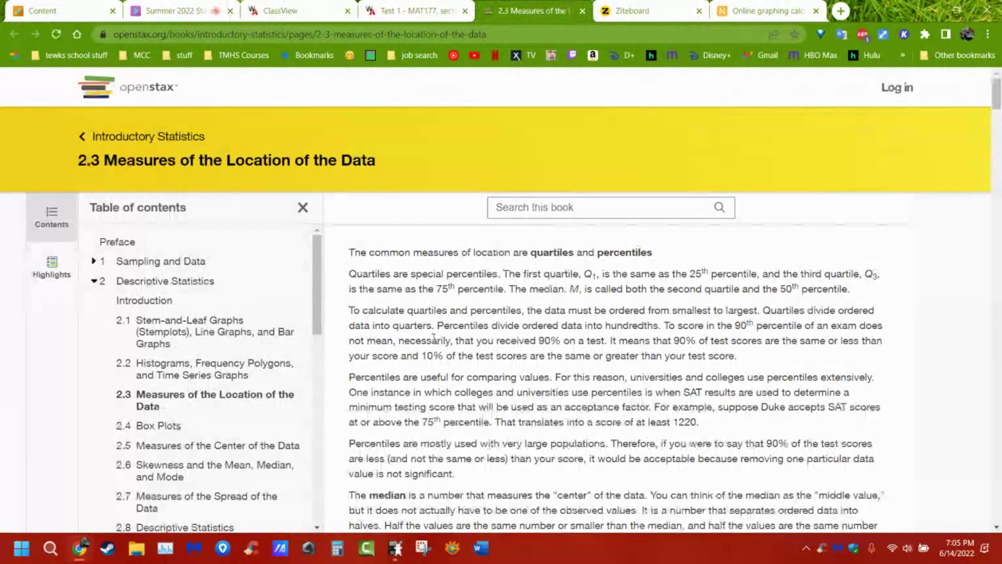
pyautogui.scroll(-2, 428, 344)
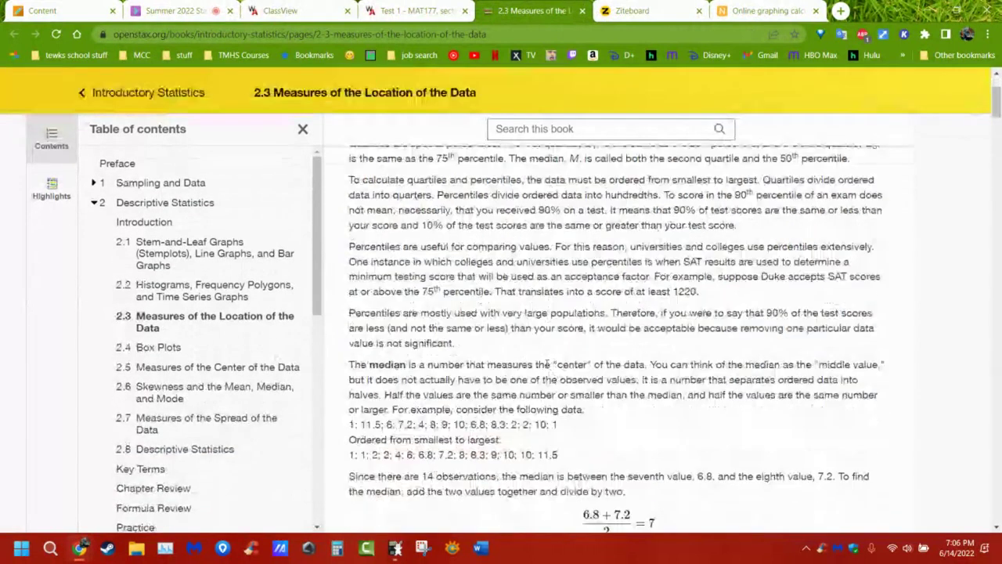
pyautogui.scroll(-3, 548, 364)
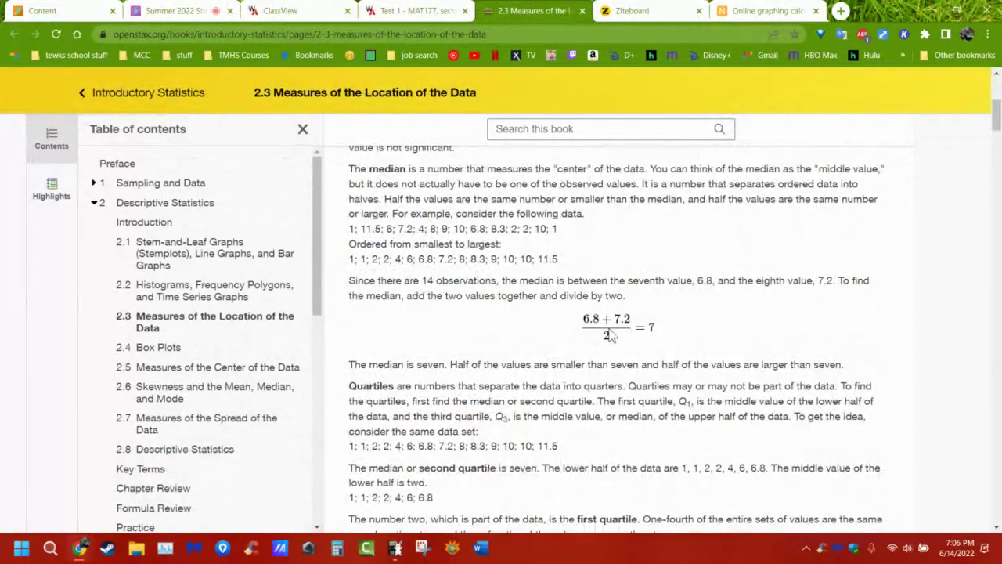
pyautogui.click(582, 14)
# View more of the Test 1 question number strip and highlight the section number 2.3 in question 10's header
pyautogui.scroll(3, 627, 402)
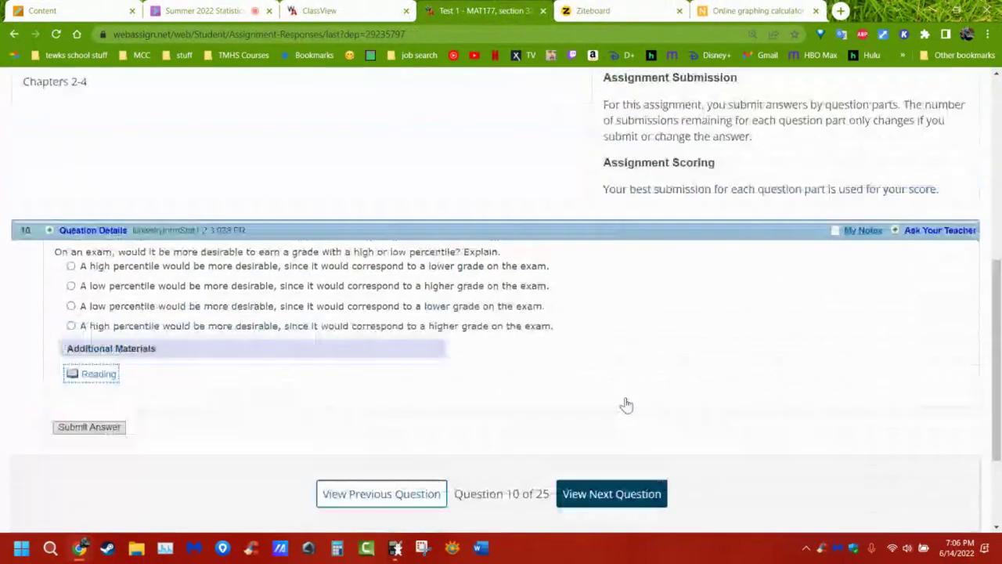
pyautogui.scroll(2, 548, 367)
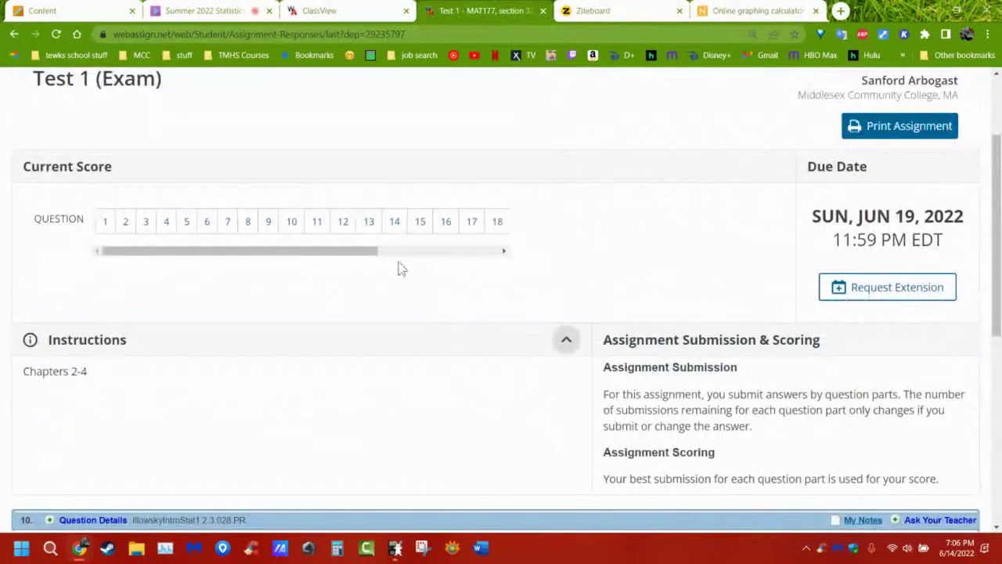
pyautogui.moveTo(372, 258); pyautogui.dragTo(429, 253)
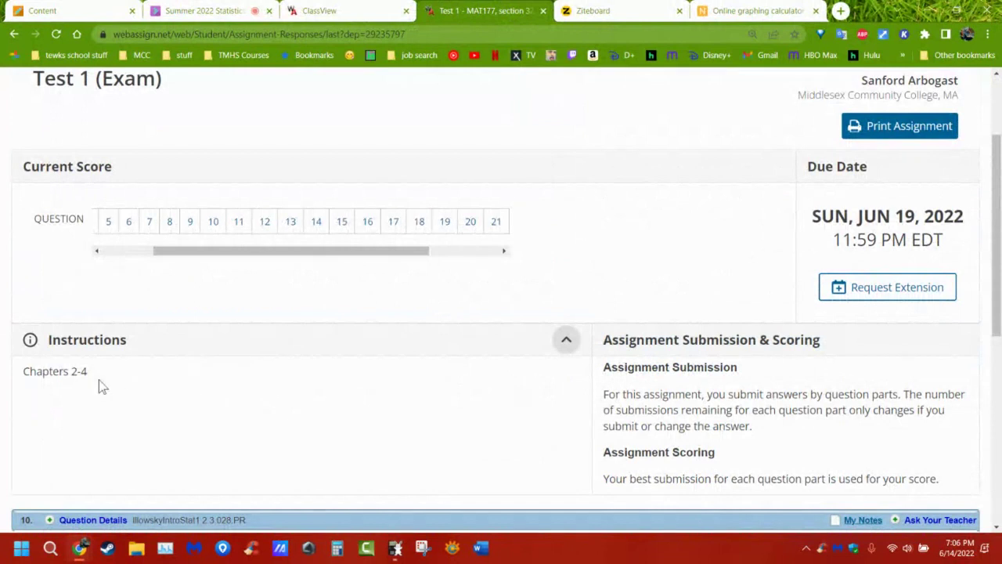
pyautogui.scroll(-3, 379, 388)
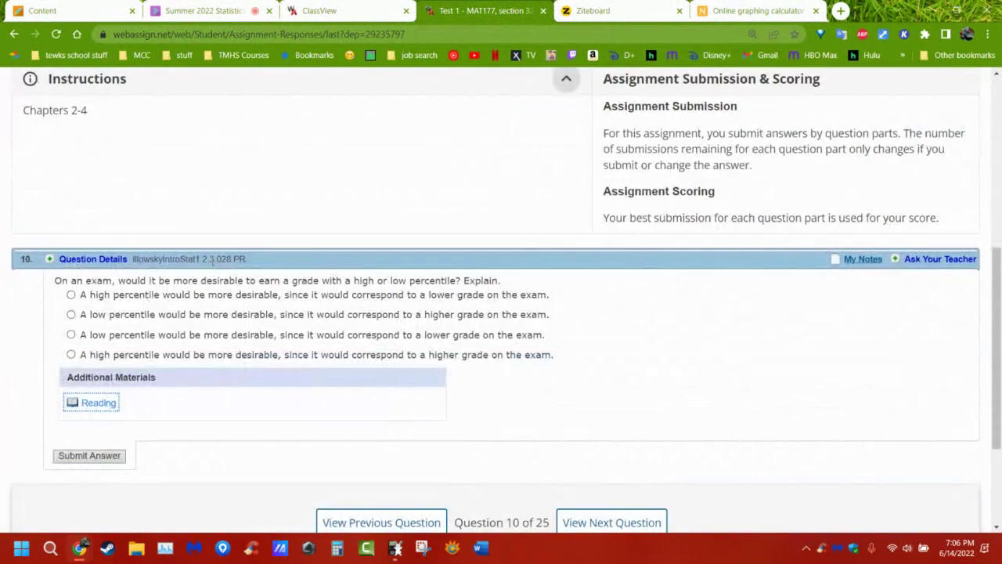
pyautogui.moveTo(205, 264); pyautogui.dragTo(214, 262)
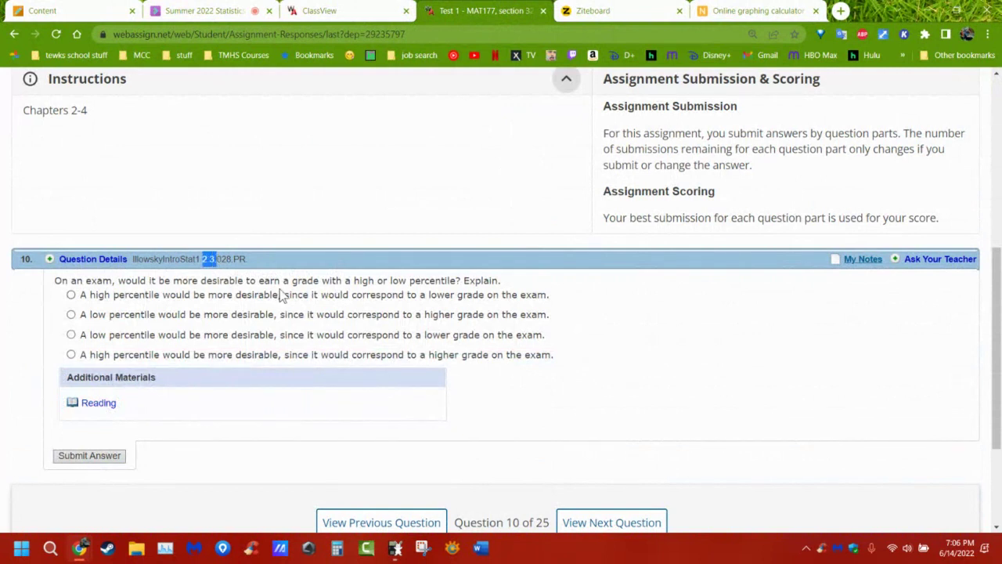
# Open question 24 of Test 1 and highlight the section number 4.2 in its header
pyautogui.scroll(5, 342, 277)
pyautogui.moveTo(405, 241); pyautogui.dragTo(468, 233)
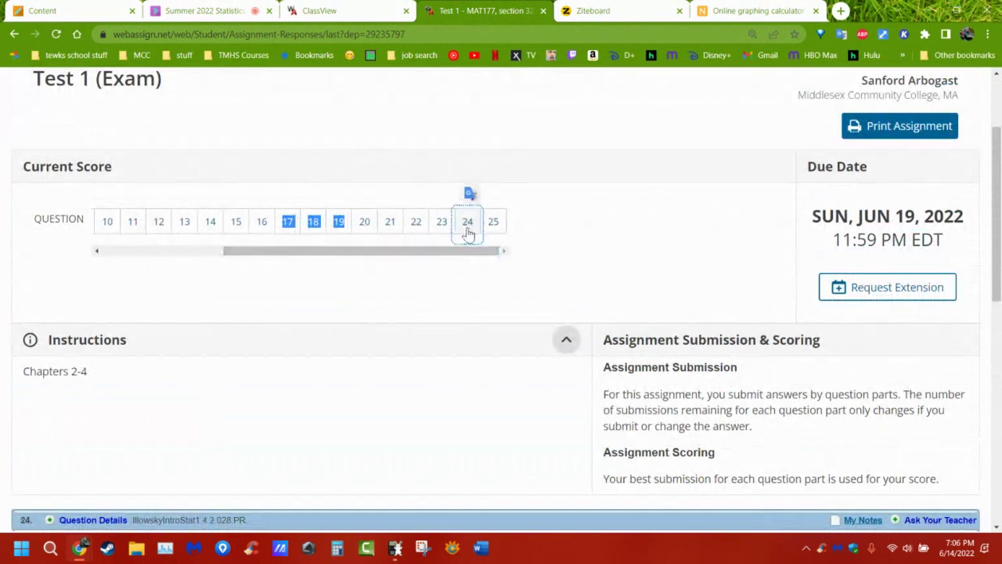
pyautogui.scroll(-3, 441, 326)
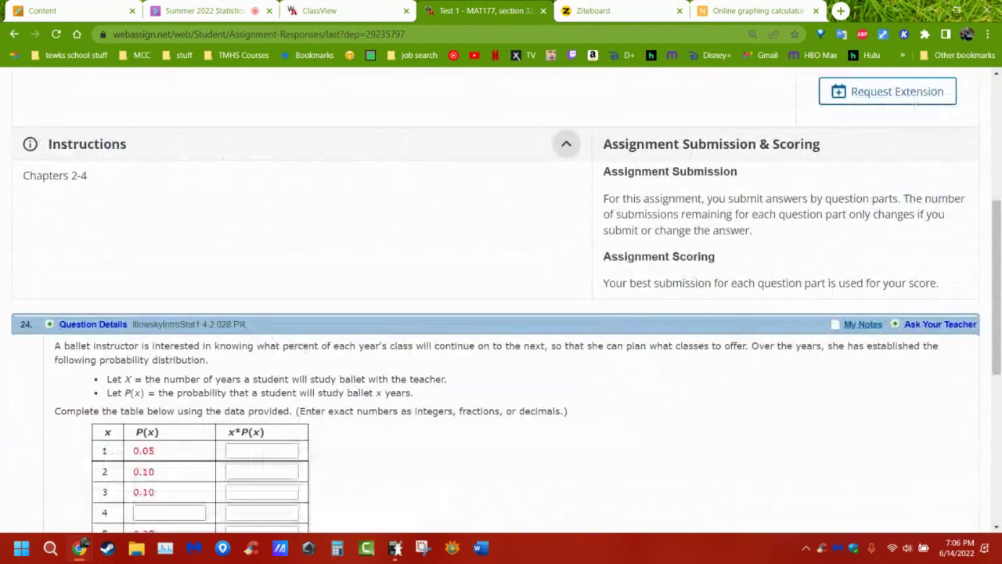
pyautogui.moveTo(200, 323); pyautogui.dragTo(216, 323)
# Review question 24's probability table, open its textbook reading on expected value, and close the reading
pyautogui.scroll(-2, 257, 338)
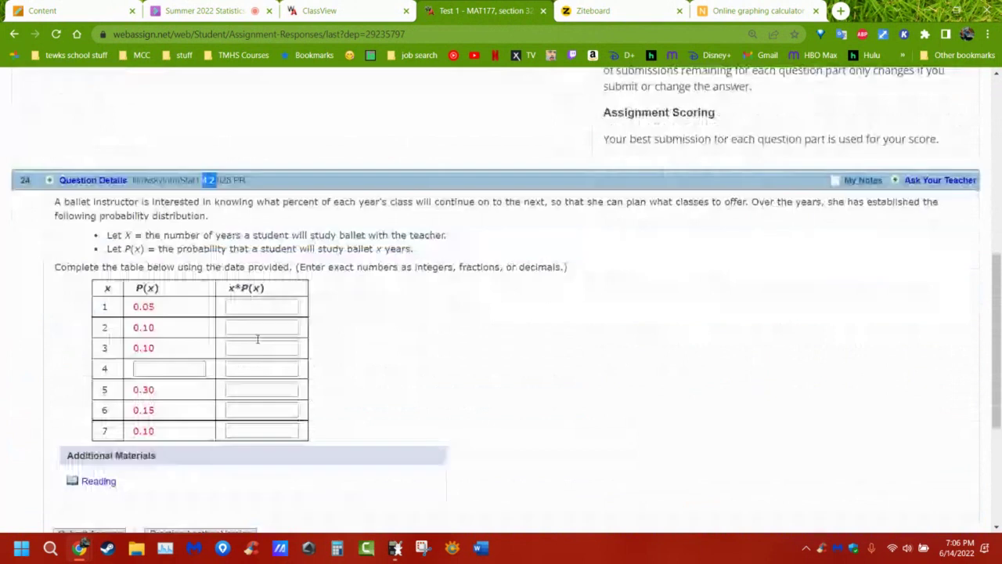
pyautogui.scroll(-1, 257, 338)
pyautogui.click(86, 426)
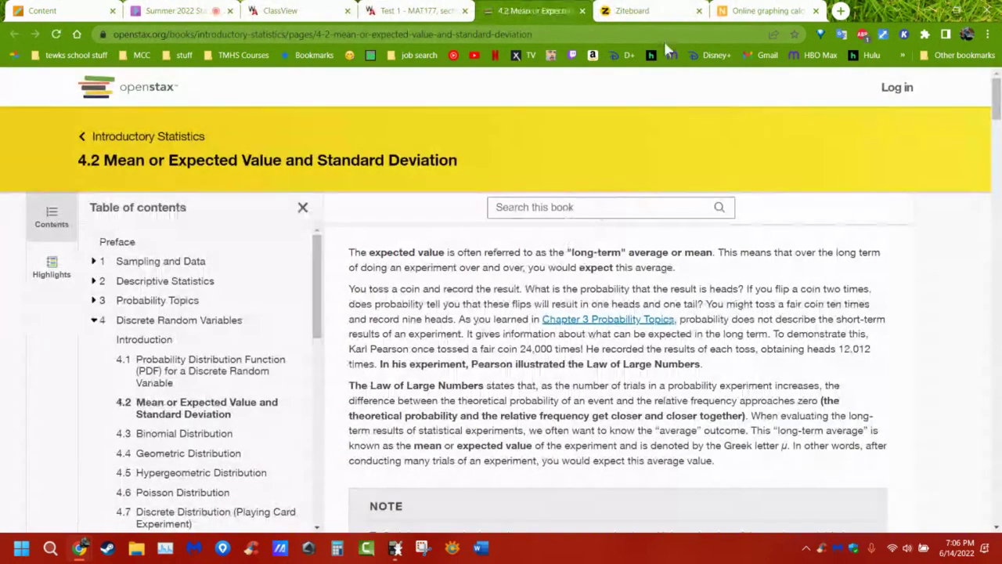
pyautogui.click(581, 11)
# Return to the beginning of the Test 1 page and close Student View
pyautogui.scroll(4, 597, 273)
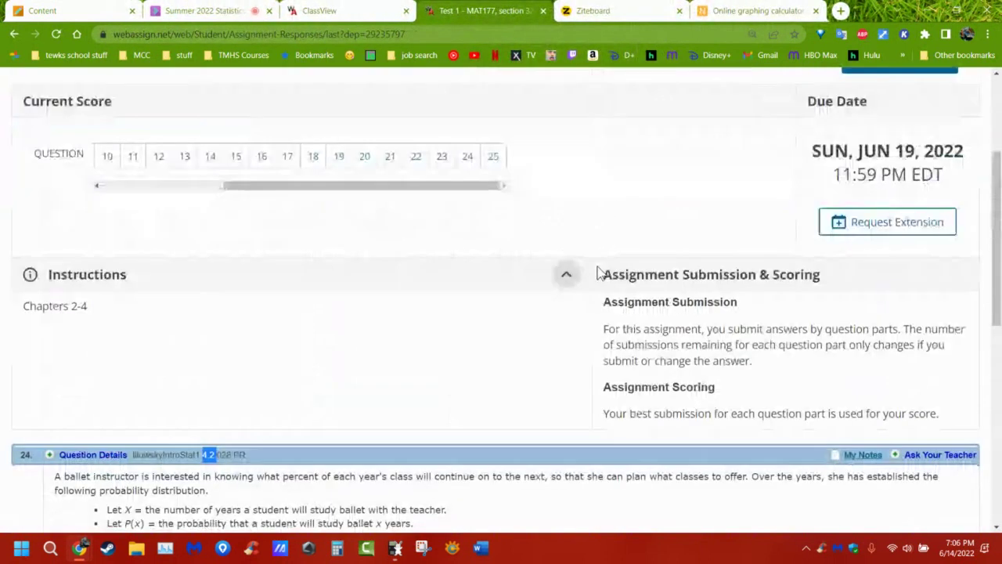
pyautogui.scroll(3, 598, 273)
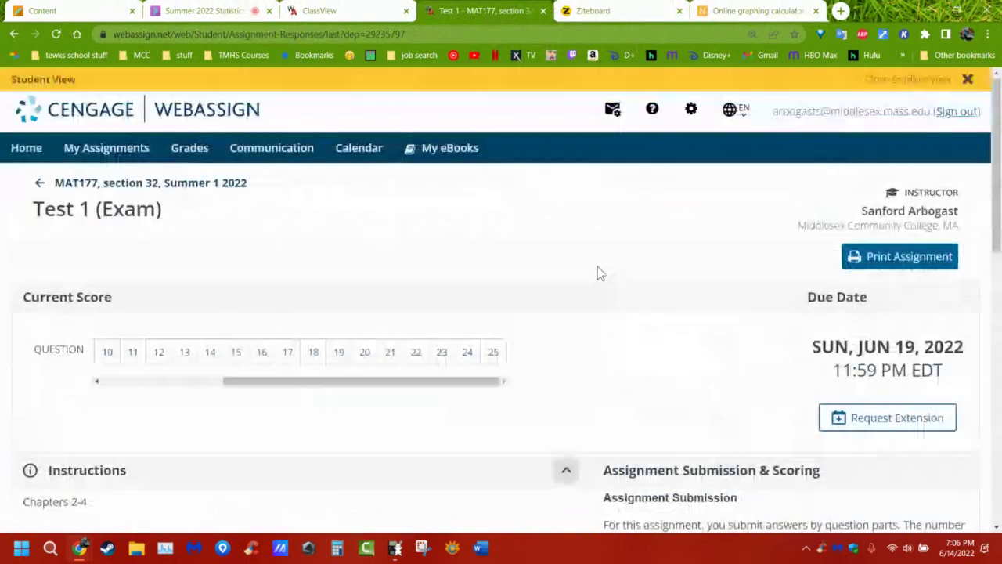
pyautogui.click(543, 11)
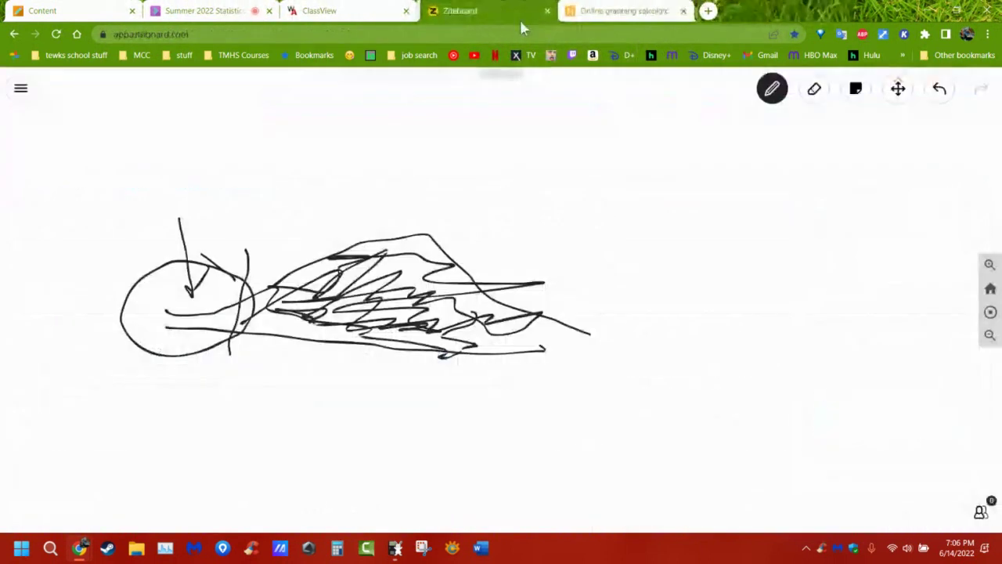
# Switch to the Collaborate session to check its attendee list and chat, briefly revisit the WebAssign ClassView, and return to the session
pyautogui.click(317, 11)
pyautogui.click(262, 13)
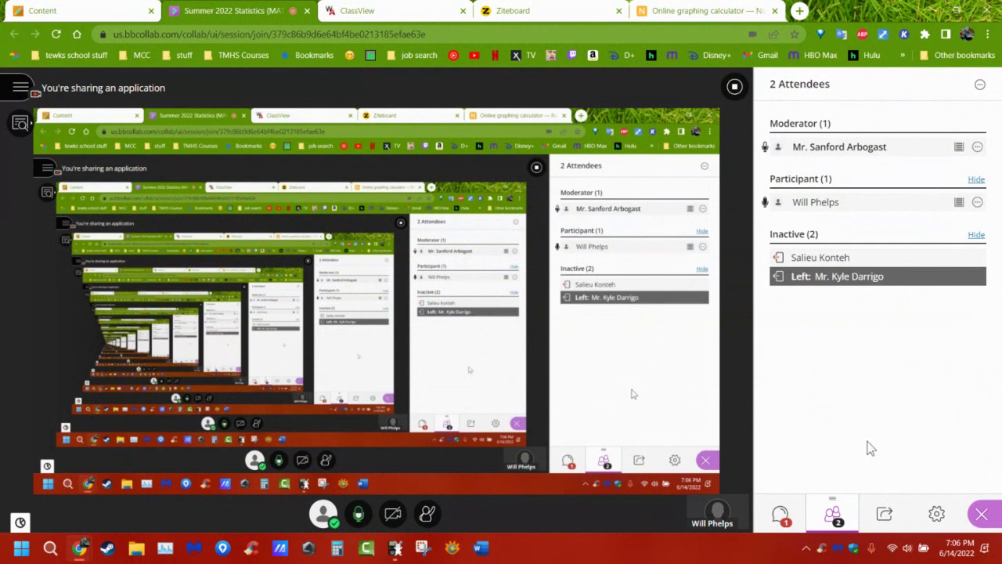
pyautogui.click(785, 526)
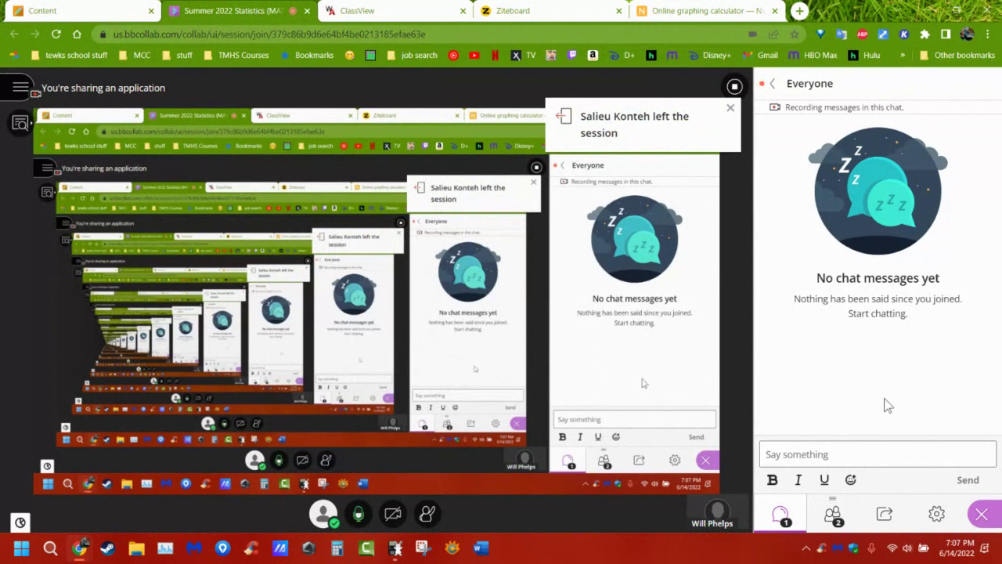
pyautogui.click(832, 517)
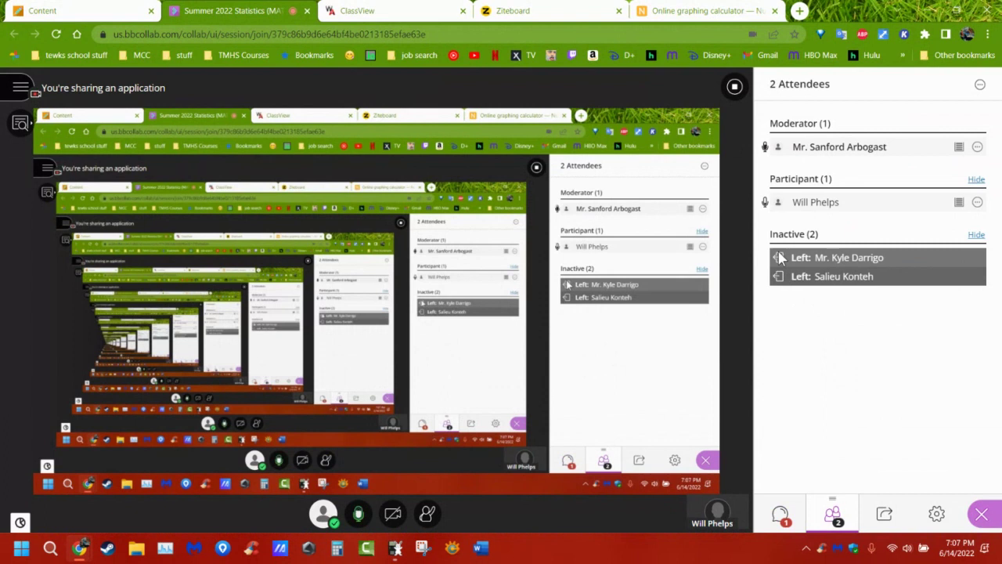
pyautogui.click(410, 20)
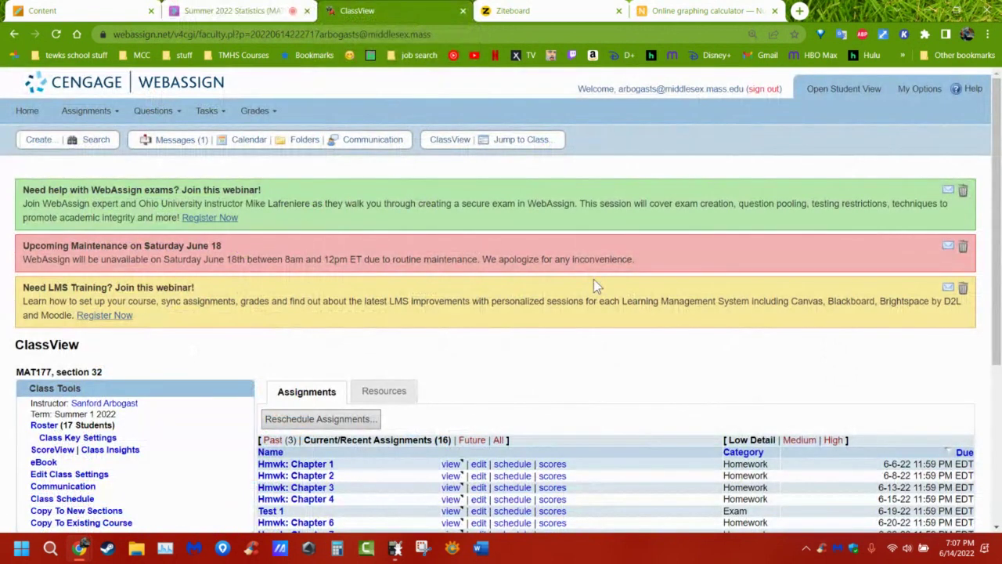
pyautogui.click(238, 15)
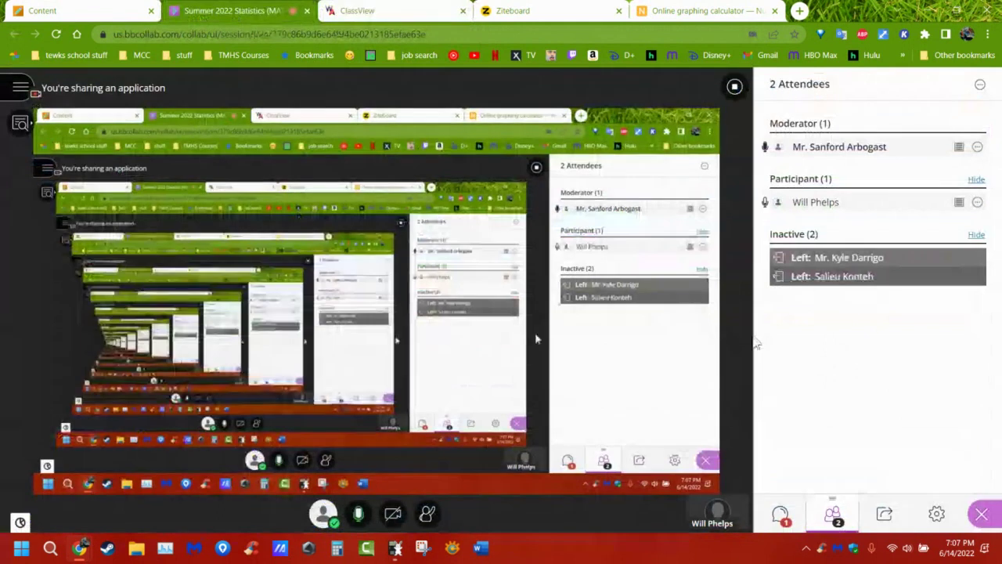